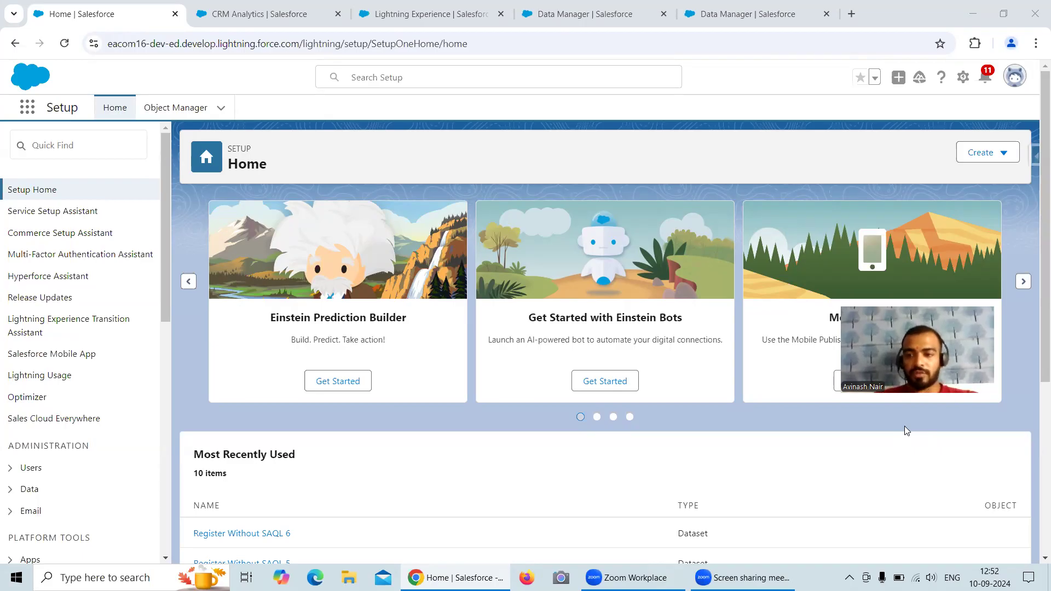
Step: Close the open Free Session 3 dataflow in Data Manager and open the Free Session 1 dataflow
left_click_drag(893, 323, 927, 464)
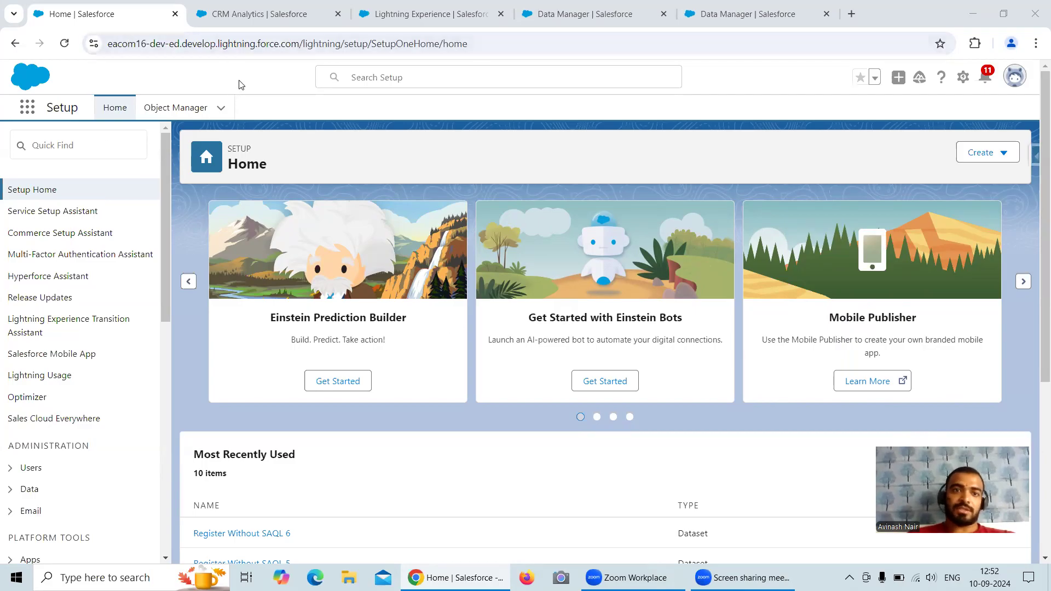
left_click(562, 21)
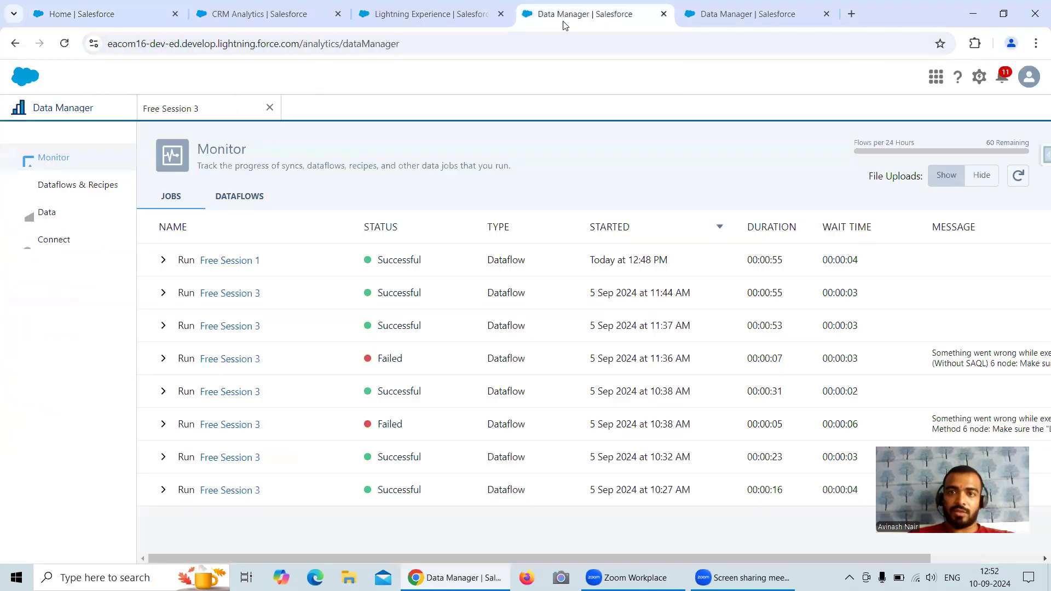
left_click(270, 109)
left_click(99, 186)
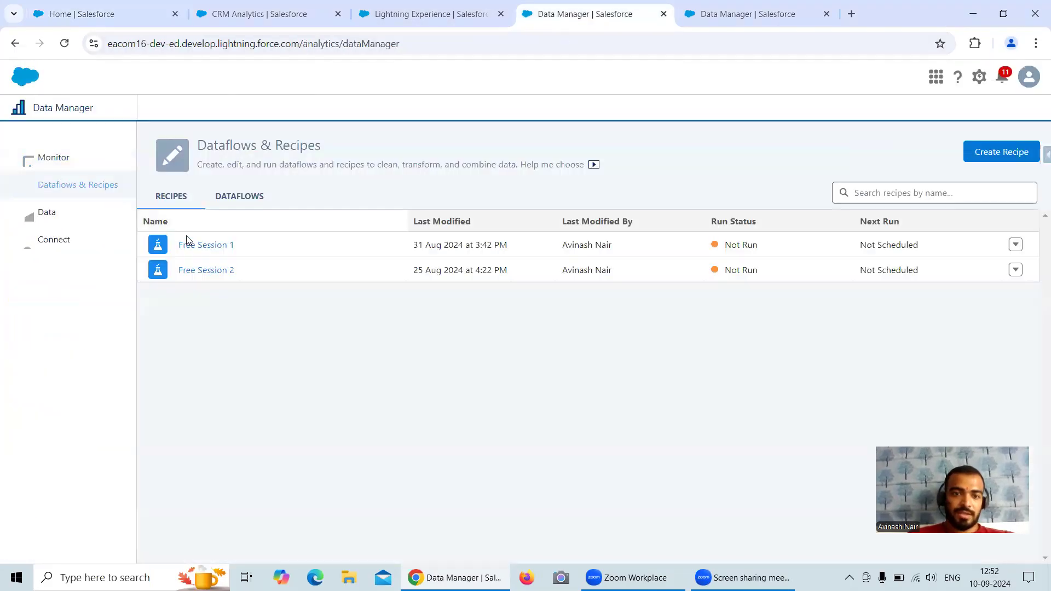
left_click(227, 198)
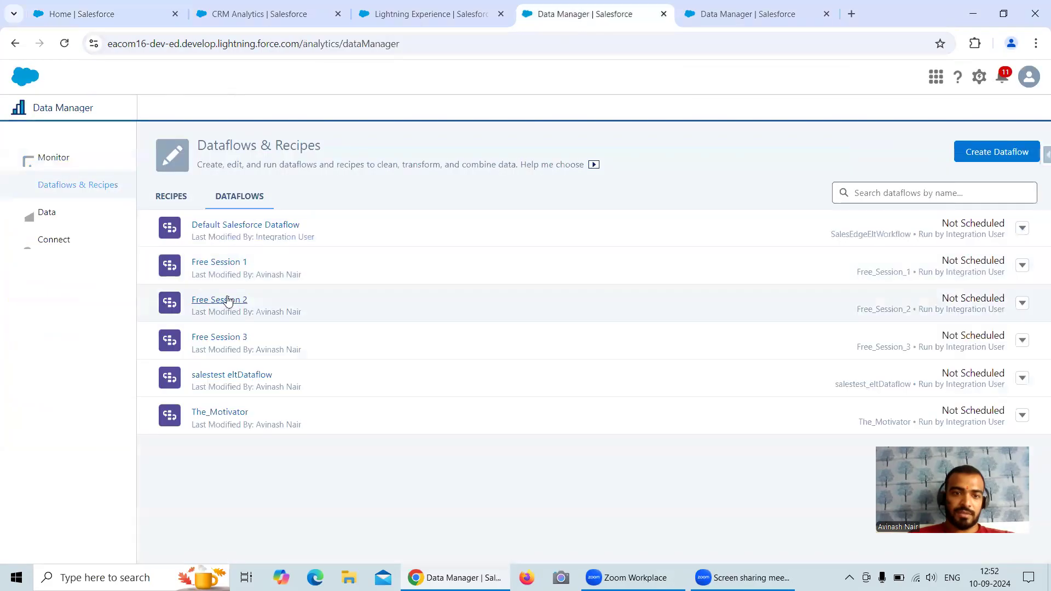
left_click(218, 263)
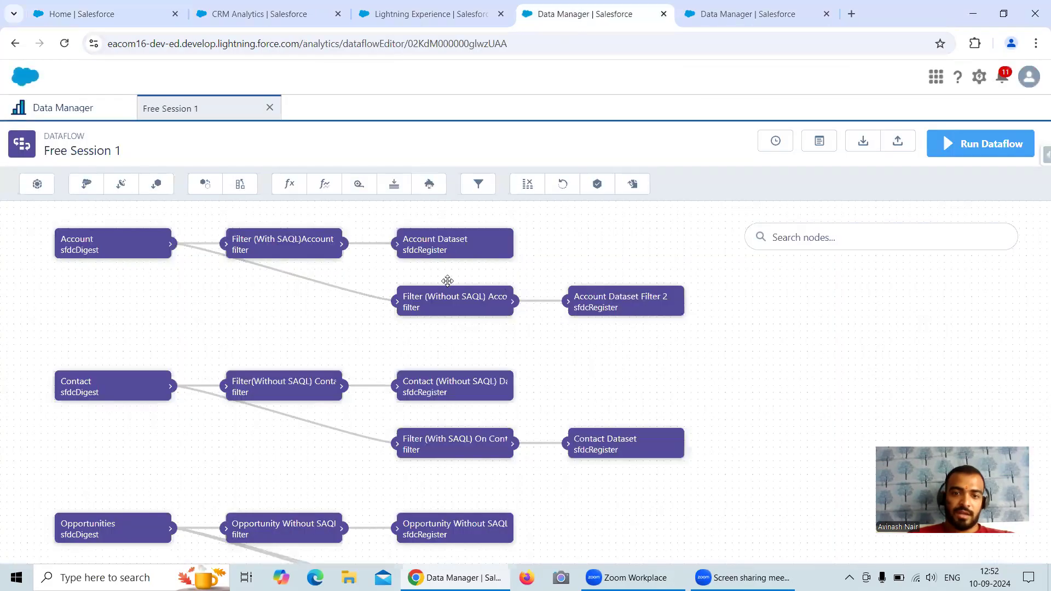
Step: Move the Opportunity Dataset Without Filter register node below the Opportunities digest node and inspect its attributes
left_click_drag(273, 456, 257, 323)
left_click_drag(385, 473, 366, 399)
left_click_drag(557, 438, 171, 394)
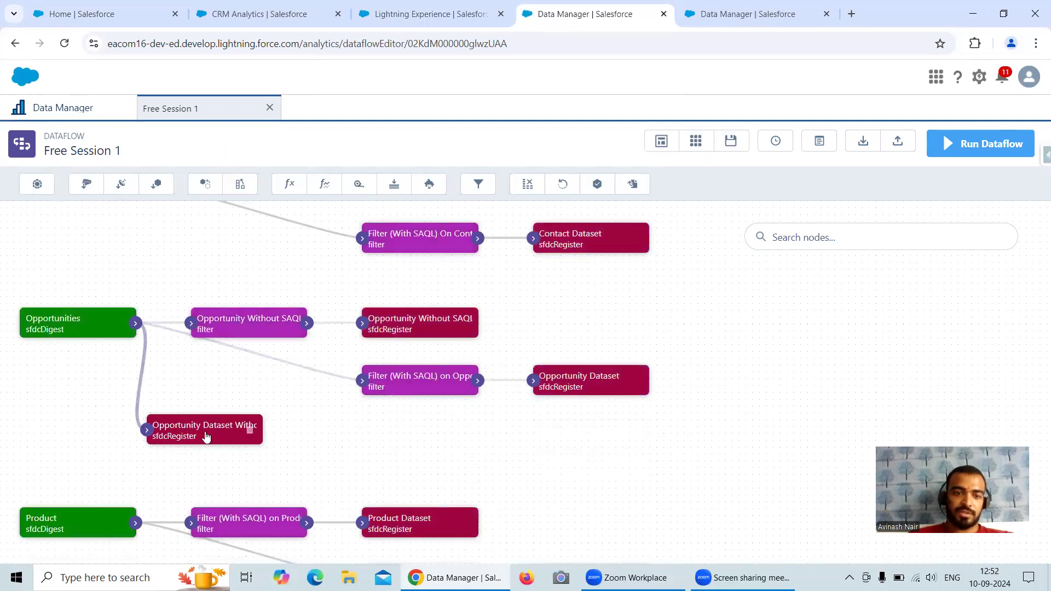
left_click(206, 434)
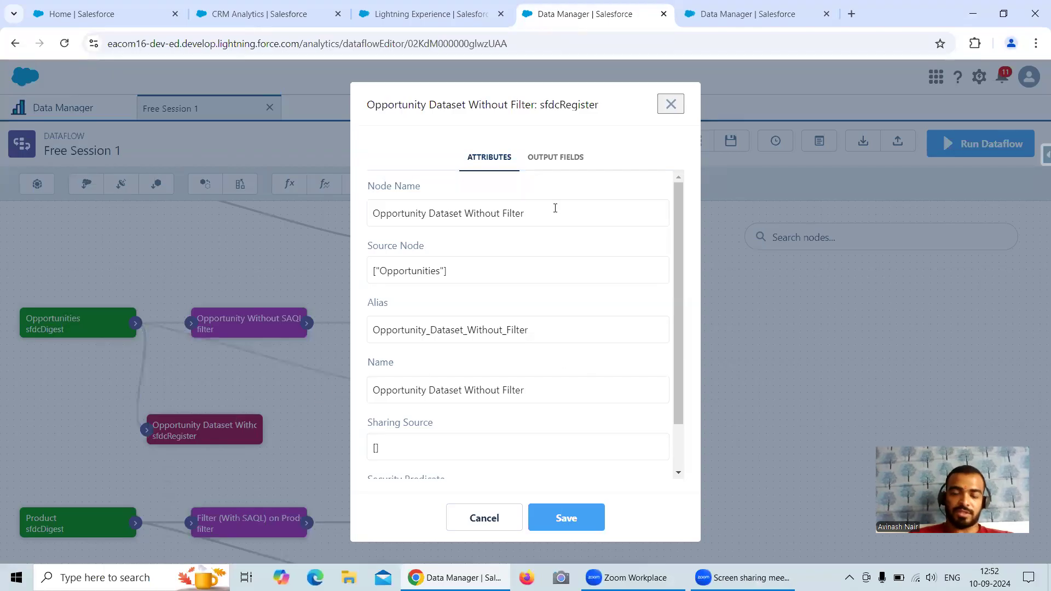
left_click(673, 105)
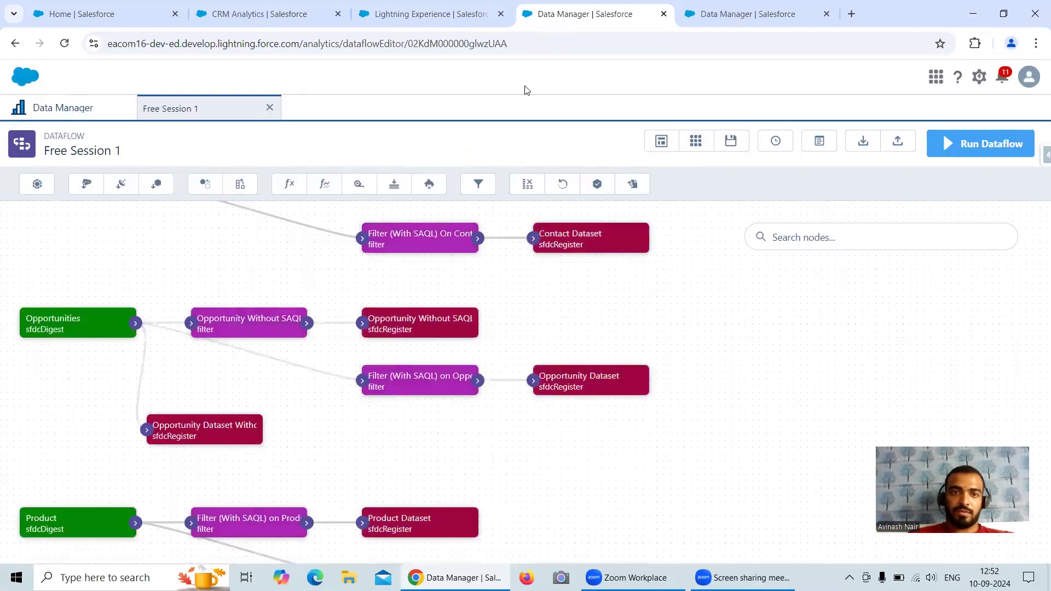
Step: Open the Opportunity Dataset Without Filter dataset in CRM Analytics as a new lens and group the bars by Stage
left_click(258, 15)
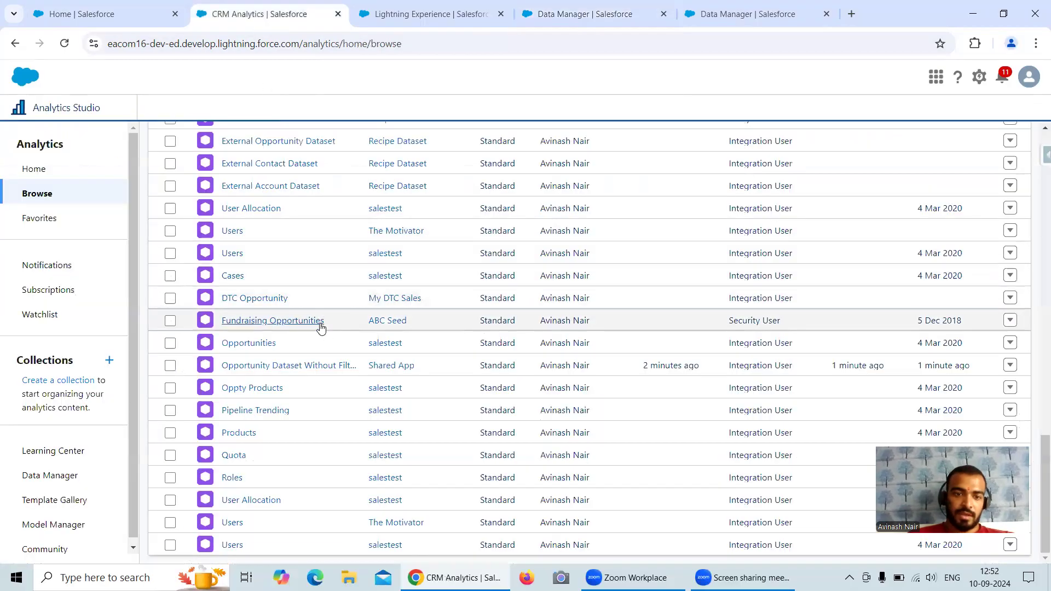
left_click(307, 365)
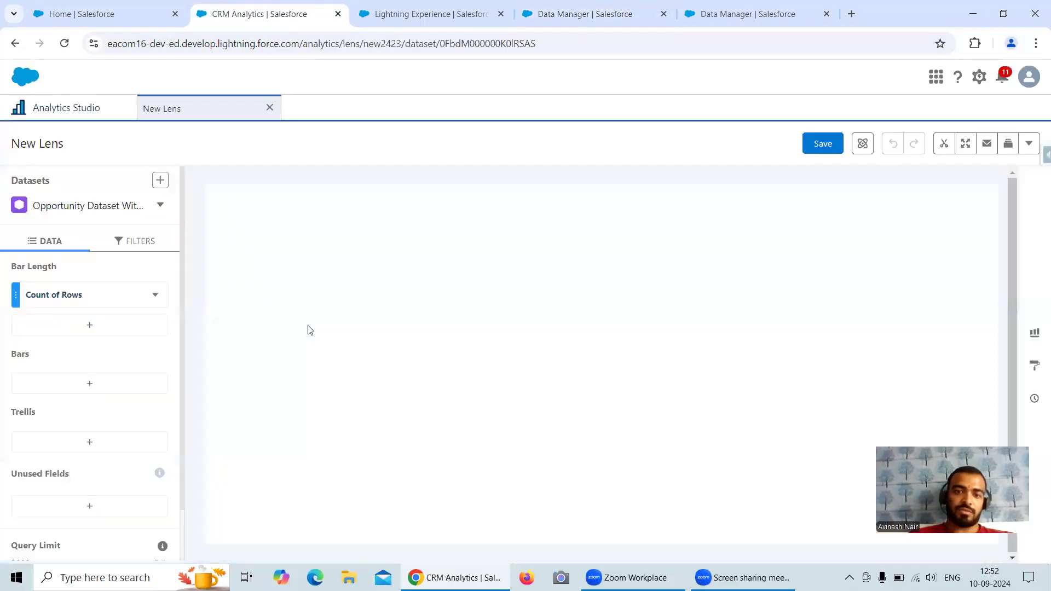
left_click(90, 383)
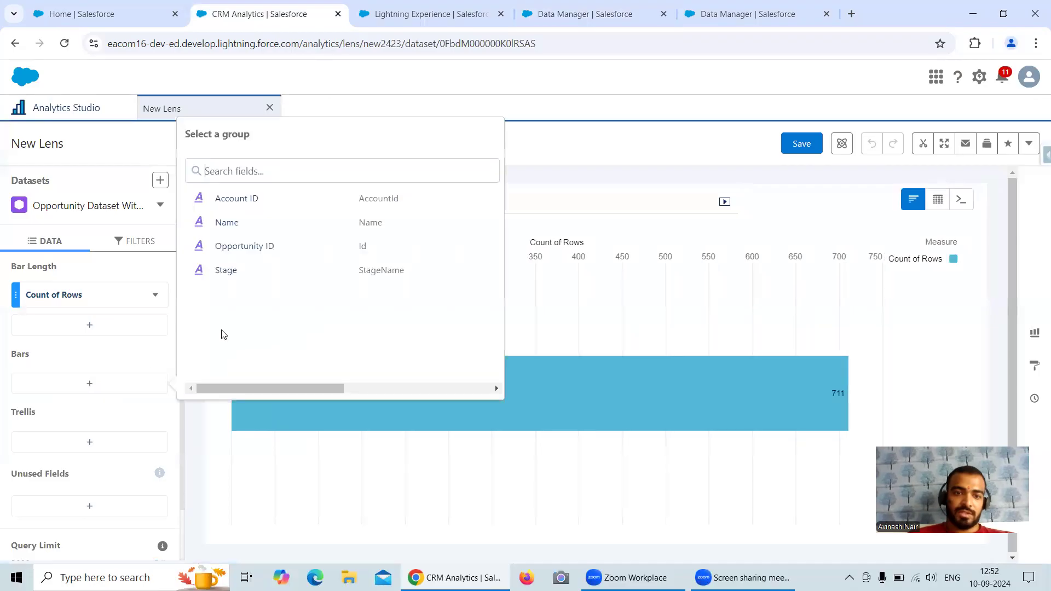
left_click(237, 273)
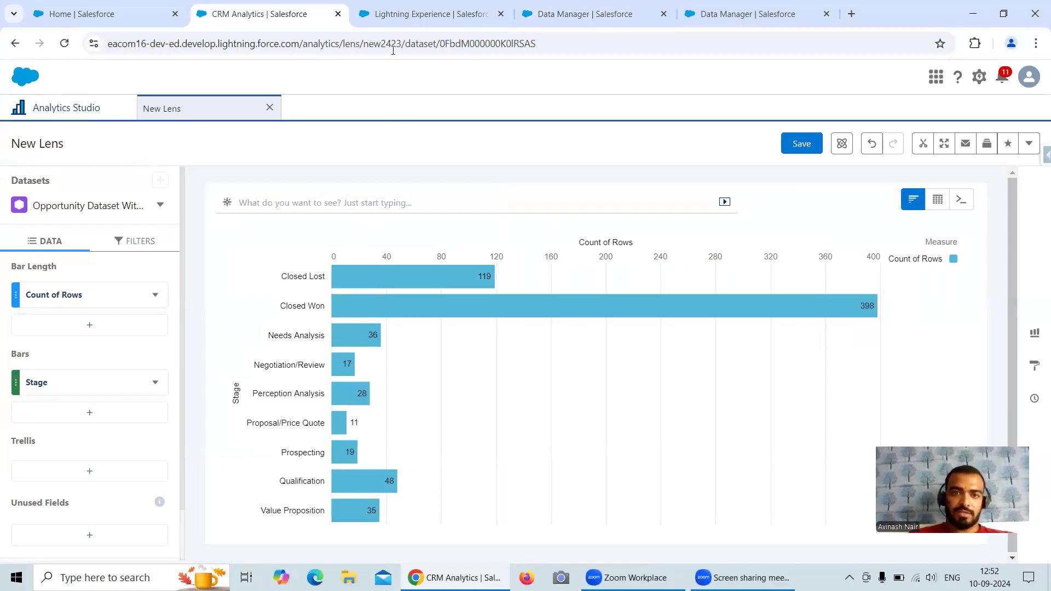
Step: Close the Free Session 1 recipe and open the Free Session 3 dataflow in Data Manager
left_click(717, 21)
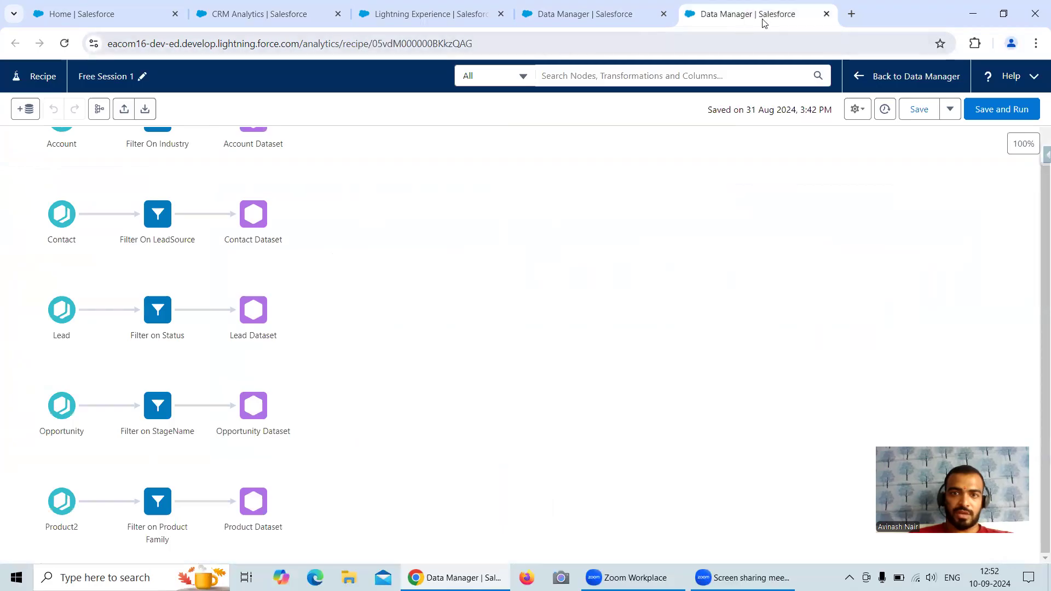
left_click(826, 14)
left_click(60, 120)
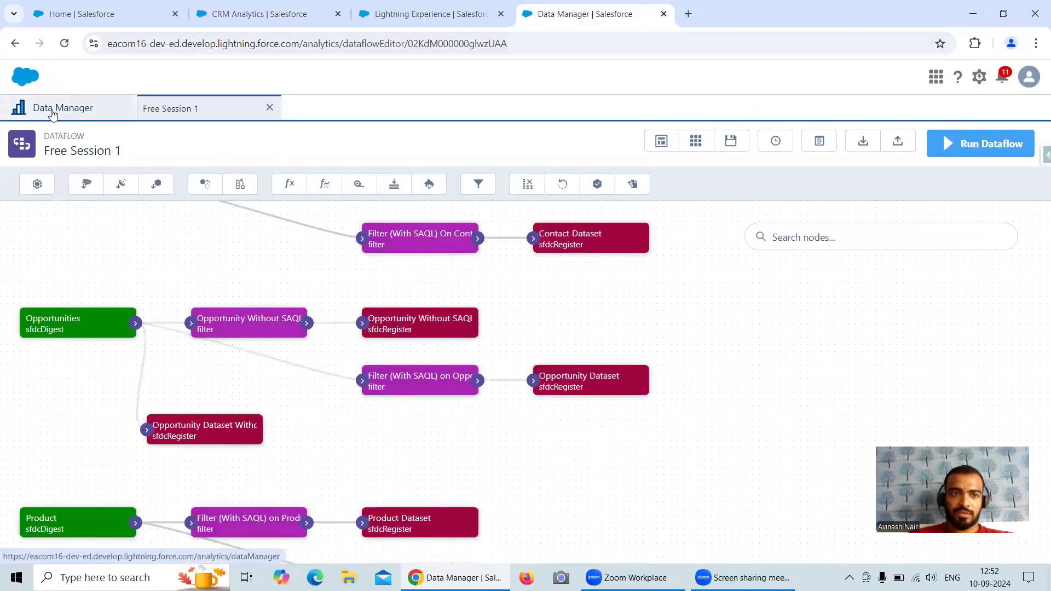
left_click(227, 339)
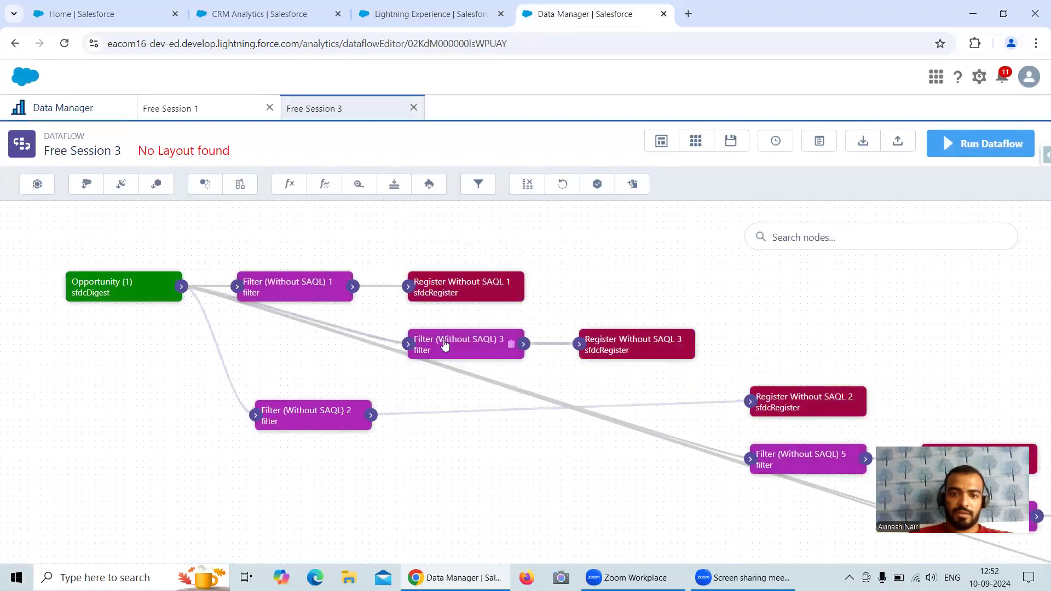
Step: Move the Filter (Without SAQL) 3, 5 and 4 nodes and Register Without SAQL 5 closer to the Opportunity (1) node
left_click_drag(402, 333, 238, 333)
left_click_drag(816, 389, 258, 411)
left_click_drag(968, 393, 590, 387)
left_click_drag(930, 400, 964, 316)
left_click_drag(1012, 368, 335, 384)
left_click_drag(642, 422, 633, 385)
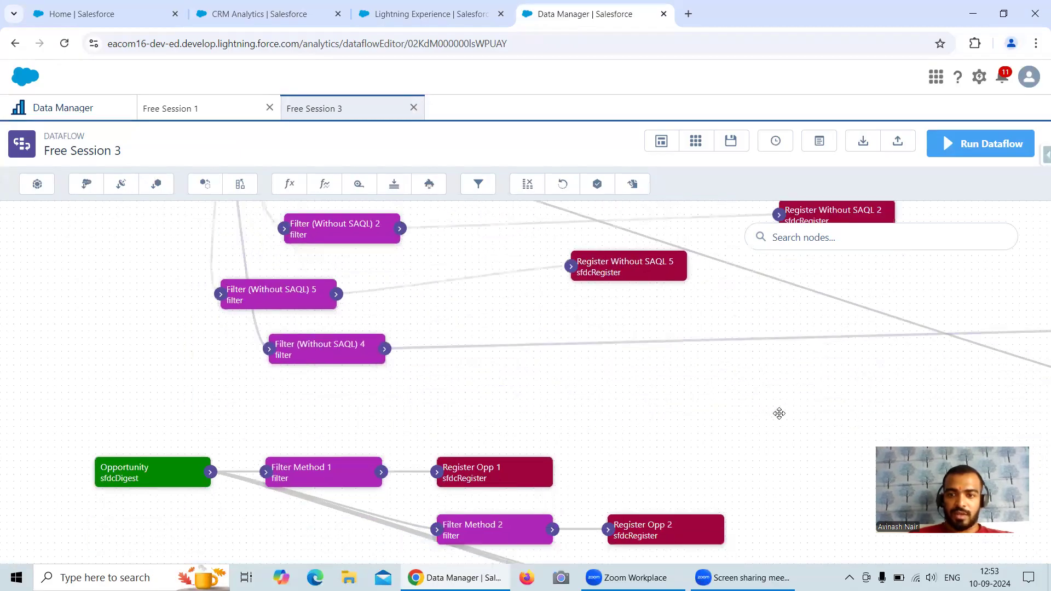
Step: Bring the far-off Filter (Without SAQL) 6 and Register Without SAQL 6 nodes closer to the Opportunity (1) branch
left_click_drag(778, 413, 765, 372)
left_click_drag(849, 356, 793, 341)
left_click_drag(834, 376, 664, 404)
left_click_drag(922, 361, 379, 360)
left_click_drag(747, 419, 507, 363)
left_click_drag(874, 309, 514, 335)
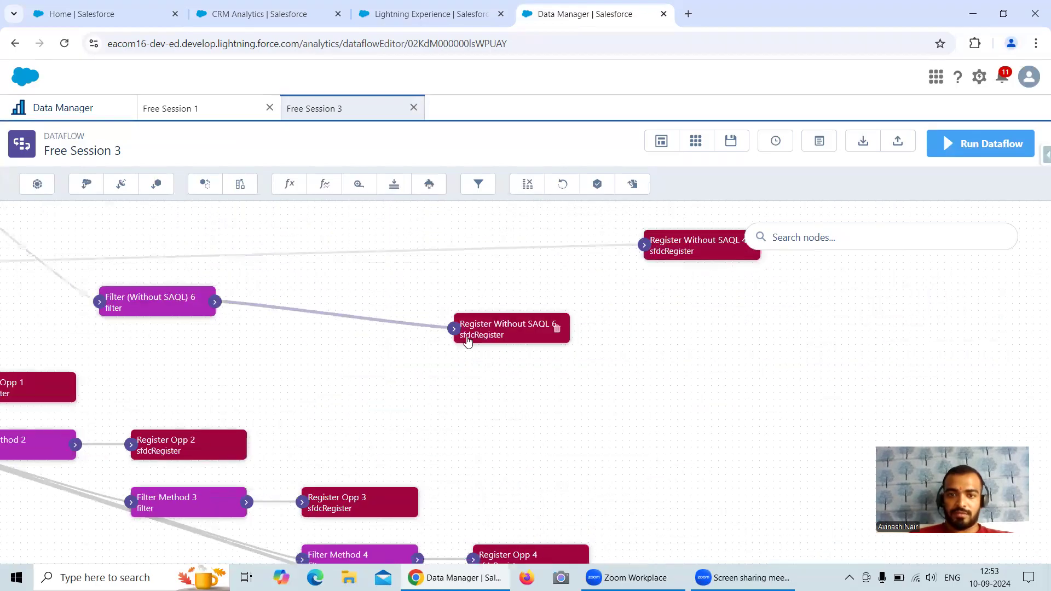
left_click_drag(216, 302, 389, 382)
left_click_drag(136, 386, 442, 392)
left_click_drag(98, 295, 143, 356)
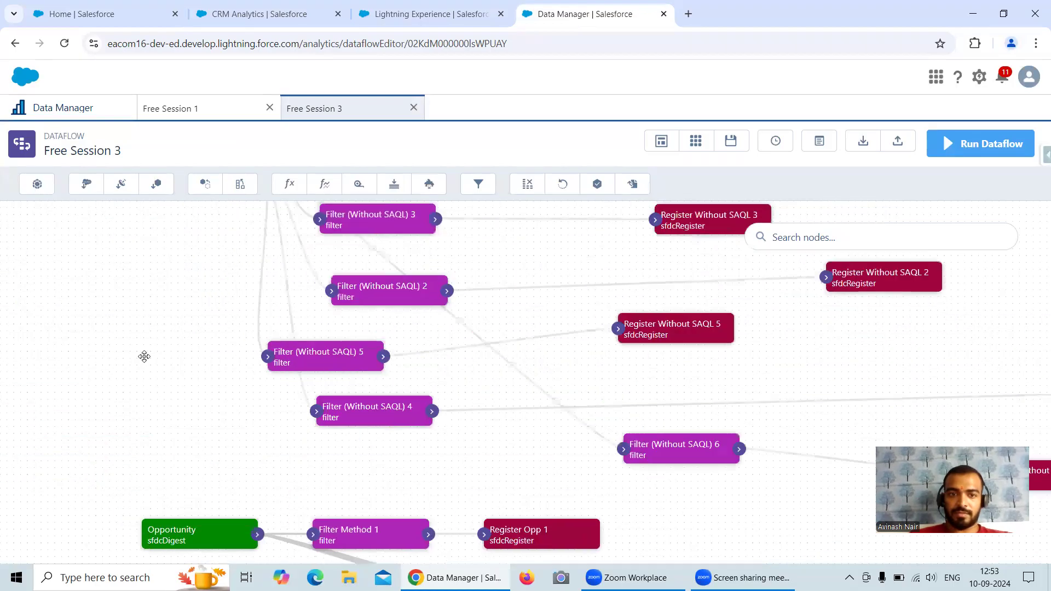
left_click_drag(164, 301, 178, 347)
left_click_drag(175, 254, 142, 317)
left_click_drag(150, 263, 114, 239)
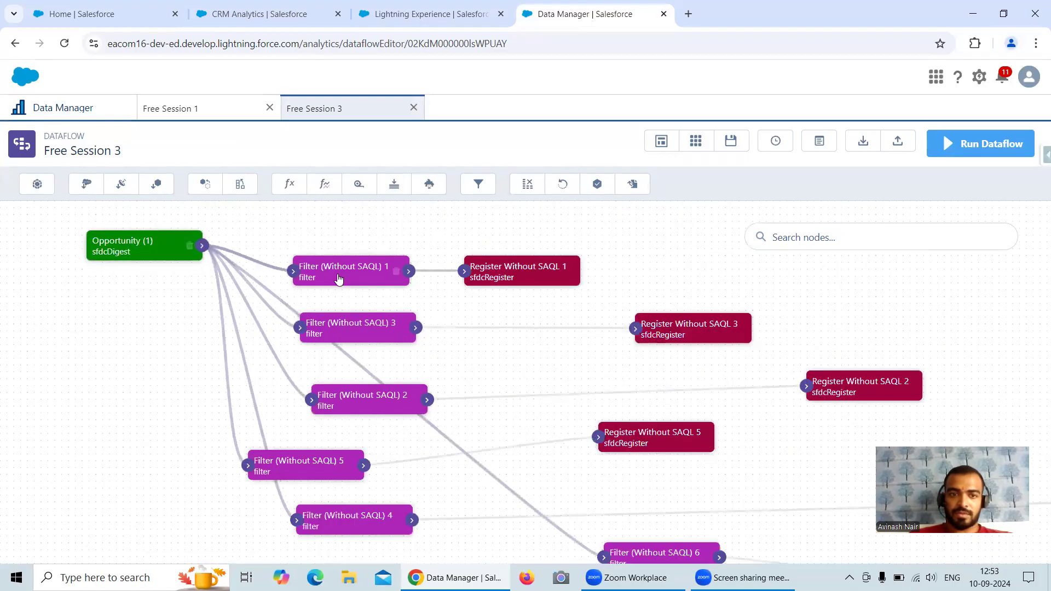
Step: Line up the Filter (Without SAQL) 1 and 3 nodes and their register nodes in rows beside Opportunity (1)
left_click_drag(339, 277, 338, 251)
left_click_drag(361, 328, 359, 304)
left_click_drag(498, 252, 503, 221)
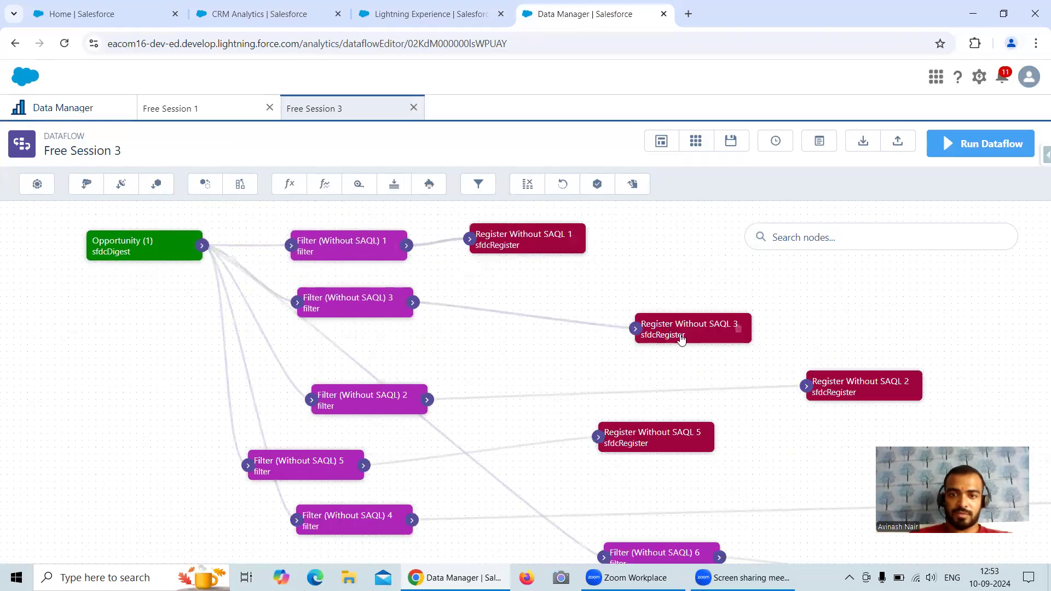
left_click_drag(738, 327, 734, 289)
Step: Tighten the rows of Filter (Without SAQL) 2, 5 and 4, placing registers 2 and 5 beside their filters
left_click_drag(399, 404, 400, 357)
left_click_drag(857, 388, 675, 337)
left_click_drag(310, 462, 327, 403)
left_click_drag(680, 441, 678, 421)
left_click_drag(364, 522, 356, 488)
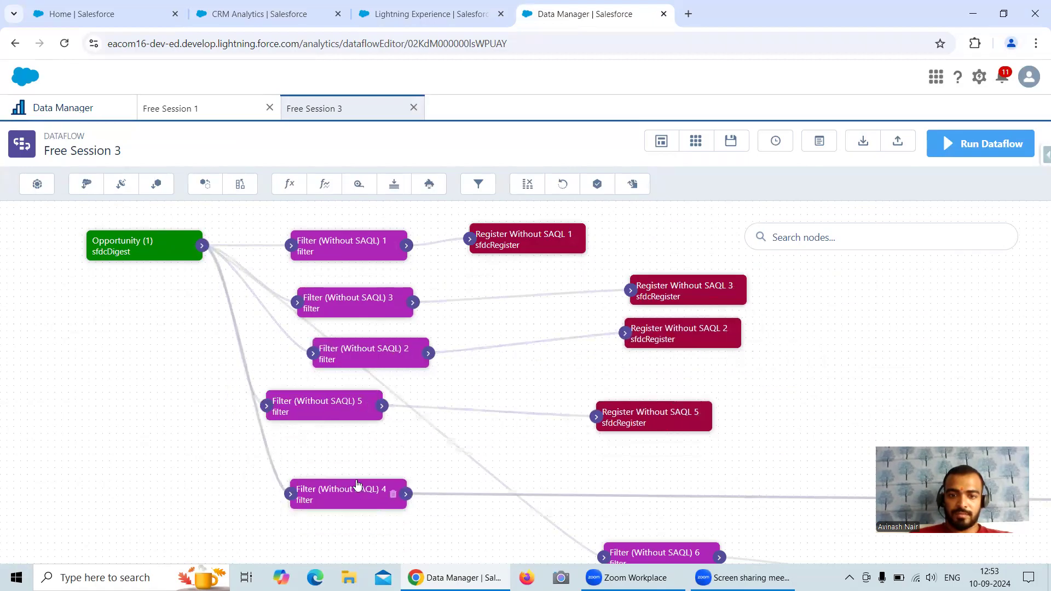
Step: Place Filter (Without SAQL) 6 beneath Filter (Without SAQL) 4 and bring registers 6 and 4 level with their filters
left_click_drag(672, 548, 661, 511)
scroll(659, 401, "down", 1)
scroll(658, 401, "down", 1)
left_click_drag(654, 435, 325, 458)
scroll(687, 394, "down", 1)
left_click_drag(991, 421, 744, 389)
scroll(694, 328, "right", 3)
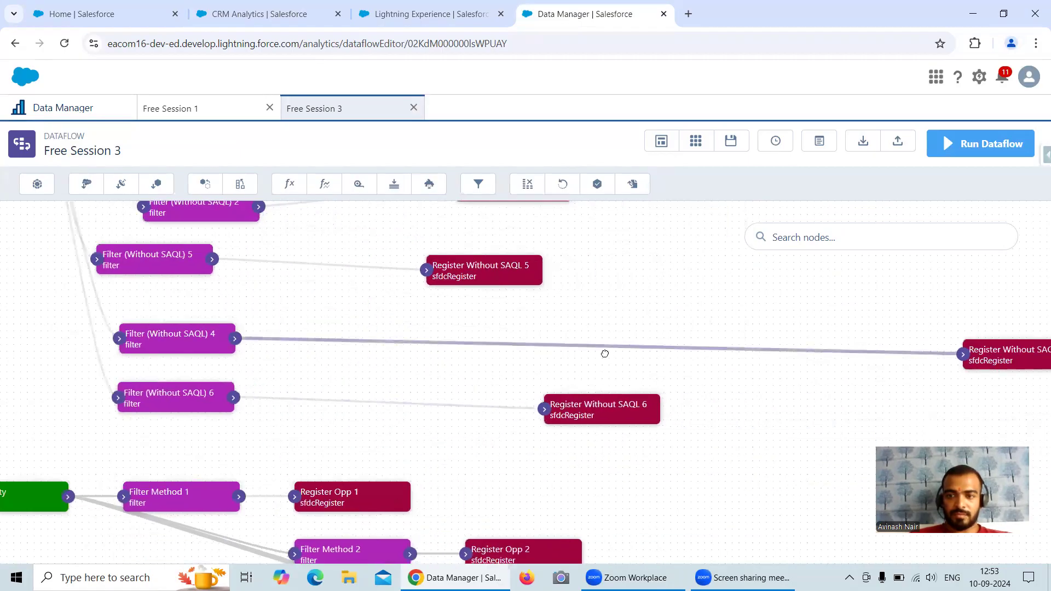
left_click_drag(605, 354, 575, 340)
scroll(706, 351, "left", 2)
scroll(706, 351, "up", 1)
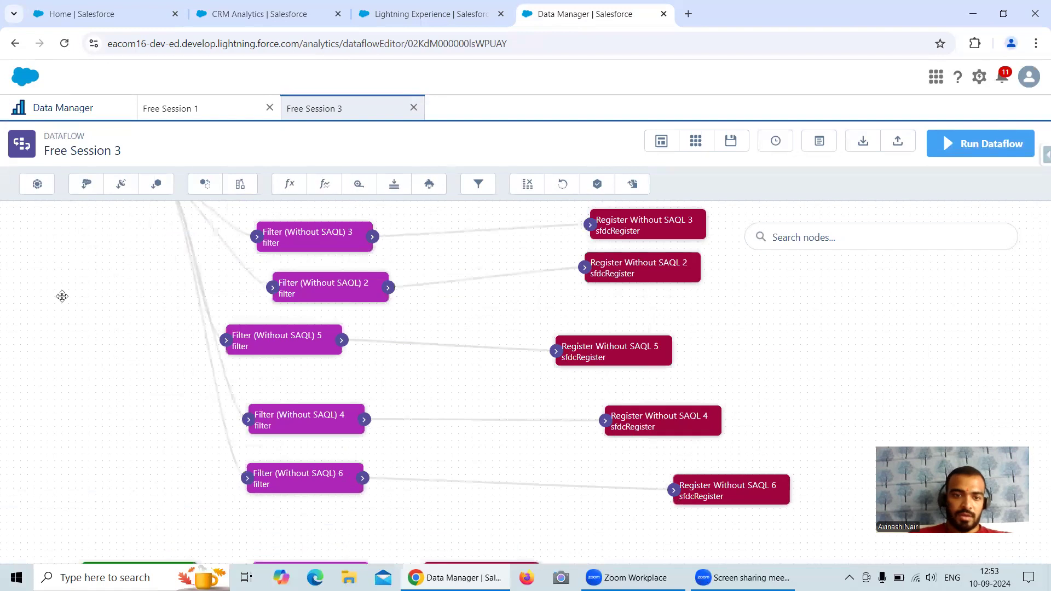
left_click_drag(34, 307, 44, 352)
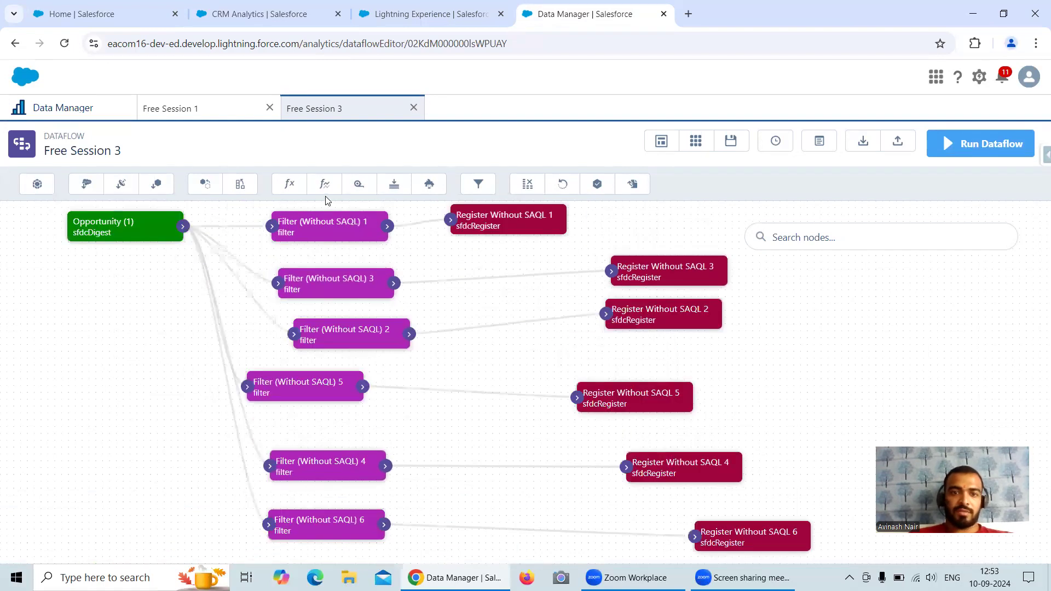
Step: Copy the node name of the Filter (Without SAQL) 6 node and leave that node unchanged
left_click(477, 185)
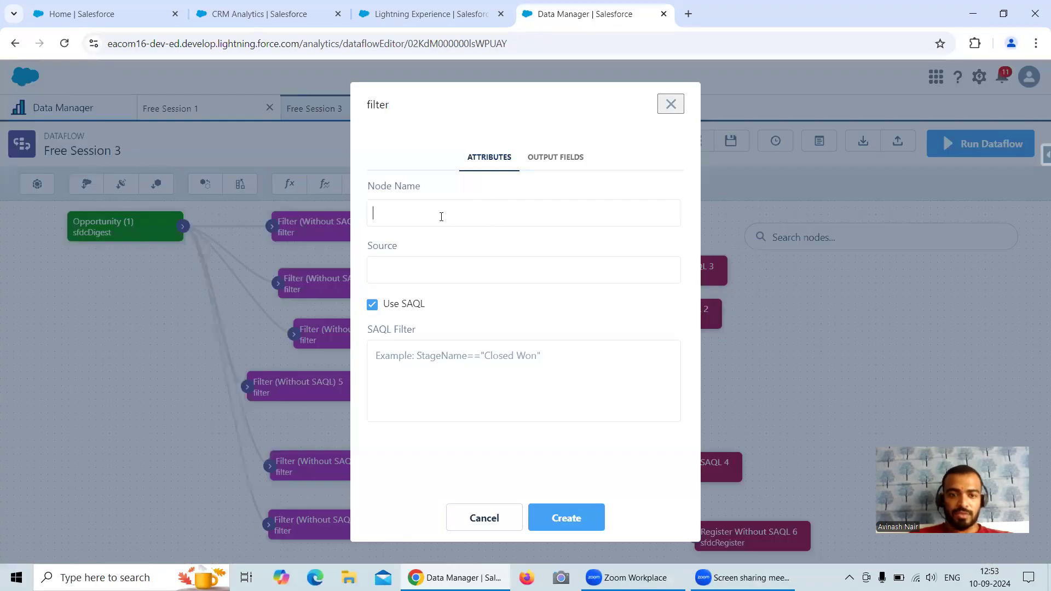
left_click(484, 518)
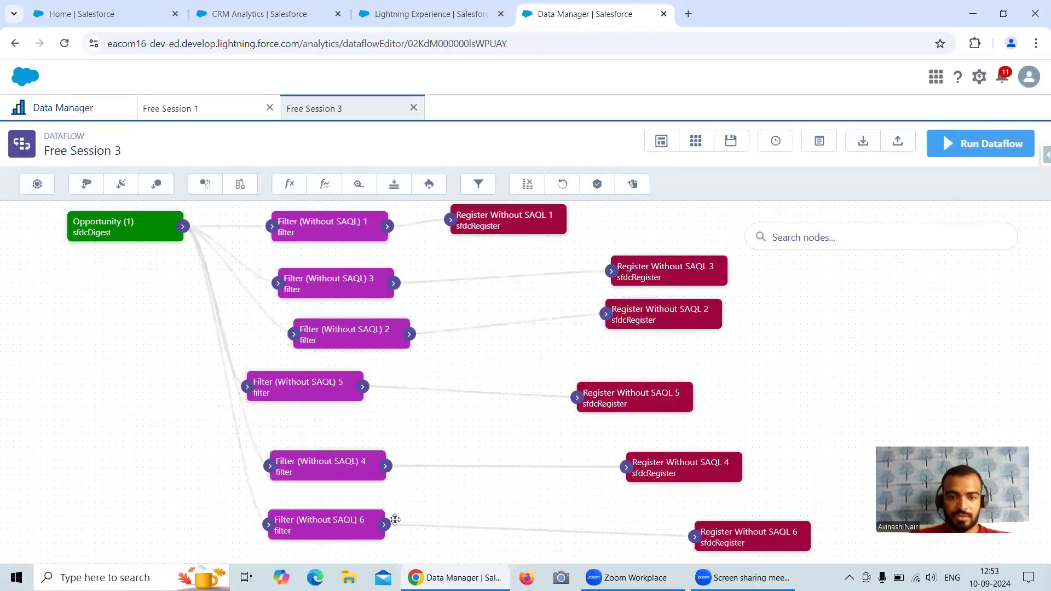
left_click(340, 521)
left_click_drag(474, 214, 368, 205)
key("ctrl+c")
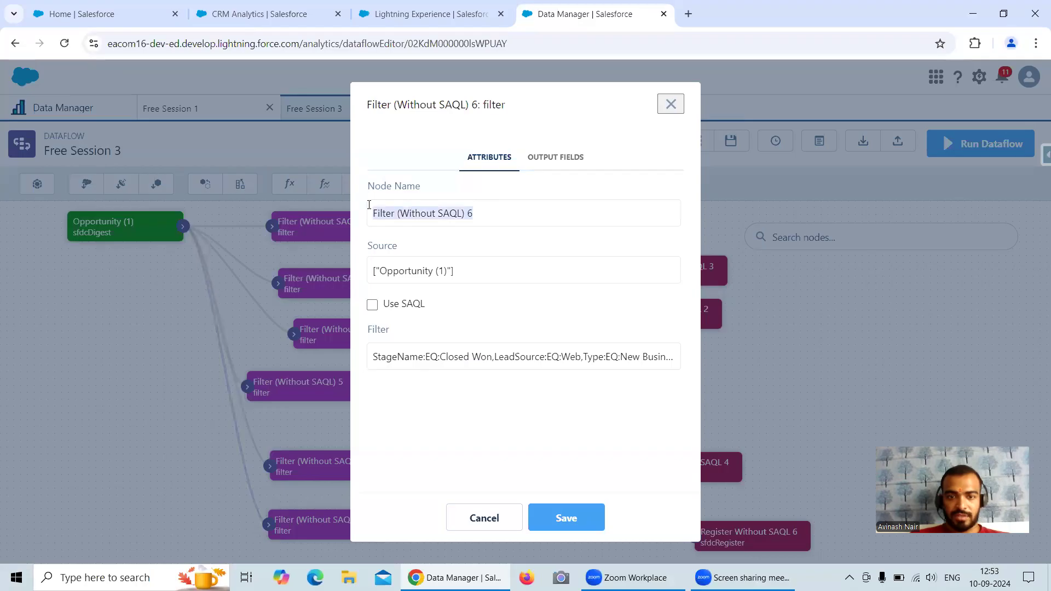
left_click(484, 517)
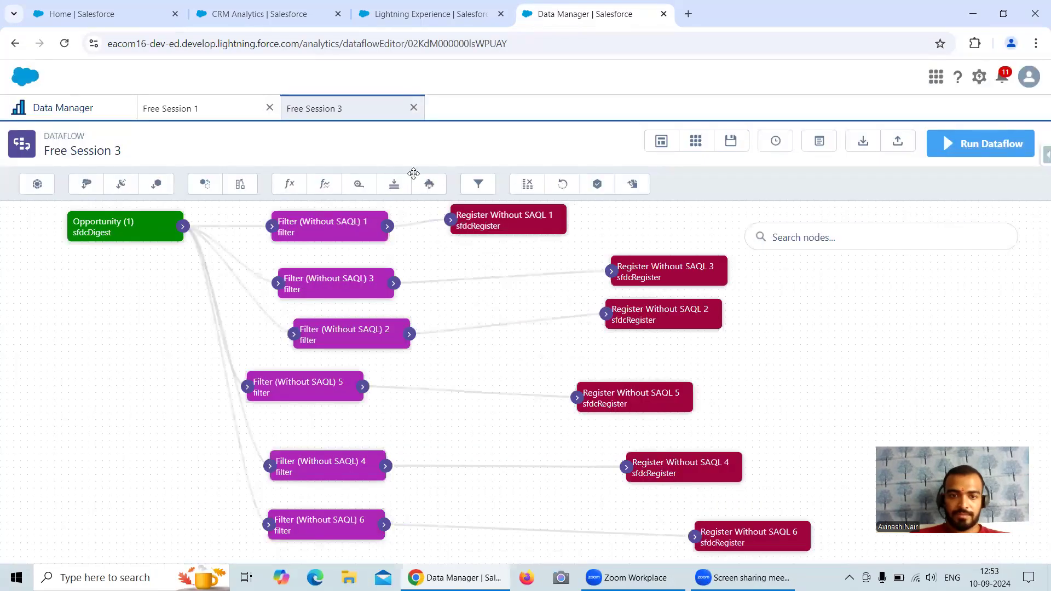
Step: Start a new filter node with SAQL turned off and name it Filter (Without SAQL) 7
left_click(478, 184)
left_click(371, 305)
key("ctrl+v")
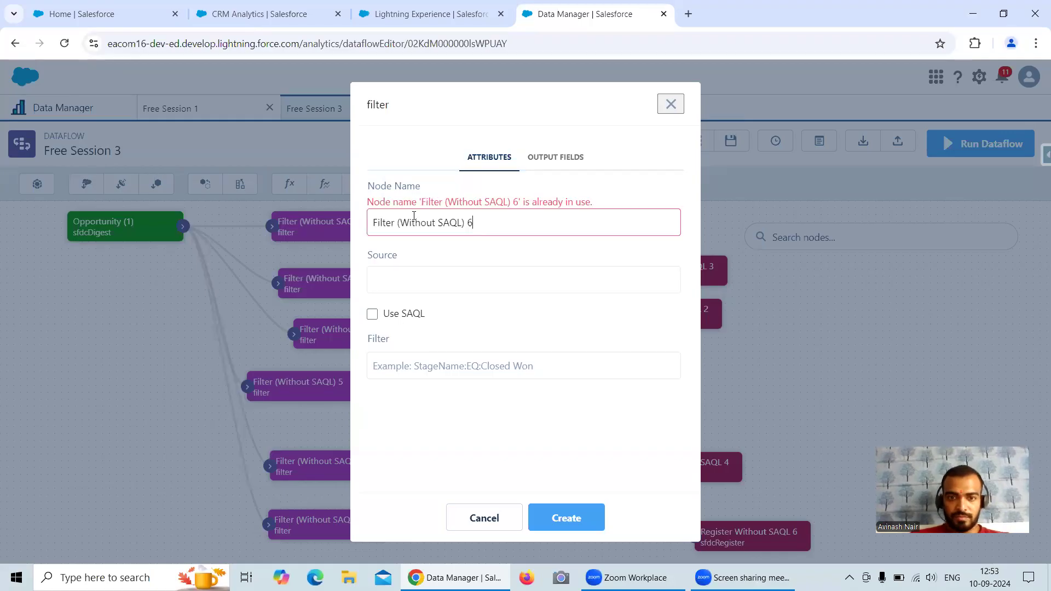
key("BackSpace")
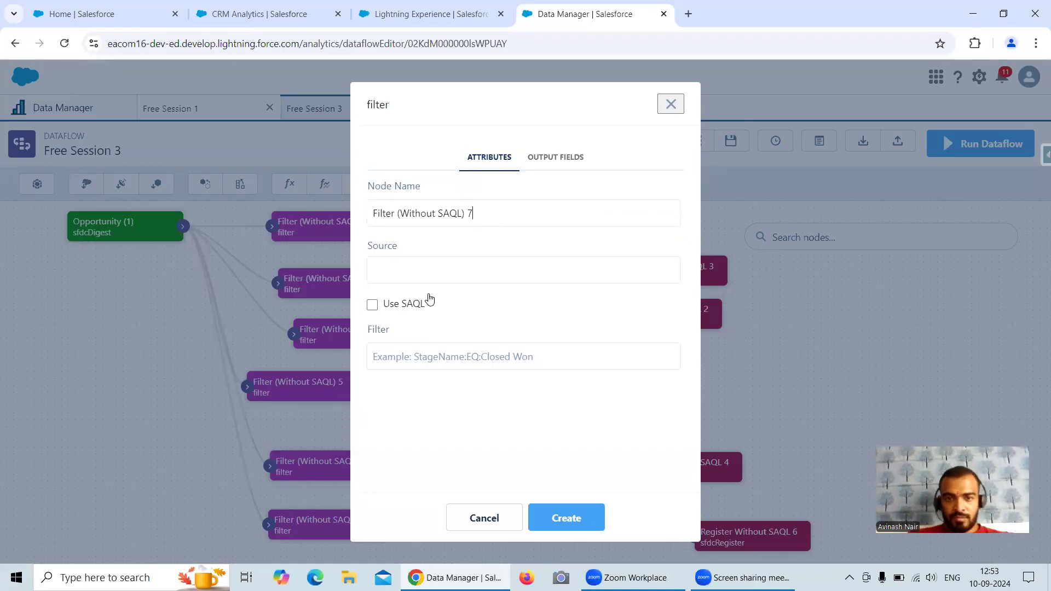
Step: Enter StageName:R:Closed:Prospecting as the filter expression, checking the stage names against the Stage lens in CRM Analytics
type("StageName:R:Closed")
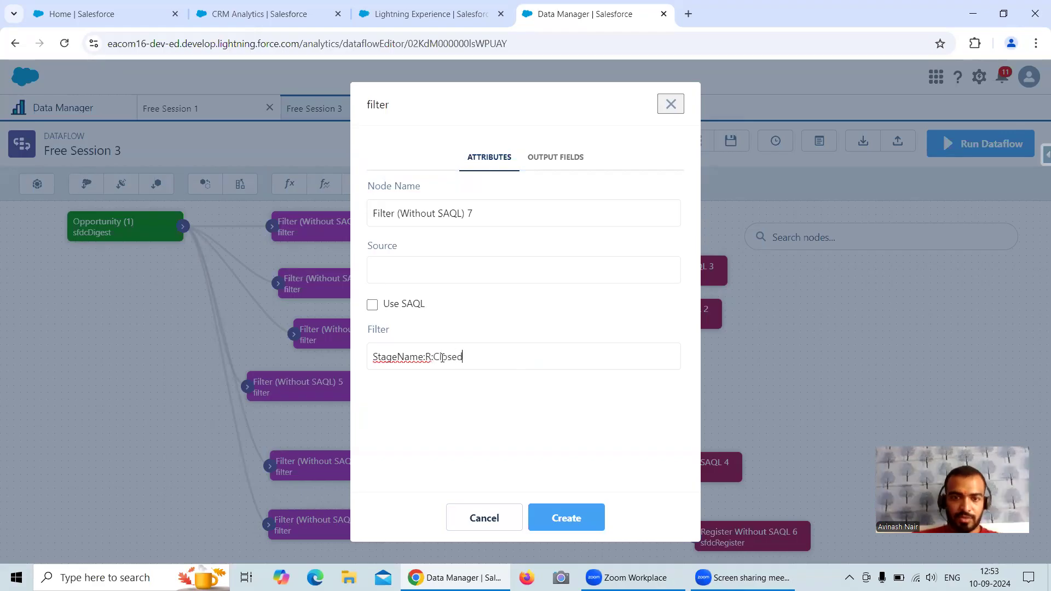
left_click(233, 21)
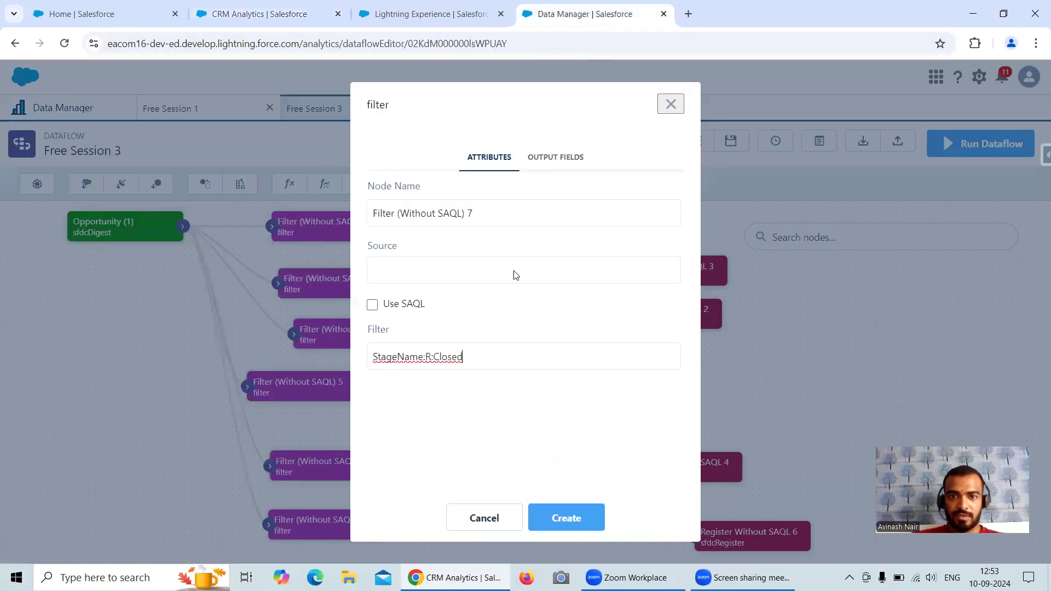
left_click(601, 21)
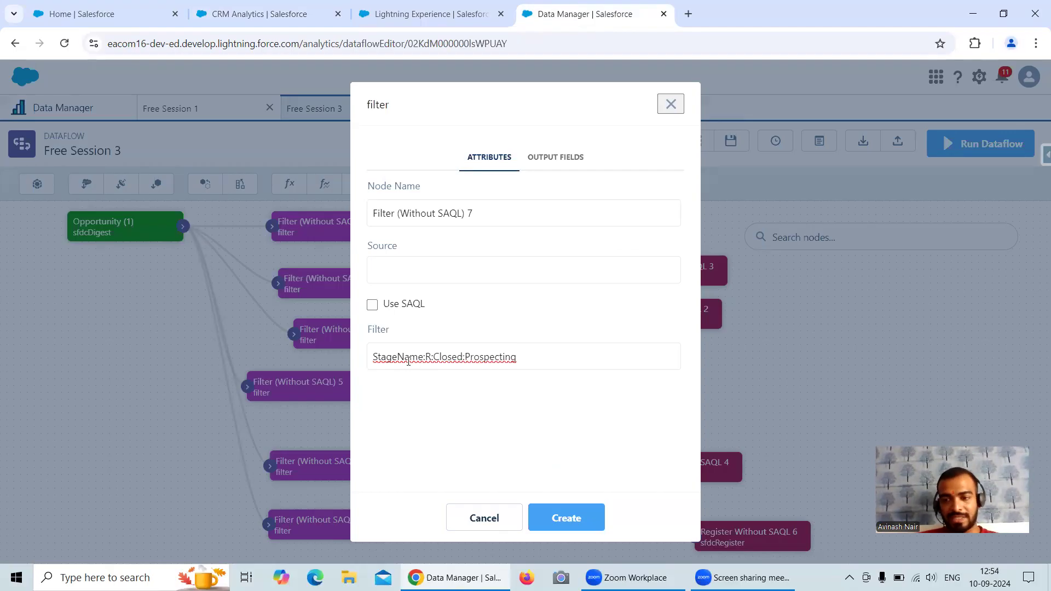
left_click_drag(433, 358, 524, 358)
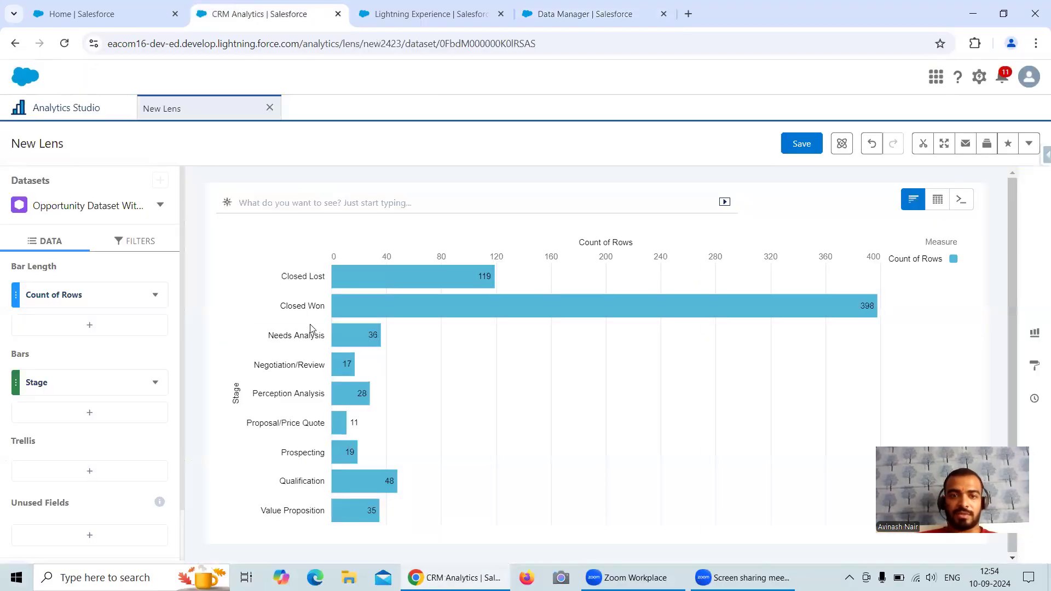
left_click(260, 14)
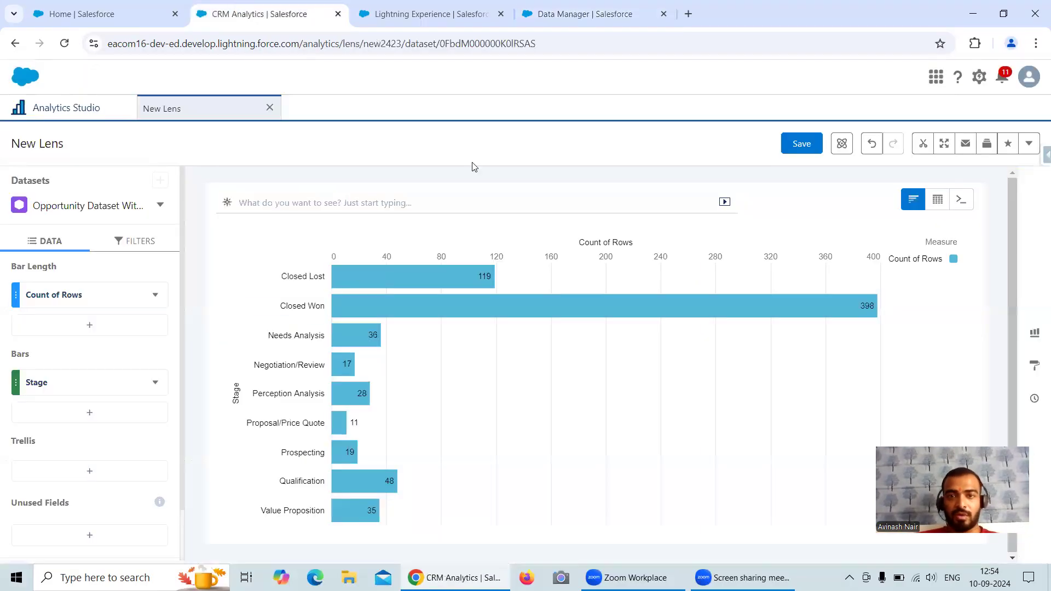
Step: Check the Closed:Prospecting range against the stage sort order in the CRM Analytics lens, and create the Filter (Without SAQL) 7 node
left_click(582, 18)
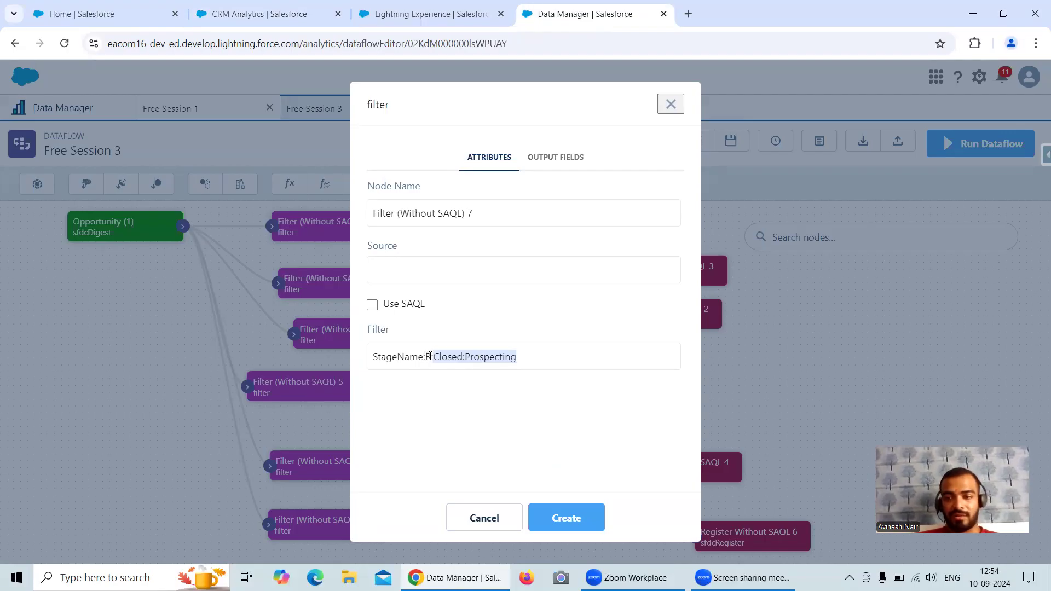
left_click(241, 16)
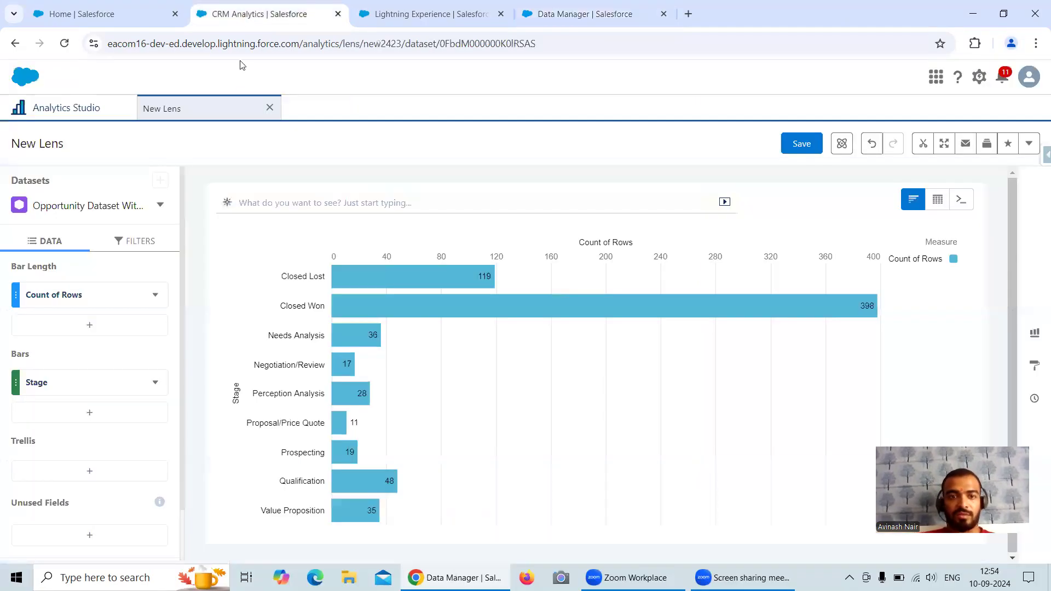
left_click(155, 382)
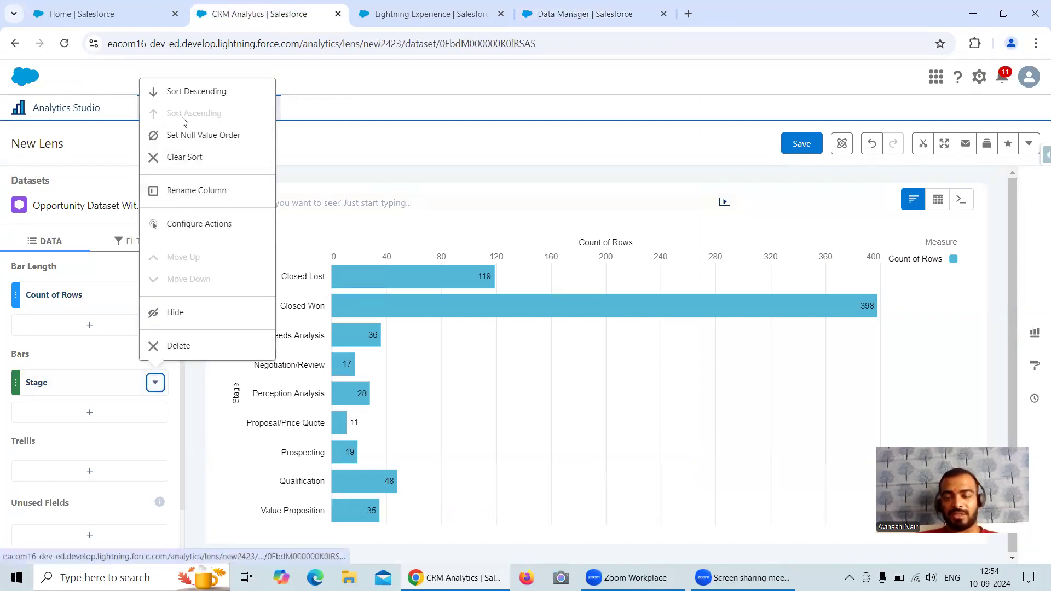
left_click(339, 152)
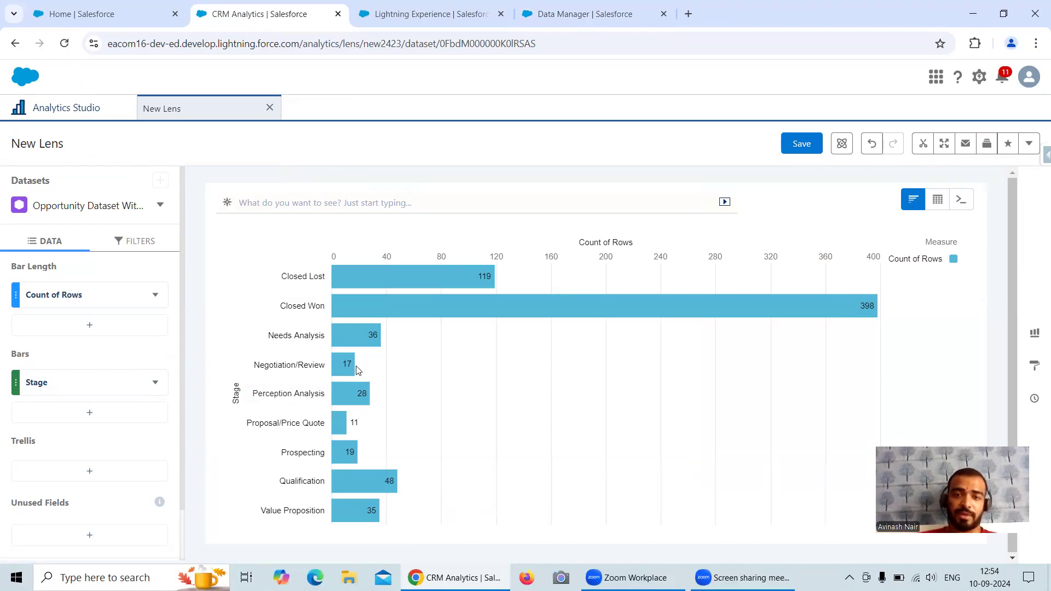
left_click(421, 24)
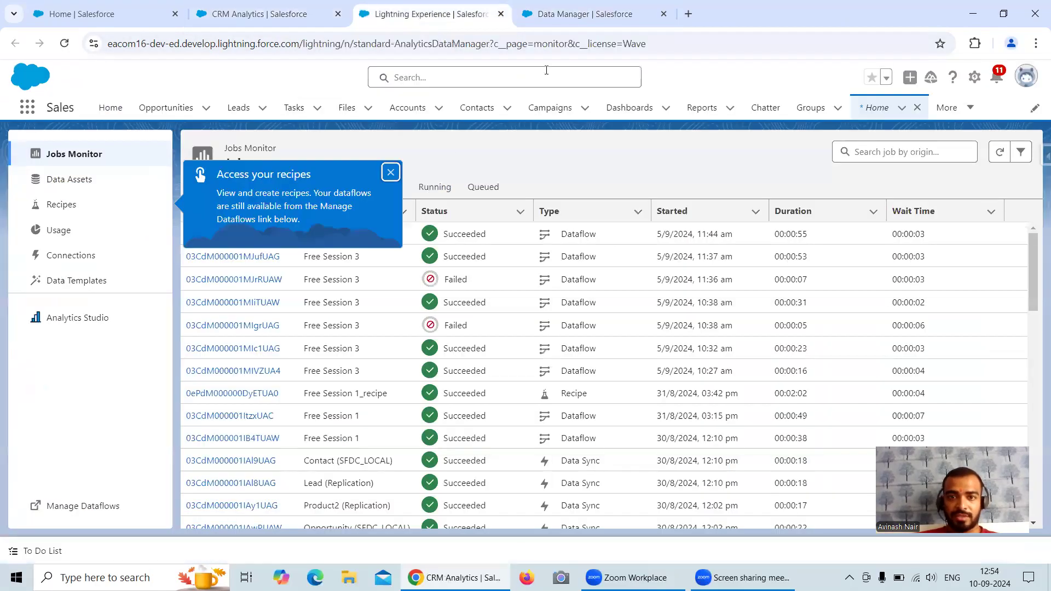
left_click(586, 14)
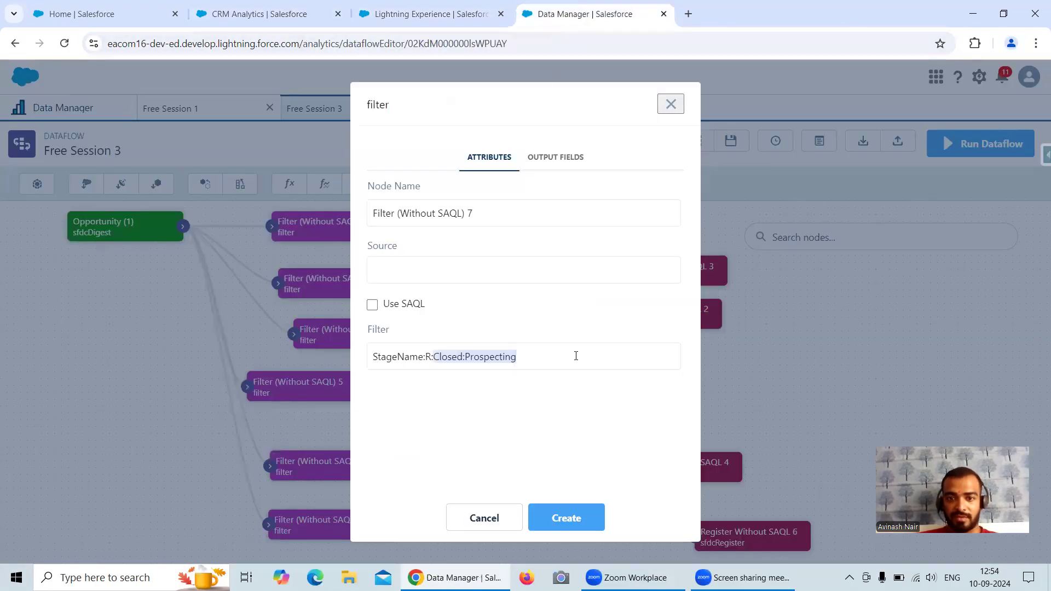
left_click(576, 518)
Step: Copy the node name of the Register Without SAQL 1 node and leave that node unchanged
left_click_drag(538, 441, 532, 361)
scroll(511, 384, "up", 3)
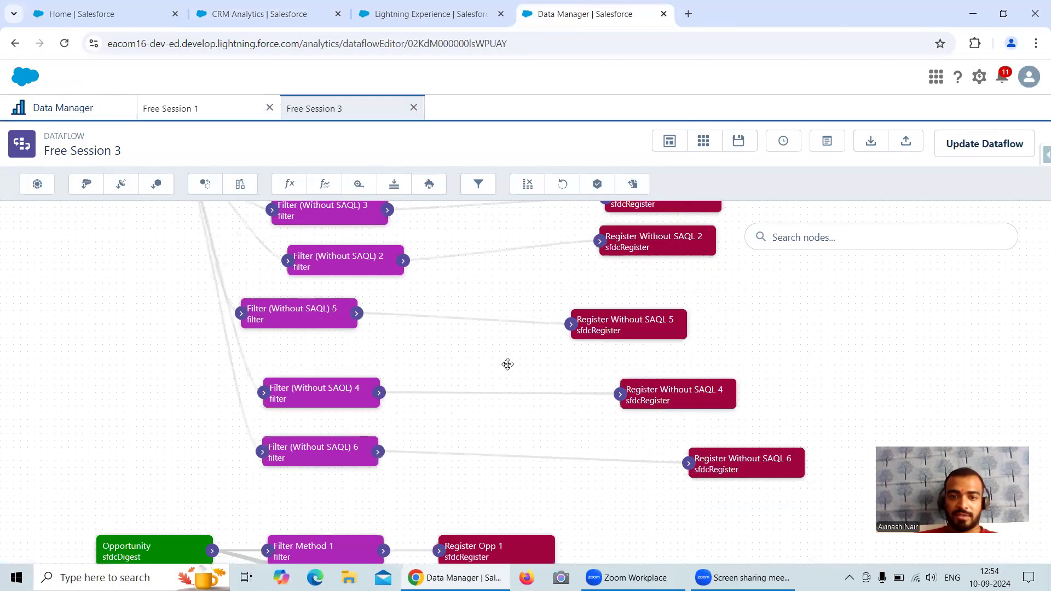
scroll(772, 351, "down", 2)
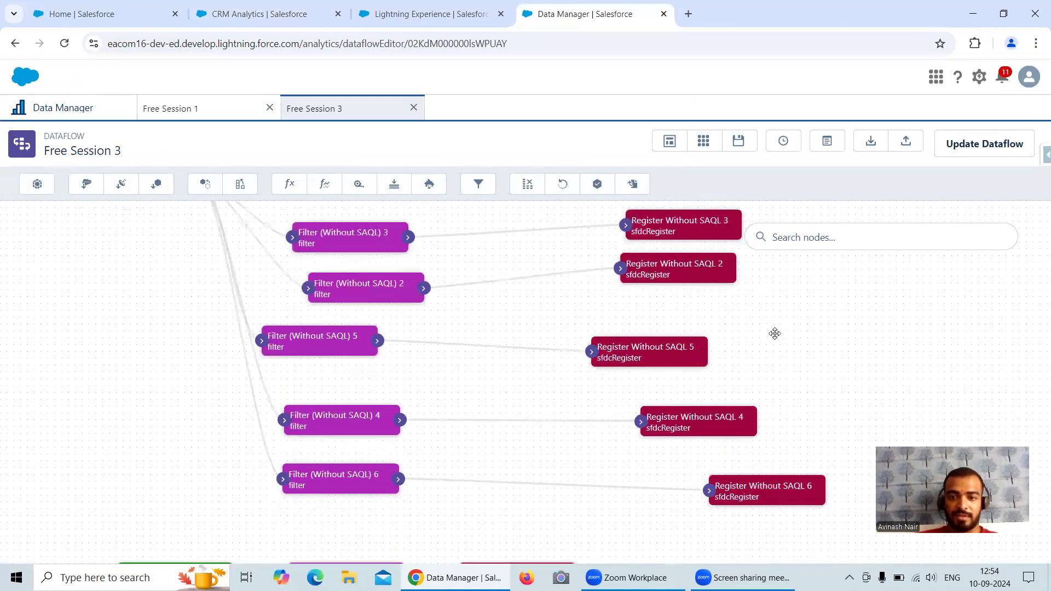
scroll(757, 354, "up", 2)
left_click(520, 227)
left_click_drag(521, 218, 366, 212)
key("ctrl+c")
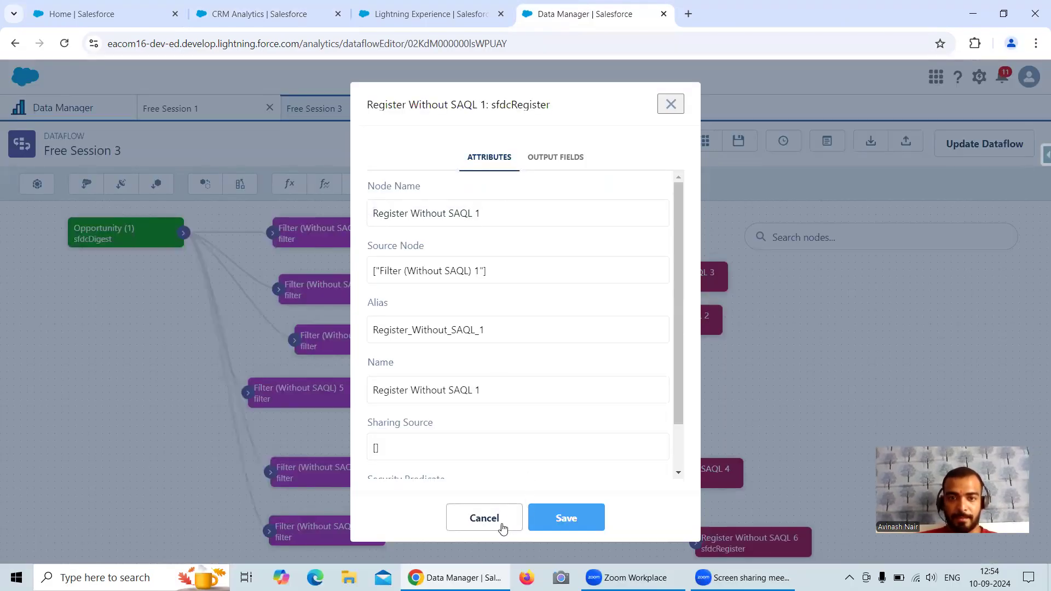
left_click(500, 523)
Step: Start a new sfdcRegister node, name it Register Without SAQL 7 and copy that name
left_click(555, 187)
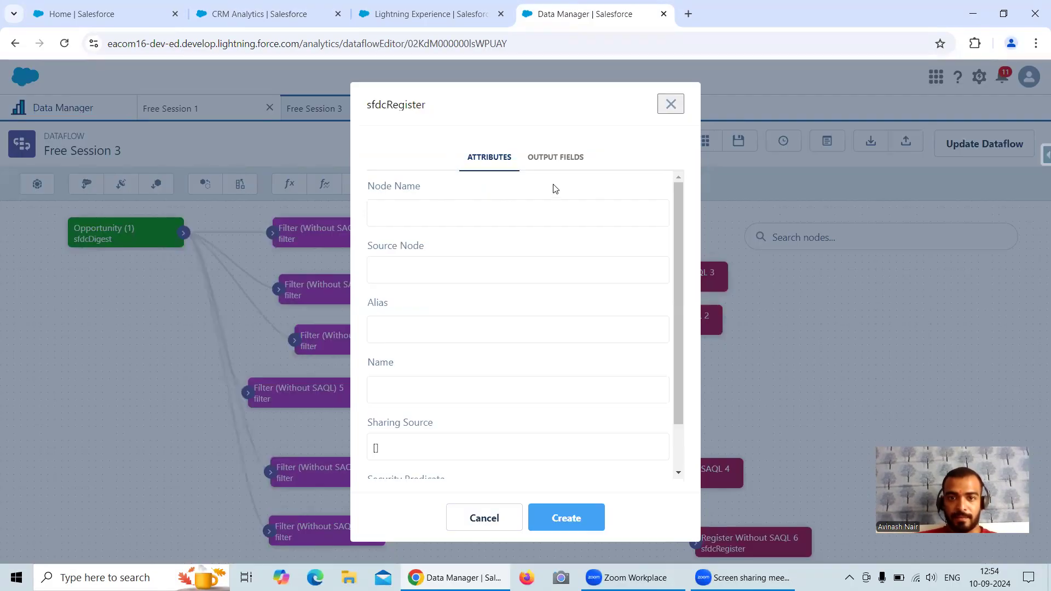
left_click(509, 209)
key("ctrl+v")
key("BackSpace")
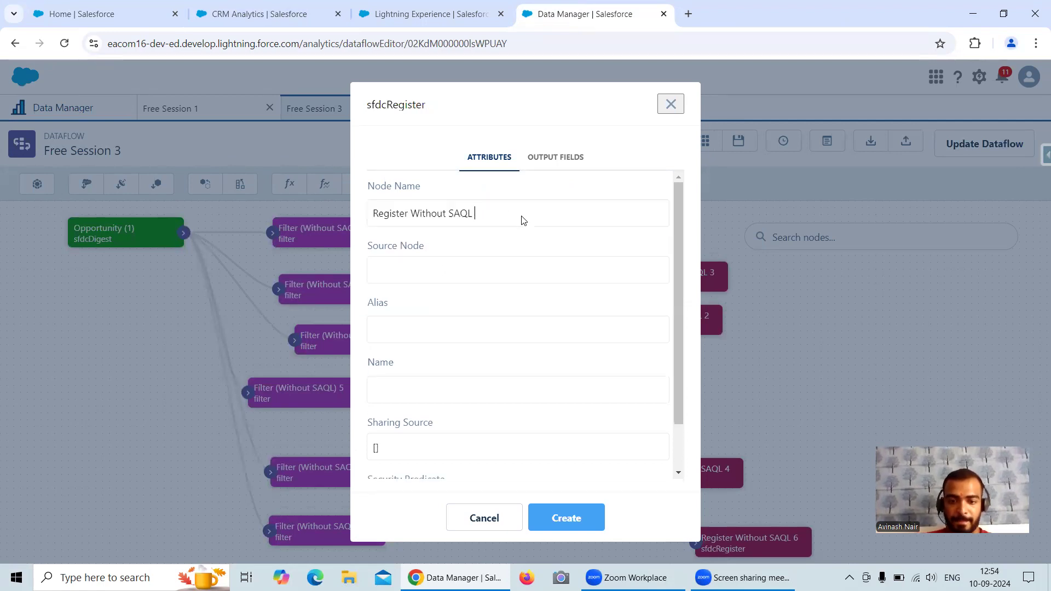
left_click_drag(529, 218, 333, 214)
key("ctrl+c")
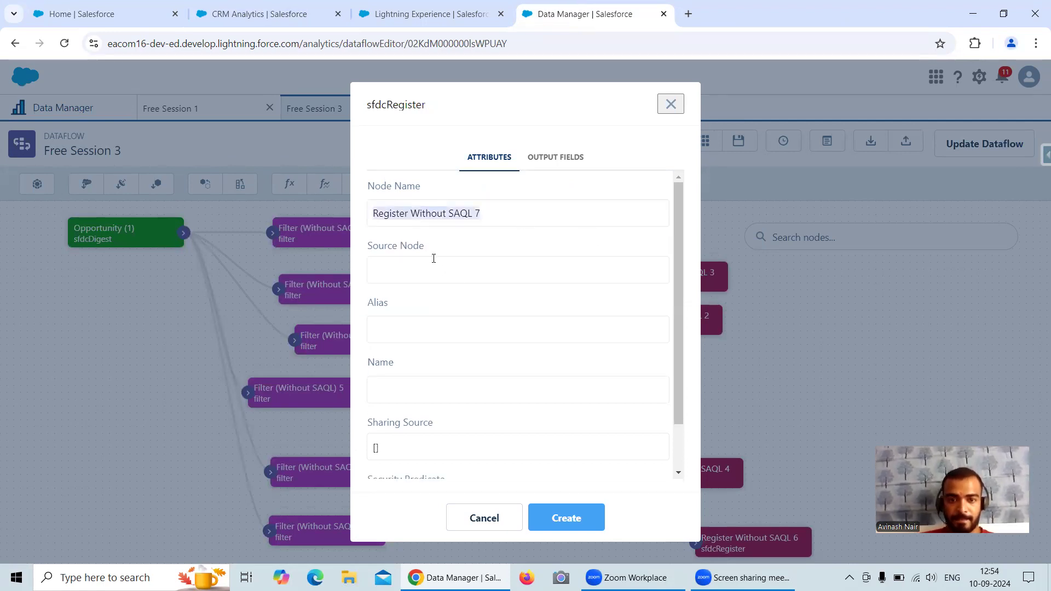
Step: Enter the alias Register_Without_SAQL_7 and the name Register Without SAQL 7, and create the register node
left_click(449, 328)
key("ctrl+v")
key("ctrl+v")
key("BackSpace")
type("_")
key("BackSpace")
key("BackSpace")
type("_")
left_click(479, 330)
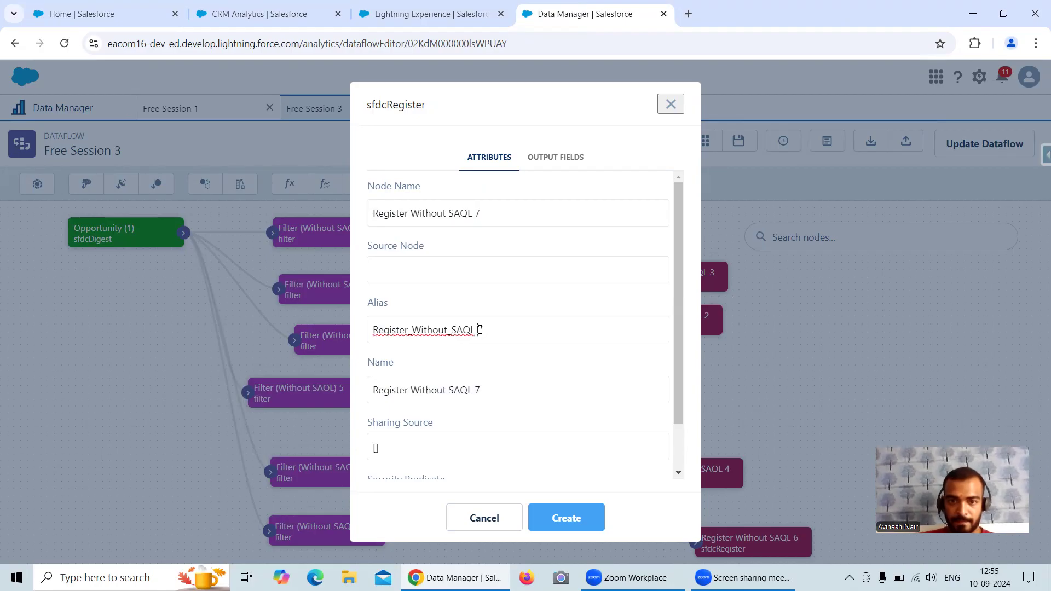
key("BackSpace")
type("_")
left_click(566, 517)
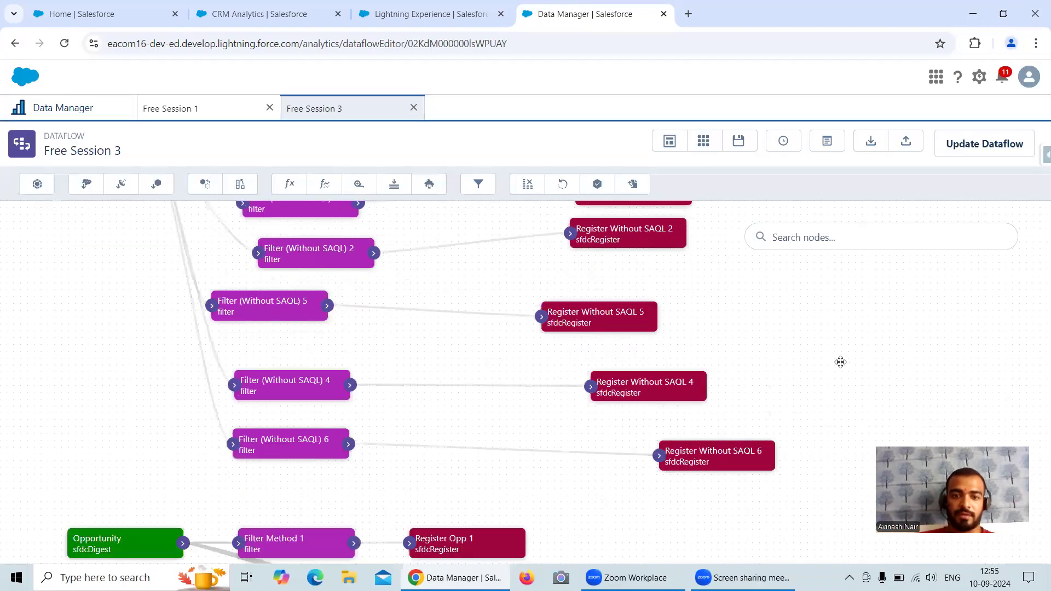
Step: Locate the Filter (Without SAQL) 7 node on the dataflow canvas through the node search
left_click_drag(835, 382, 842, 410)
scroll(790, 448, "down", 1)
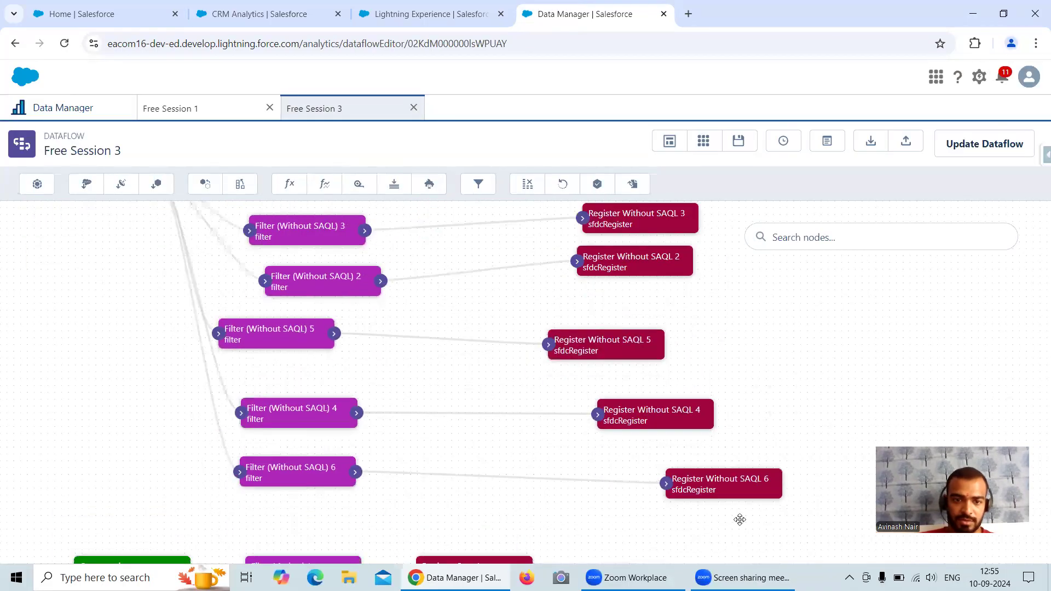
scroll(495, 436, "down", 3)
scroll(623, 460, "down", 4)
scroll(586, 504, "right", 10)
scroll(603, 349, "up", 8)
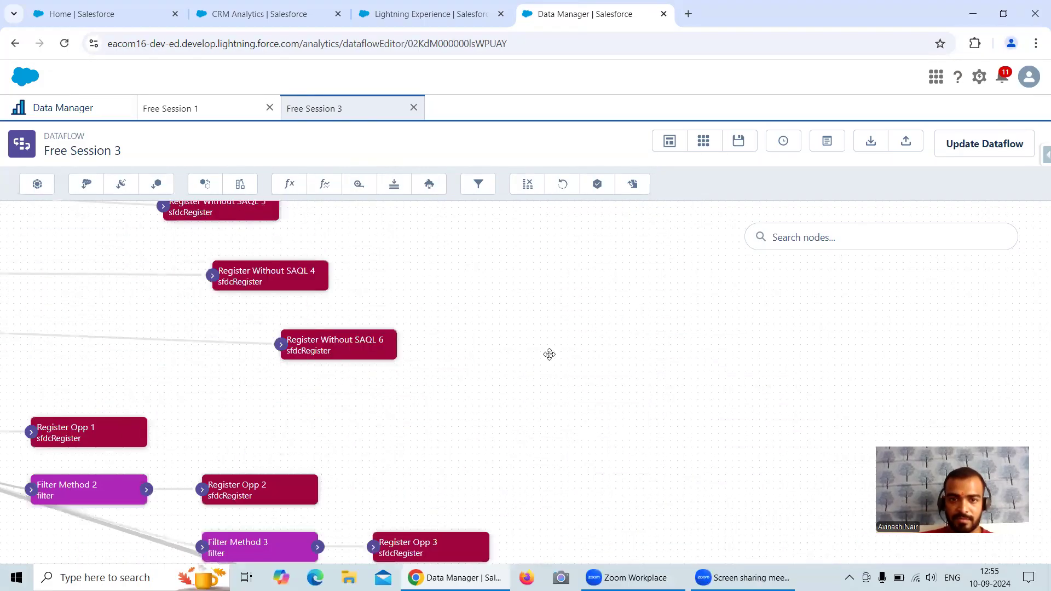
scroll(549, 354, "left", 4)
left_click_drag(711, 366, 600, 341)
left_click(802, 240)
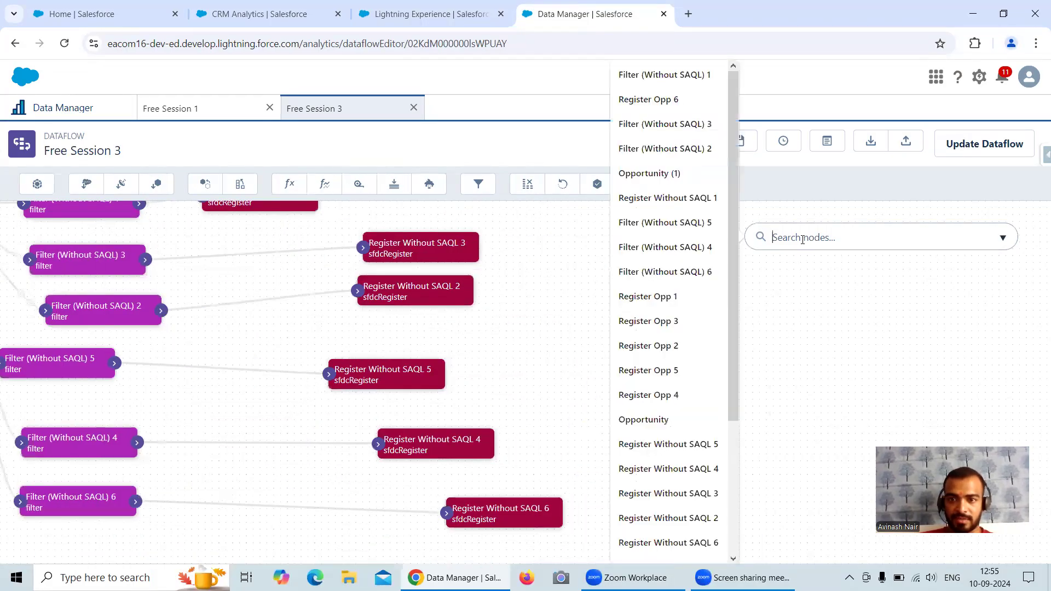
scroll(693, 164, "down", 3)
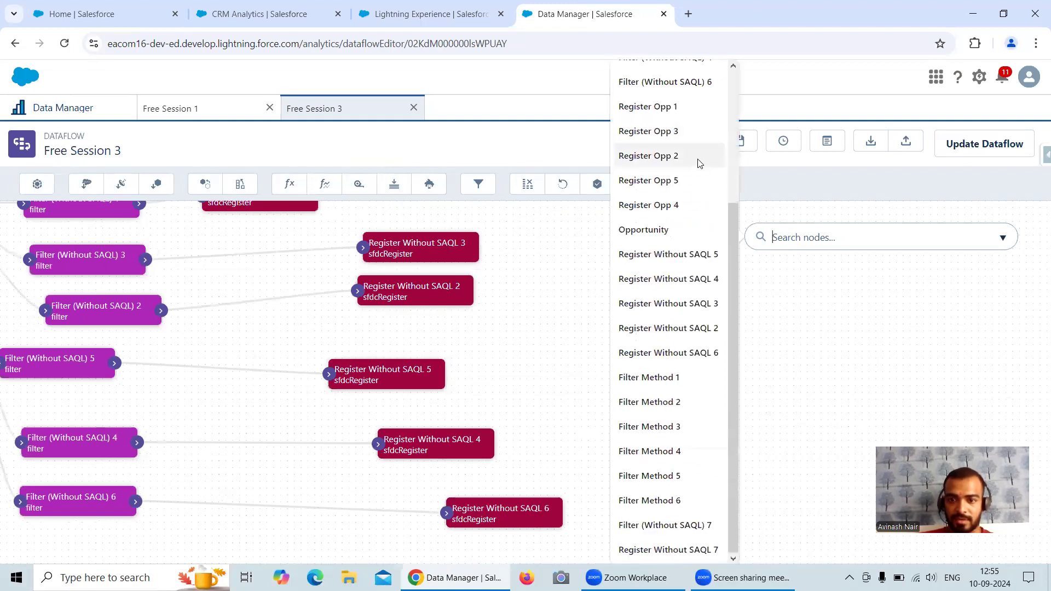
left_click(676, 526)
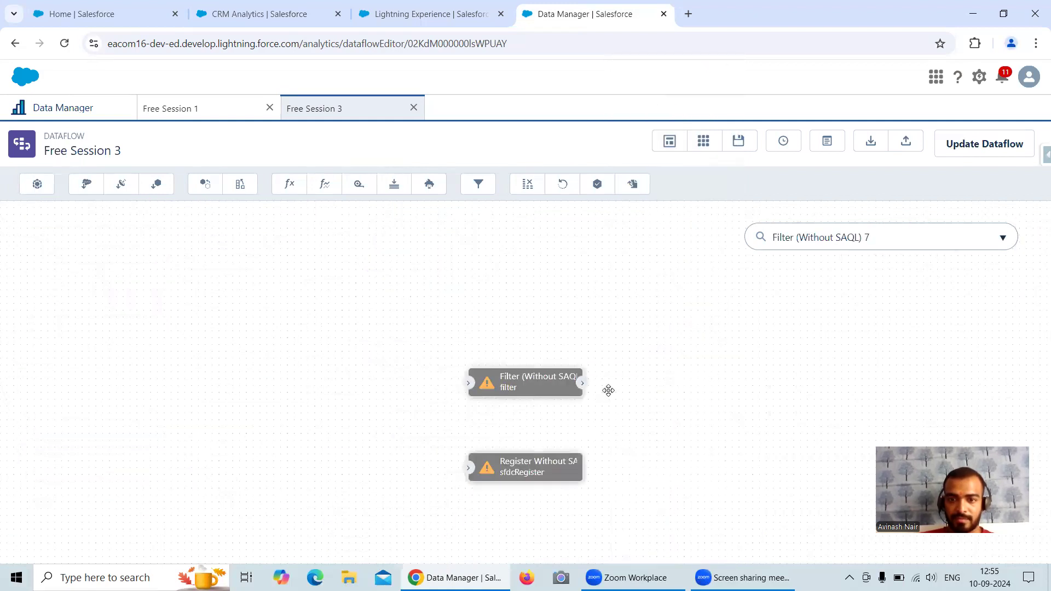
Step: Set the source of the Filter (Without SAQL) 7 node to Opportunity (1) and save the node
left_click(517, 385)
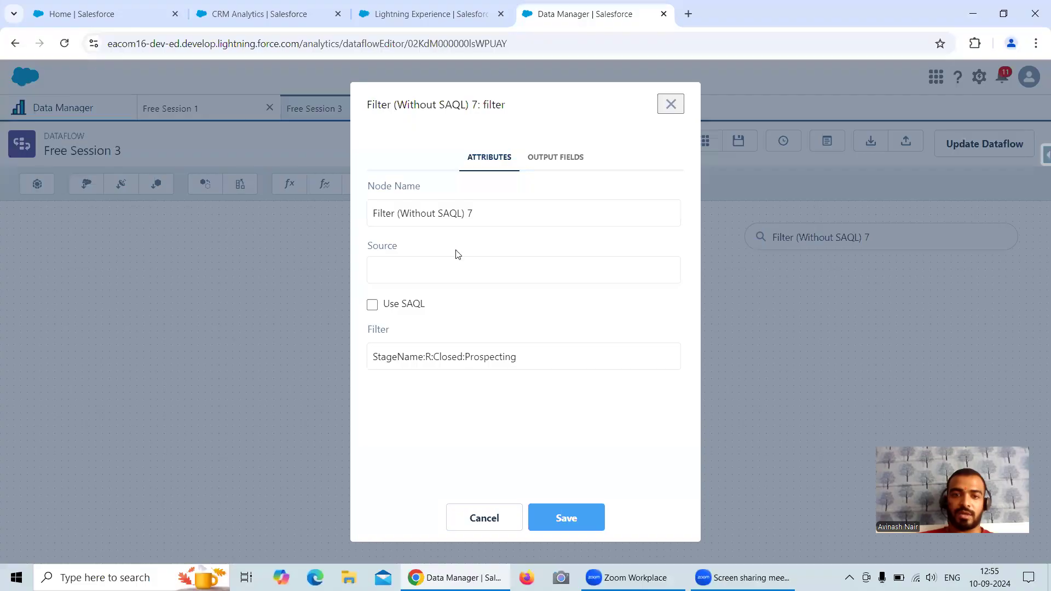
left_click(429, 268)
left_click(431, 267)
type("Opp")
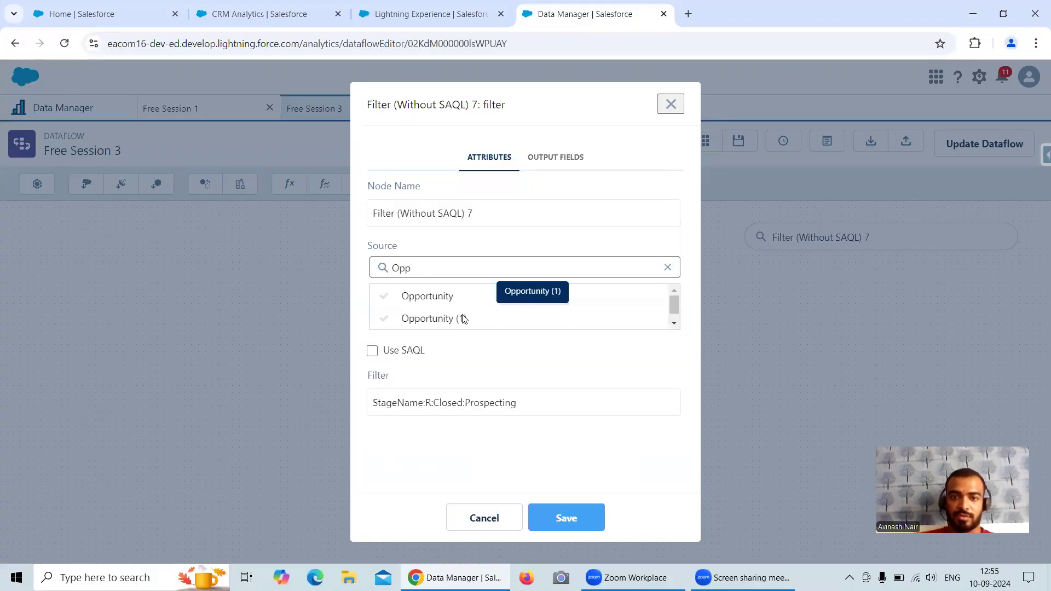
left_click(464, 319)
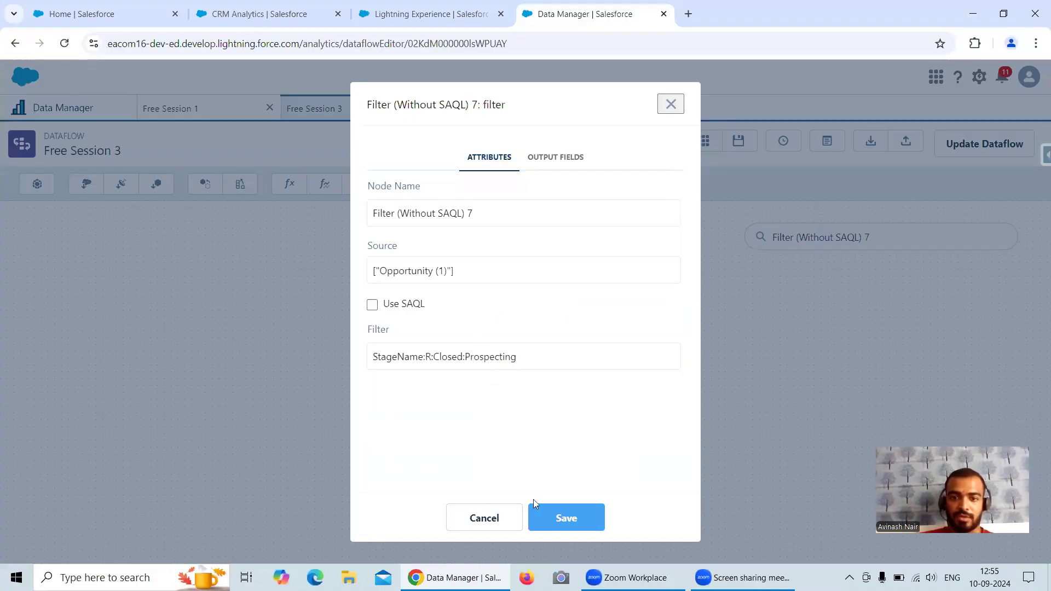
left_click(563, 519)
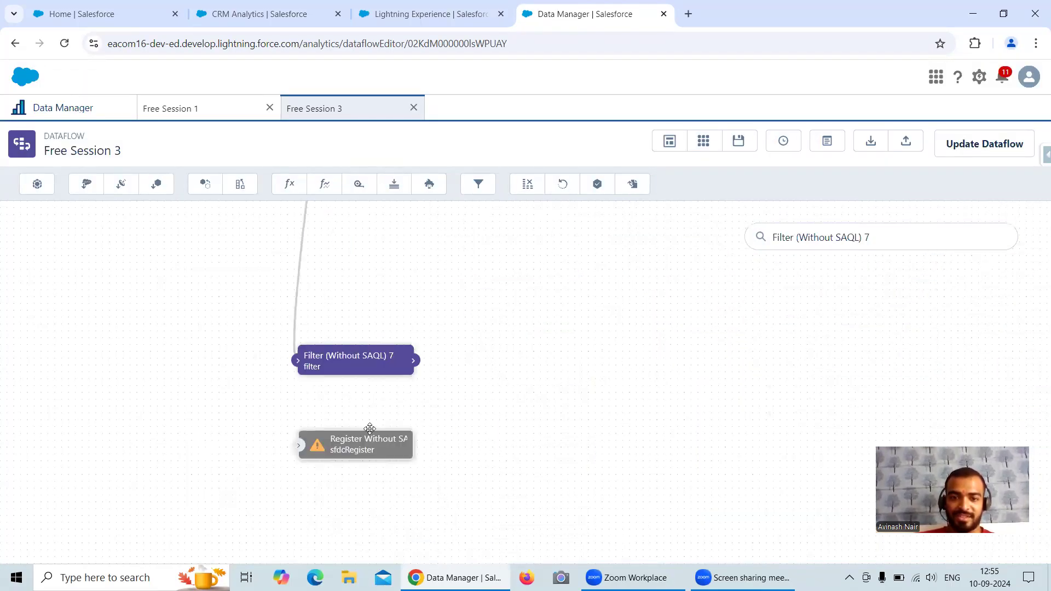
Step: Set the source node of Register Without SAQL 7 to Opportunity (1) and save the node
left_click(353, 452)
left_click(434, 271)
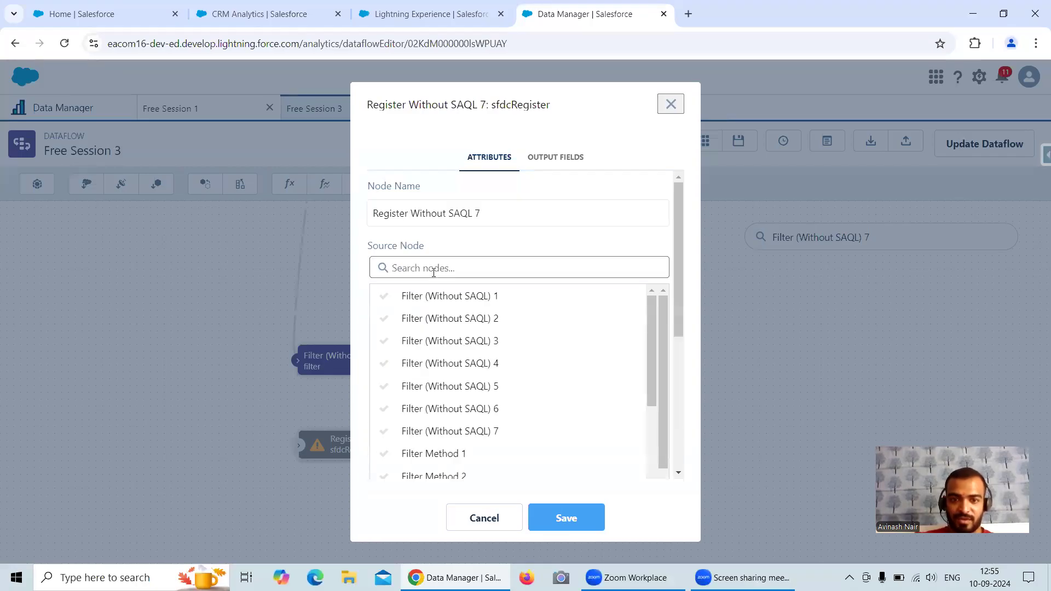
left_click(434, 271)
type("Opp")
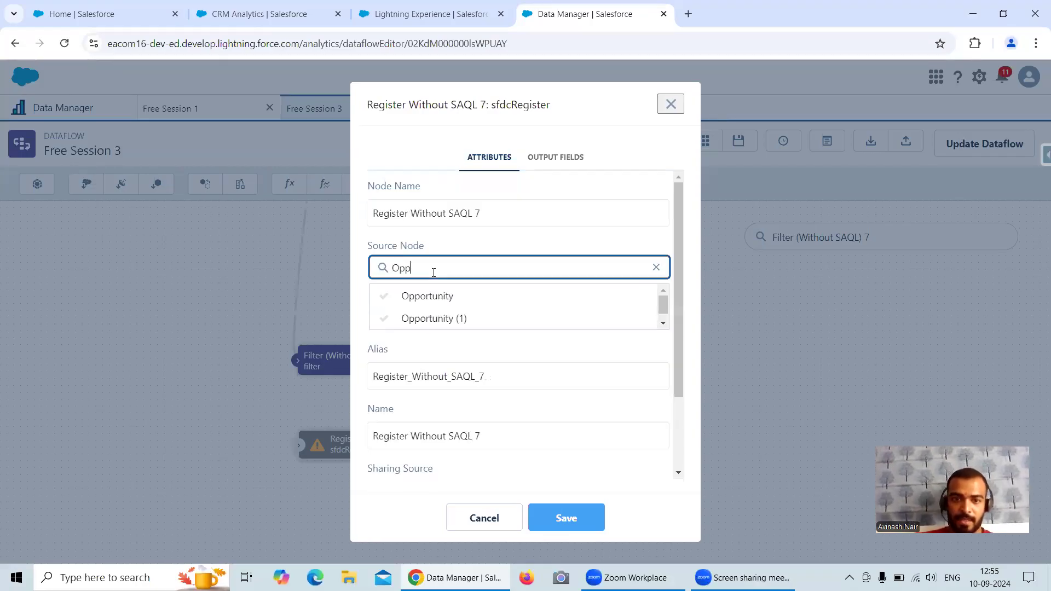
left_click(441, 323)
left_click(566, 518)
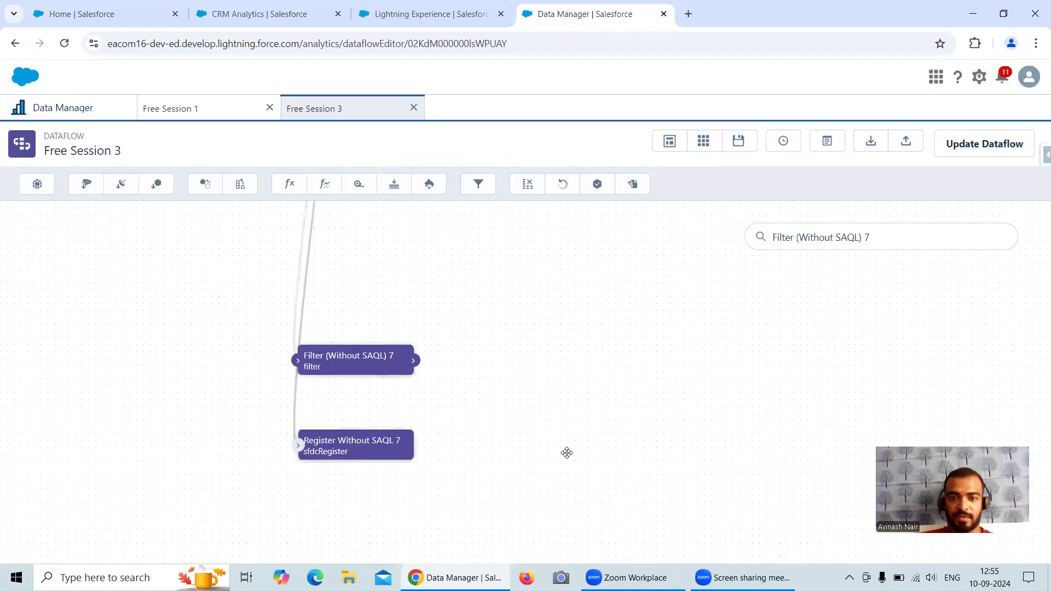
Step: Move the Filter (Without SAQL) 7 and Register Without SAQL 7 nodes up the canvas to just beneath Filter (Without SAQL) 6
left_click_drag(552, 440, 486, 466)
left_click_drag(310, 377, 410, 241)
left_click_drag(306, 463, 322, 378)
left_click_drag(172, 217, 122, 497)
left_click_drag(301, 524, 319, 208)
left_click_drag(371, 512, 369, 334)
left_click_drag(276, 490, 346, 306)
left_click_drag(223, 364, 167, 545)
left_click_drag(263, 479, 418, 212)
left_click_drag(326, 432, 213, 384)
left_click_drag(278, 487, 304, 551)
left_click_drag(349, 577, 492, 573)
left_click_drag(210, 489, 406, 443)
scroll(335, 377, "up", 5)
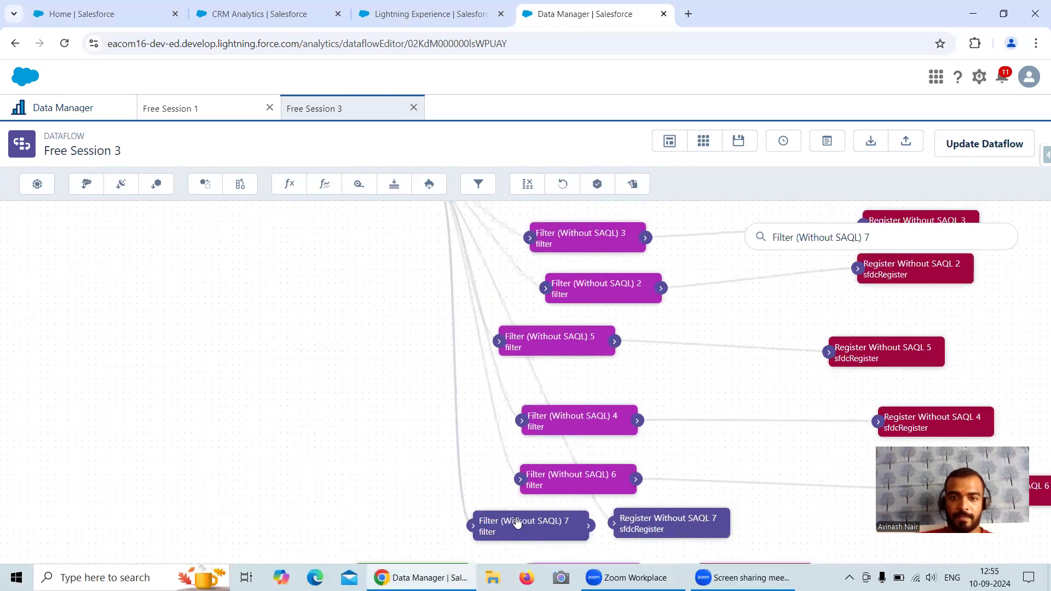
Step: Move Filter (Without SAQL) 7 and Register Without SAQL 7 into the empty area below the Opportunity (1) node
left_click_drag(516, 519, 300, 313)
left_click_drag(159, 256, 178, 387)
left_click_drag(689, 482, 724, 364)
left_click_drag(734, 535, 344, 405)
left_click_drag(414, 418, 439, 420)
left_click_drag(277, 310, 277, 365)
left_click_drag(410, 386, 413, 396)
Step: Change the source node of Register Without SAQL 7 to Filter (Without SAQL) 7, save it, and place the register beside its filter
double_click(394, 407)
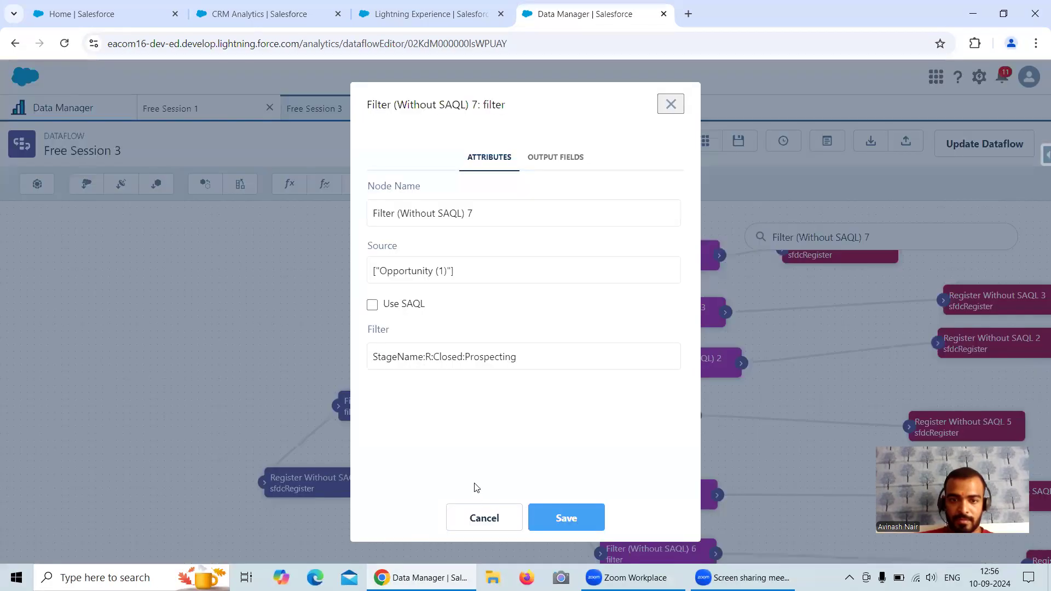
left_click(493, 524)
double_click(356, 481)
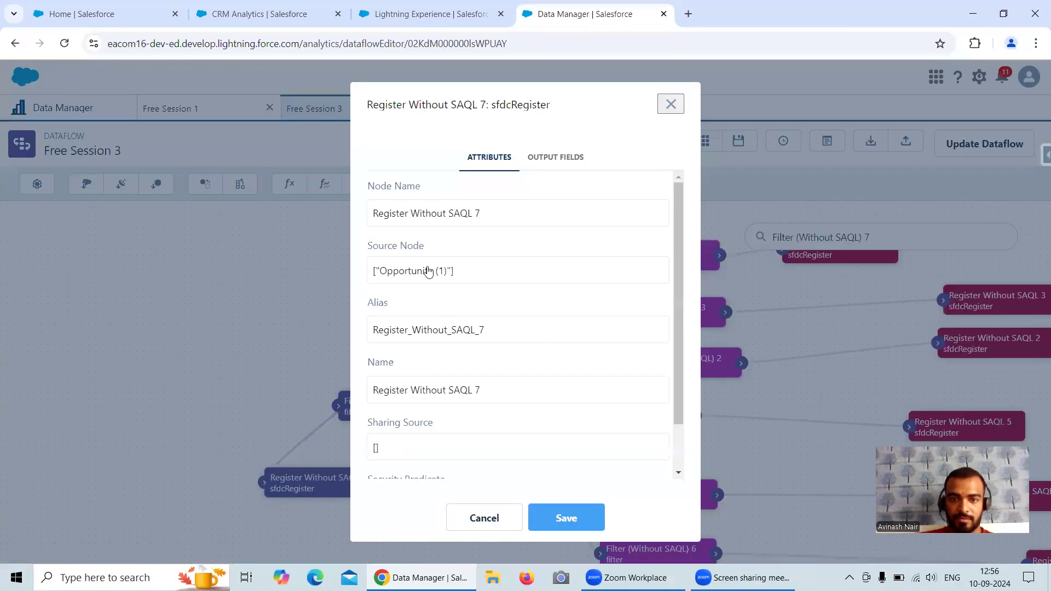
left_click(461, 272)
left_click(470, 272)
type("Filter")
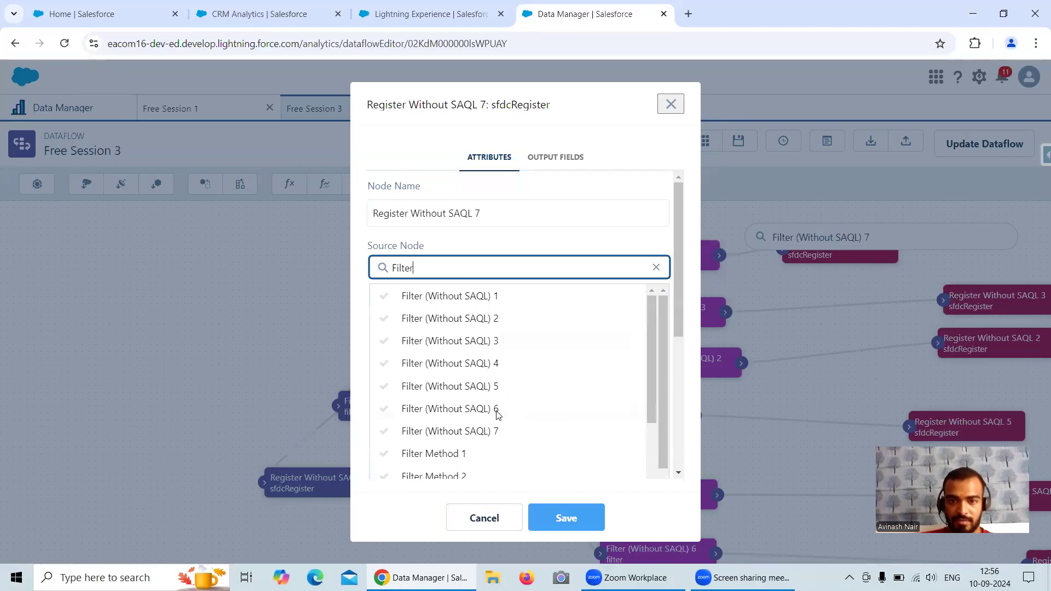
left_click(494, 431)
left_click(564, 516)
left_click_drag(434, 407, 364, 368)
left_click_drag(367, 482, 480, 350)
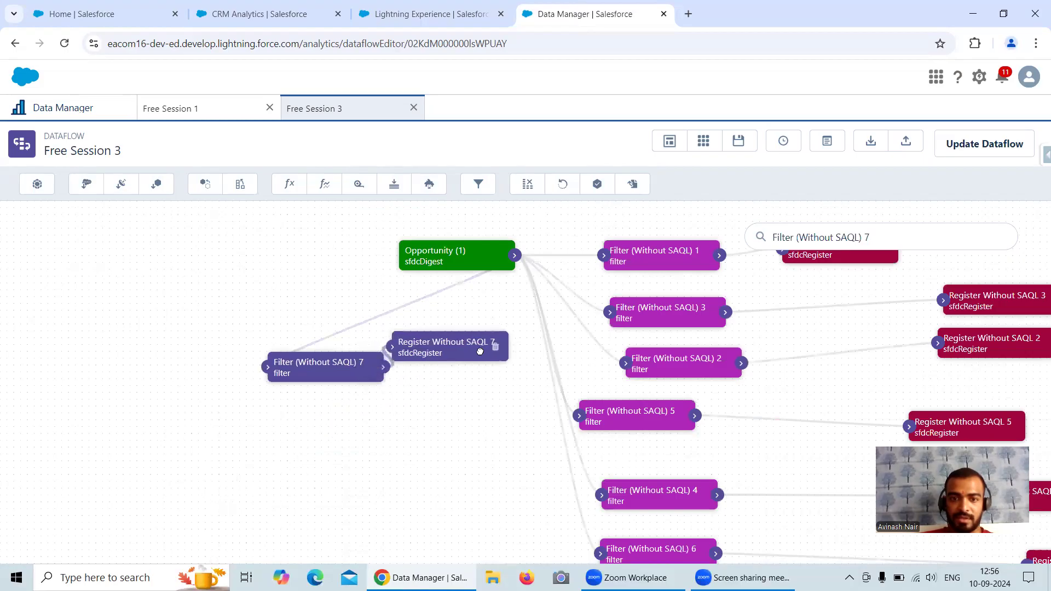
Step: Copy the node name of the Filter (Without SAQL) 7 node and leave that node unchanged
left_click(339, 364)
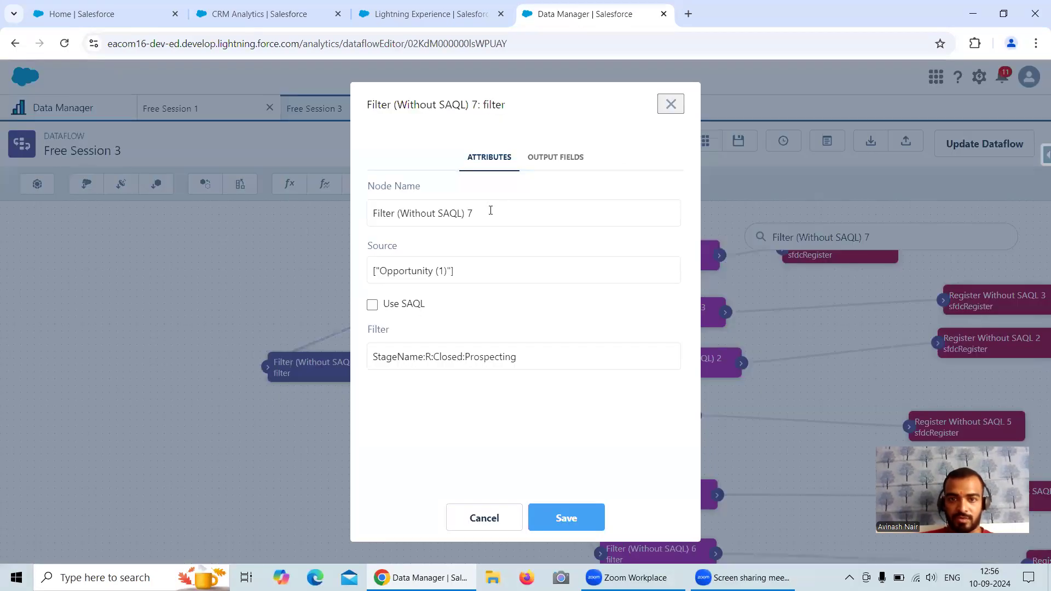
left_click_drag(490, 211, 351, 214)
key("ctrl+c")
left_click(482, 517)
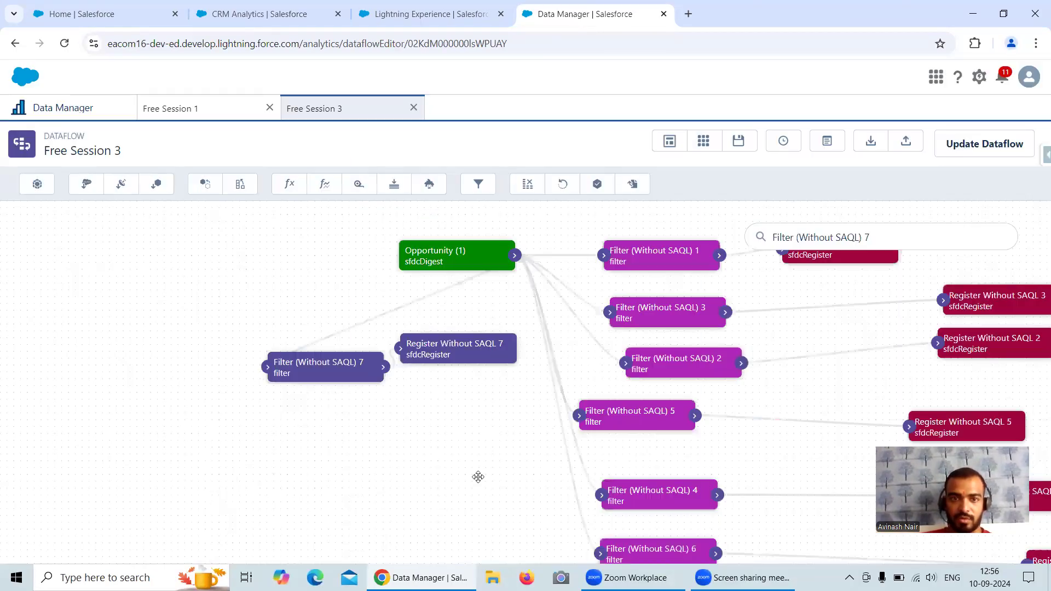
Step: Start a new filter node with SAQL turned off and name it Filter (Without SAQL) 8
left_click(478, 185)
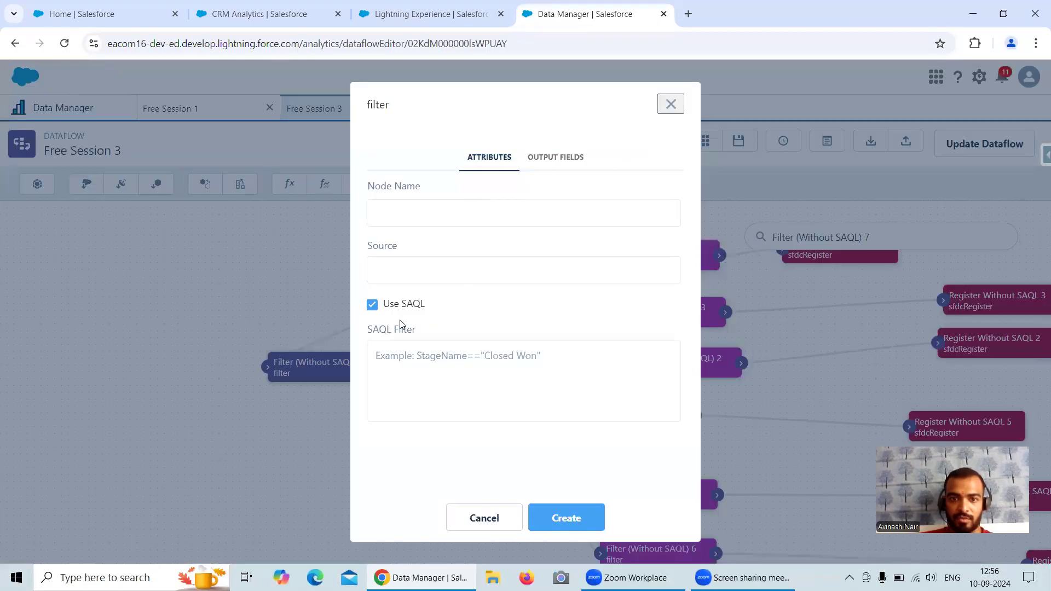
left_click(373, 304)
key("ctrl+v")
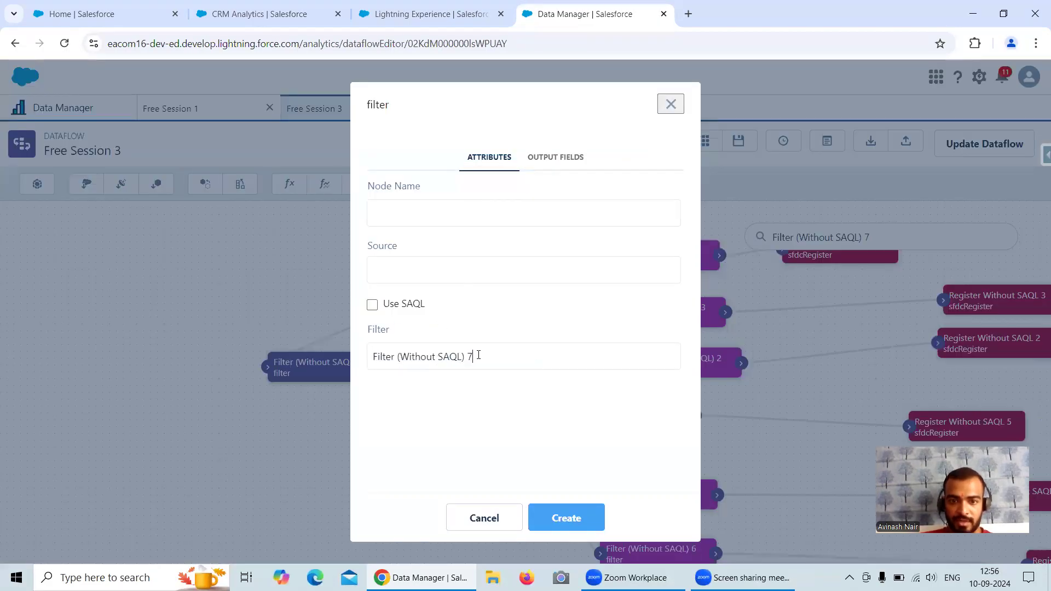
left_click_drag(487, 351, 353, 358)
key("ctrl+c")
key("BackSpace")
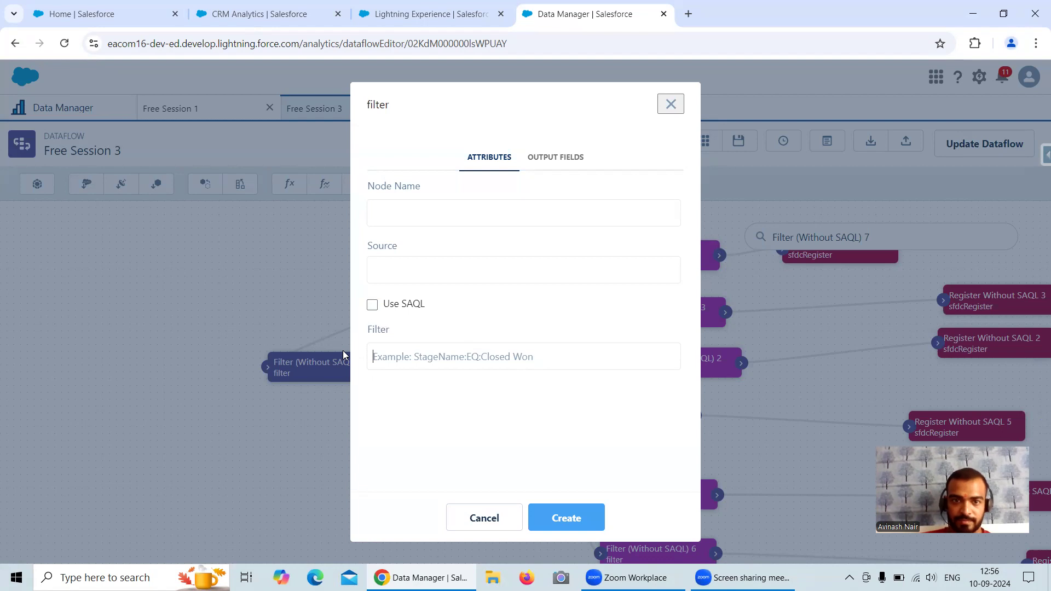
left_click(413, 218)
key("ctrl+v")
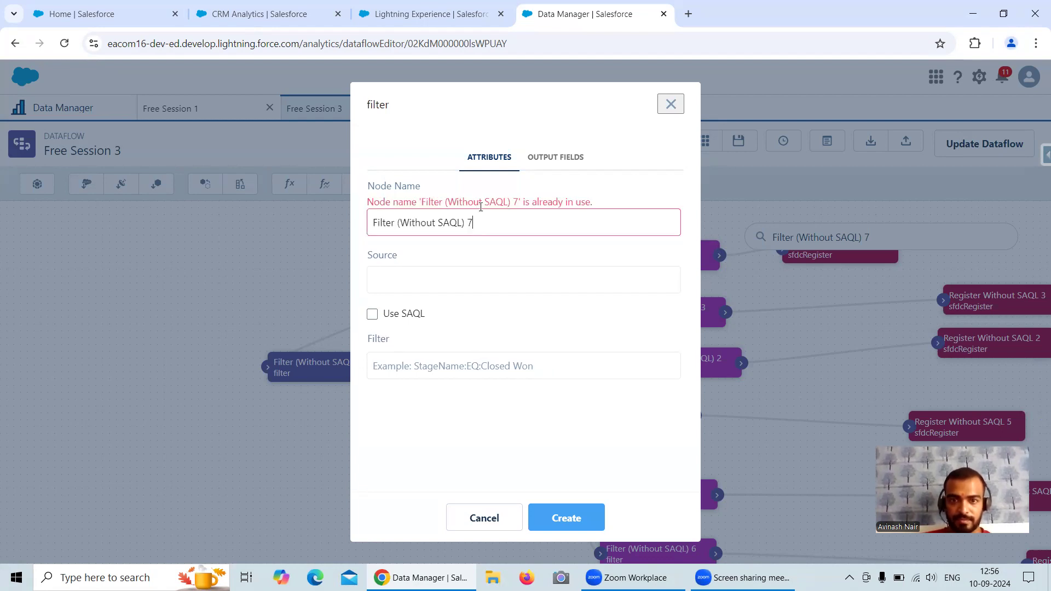
key("BackSpace")
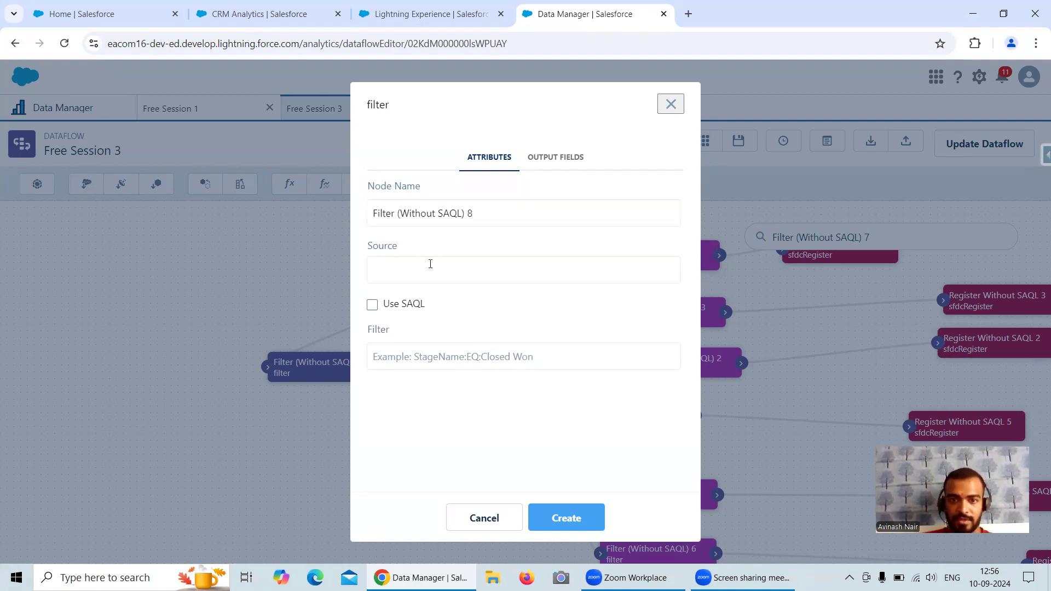
Step: Set Opportunity (1) as the source of the Filter (Without SAQL) 8 node
left_click(431, 267)
type("Opp")
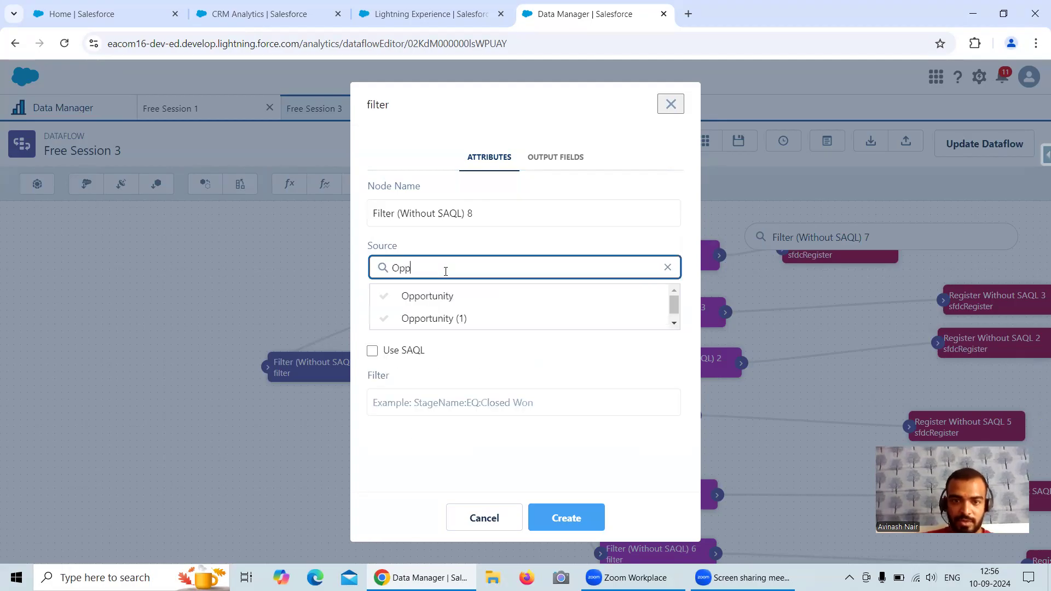
left_click(446, 320)
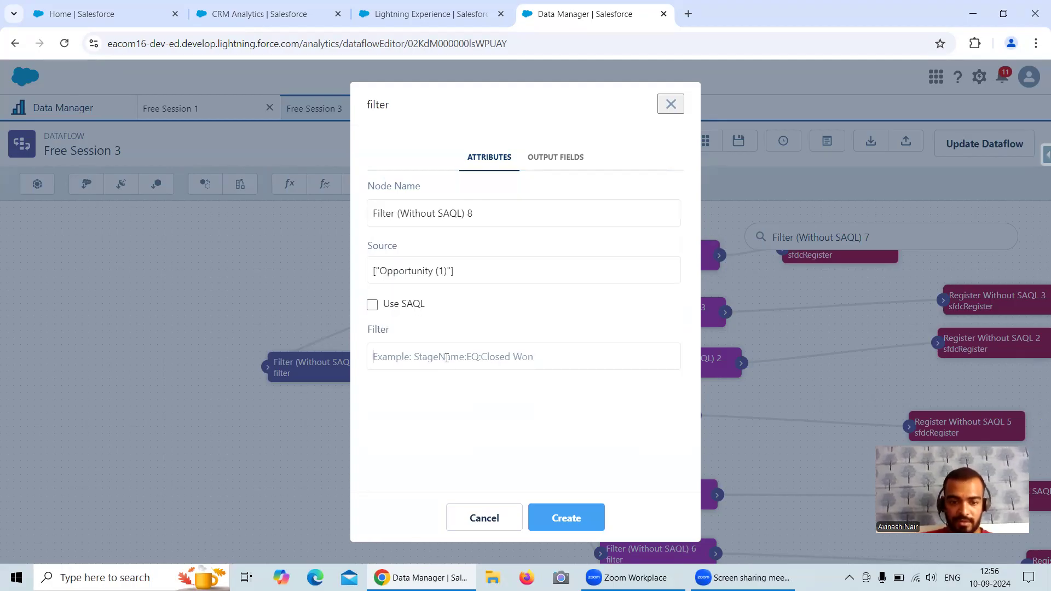
Step: Enter StageName:R:NeedsAnalysis as the filter, checking the stage names in the unfiltered dataset's lens, and create the node
type("StageName:R:")
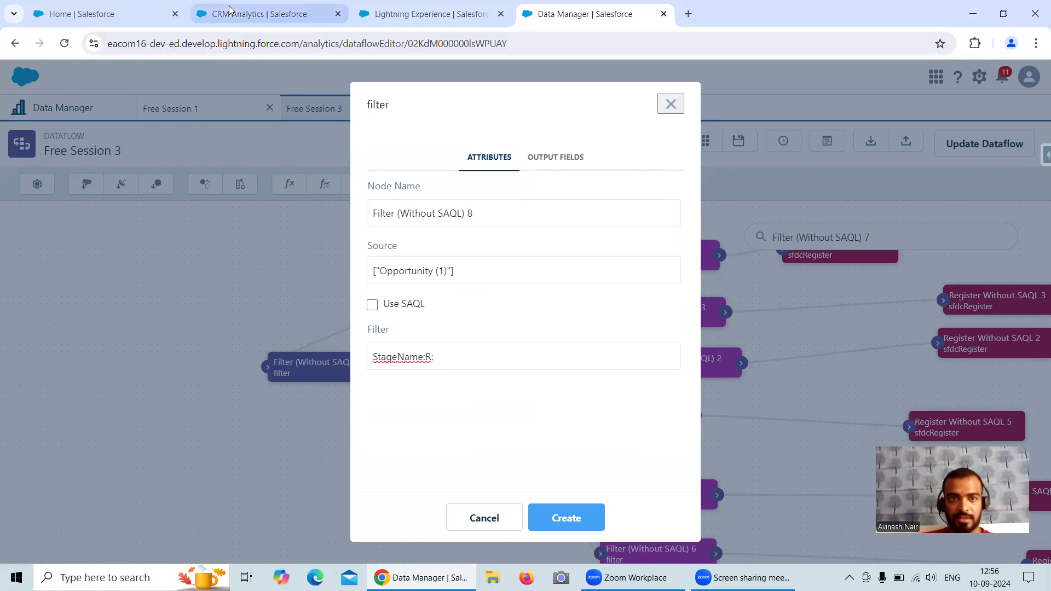
left_click(262, 14)
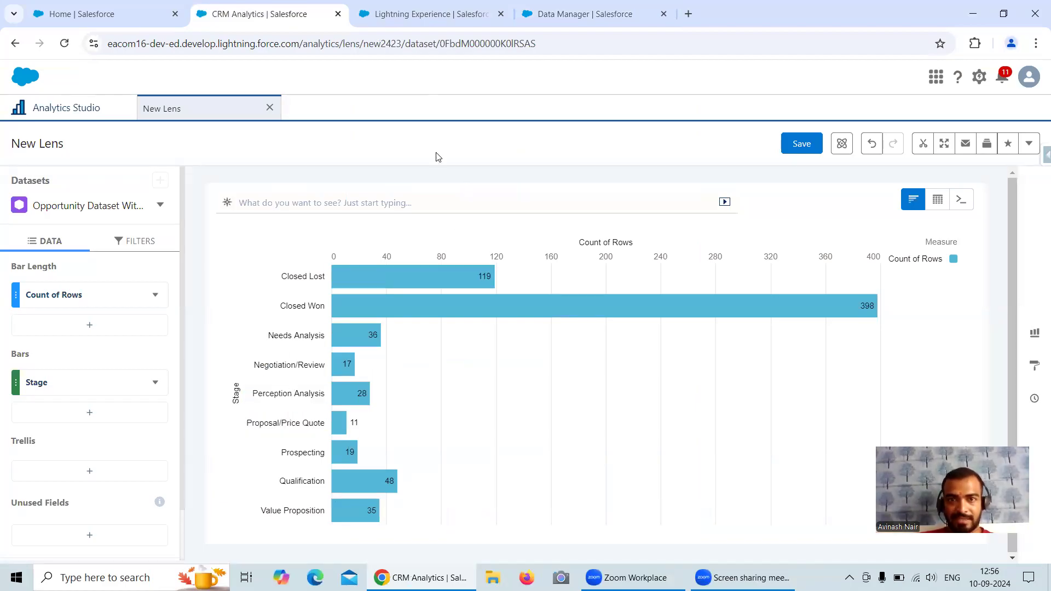
left_click(643, 22)
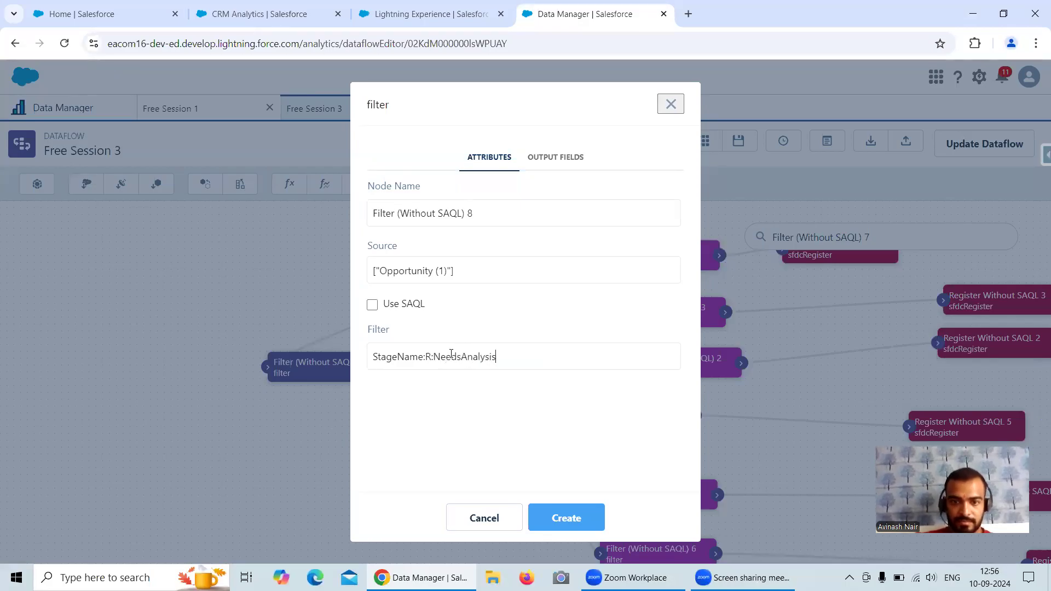
left_click(517, 346)
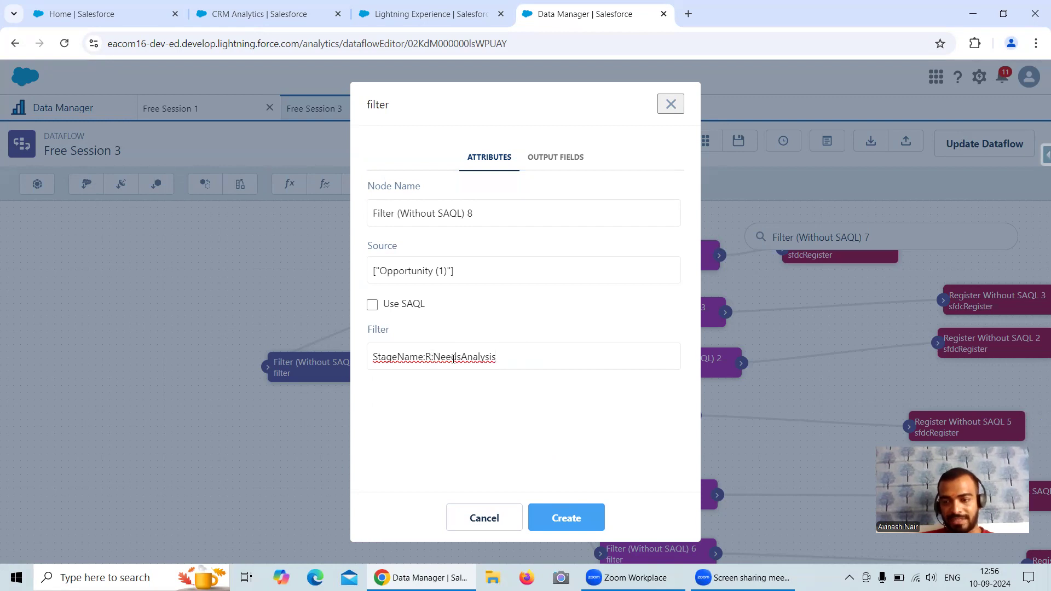
left_click(273, 25)
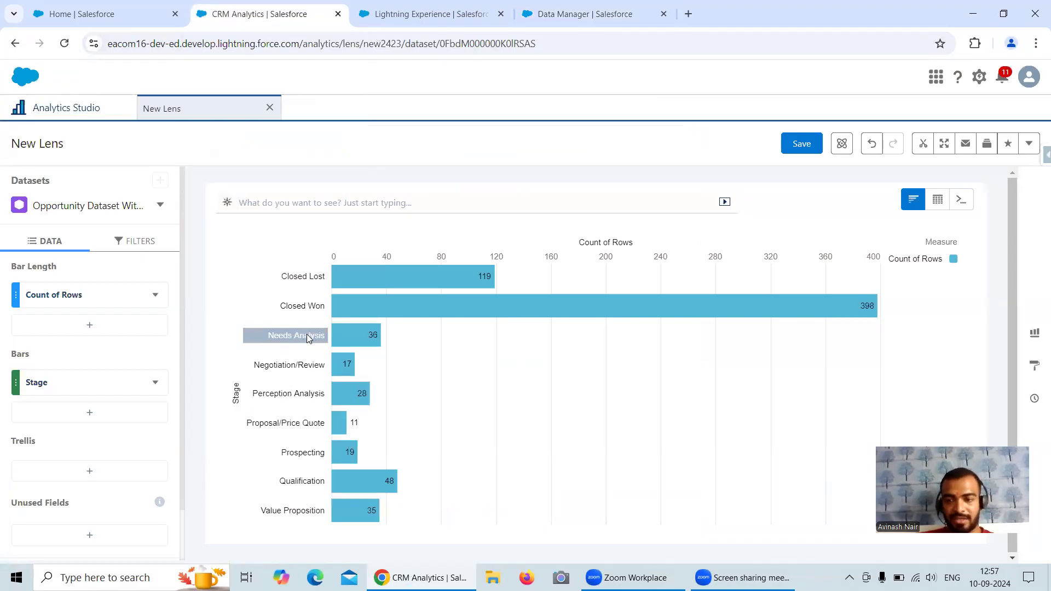
left_click(386, 19)
left_click(538, 26)
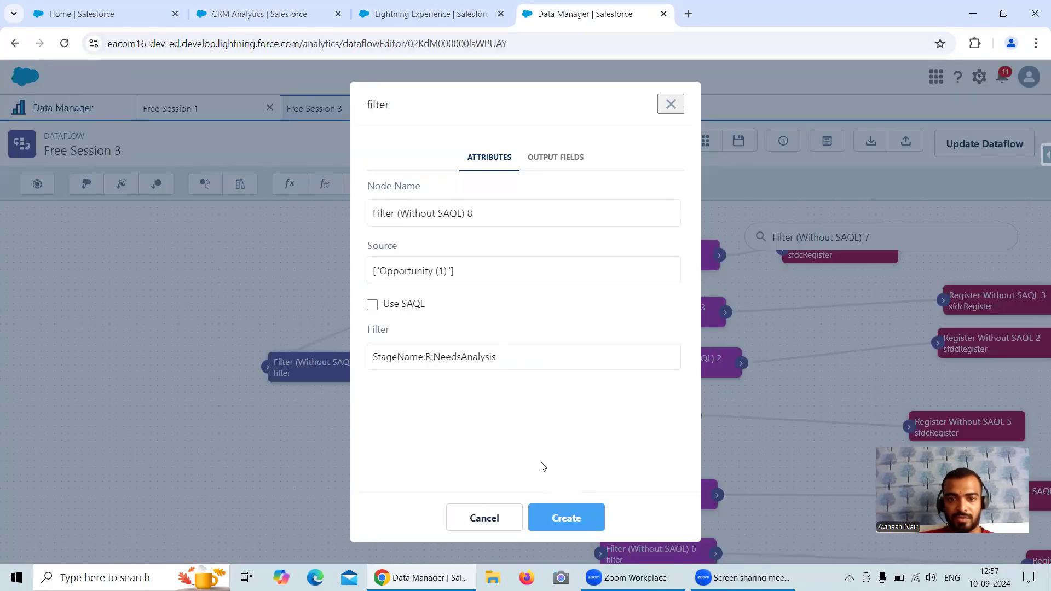
left_click(566, 519)
Step: Copy the node name of Register Without SAQL 7 and leave that node unchanged
left_click(454, 353)
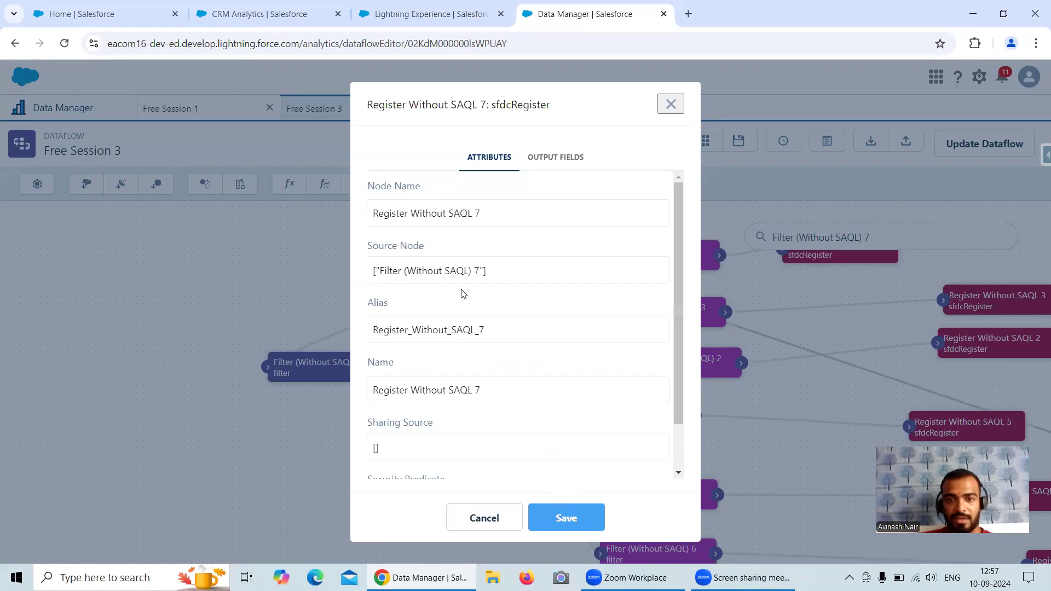
left_click_drag(494, 208, 339, 219)
key("ctrl+c")
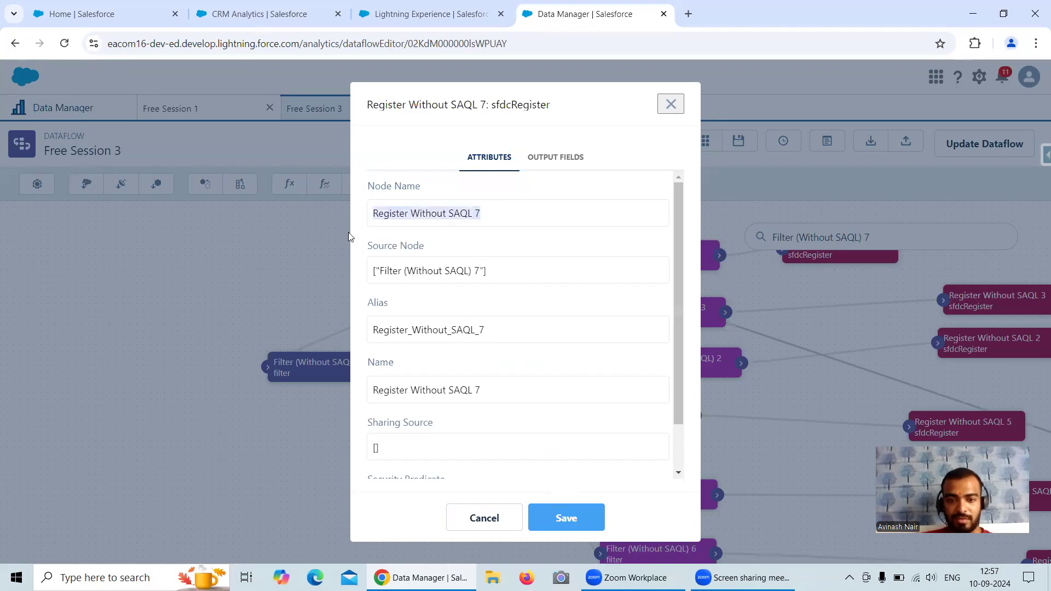
left_click(482, 517)
Step: Start a new sfdcRegister node named Register Without SAQL 8 with Filter (Without SAQL) 8 as its source node
left_click(598, 185)
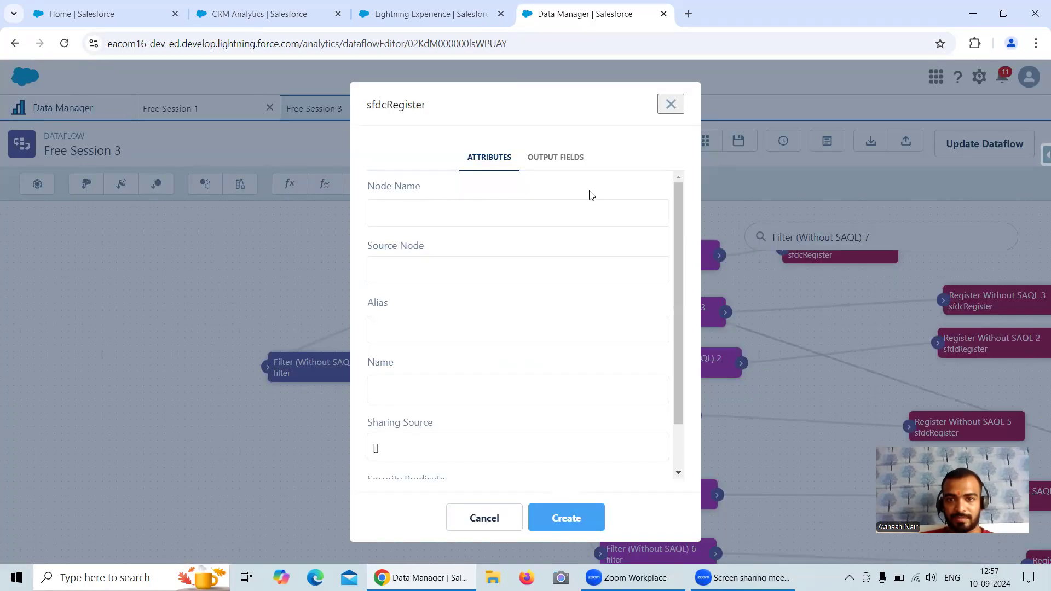
key("ctrl+v")
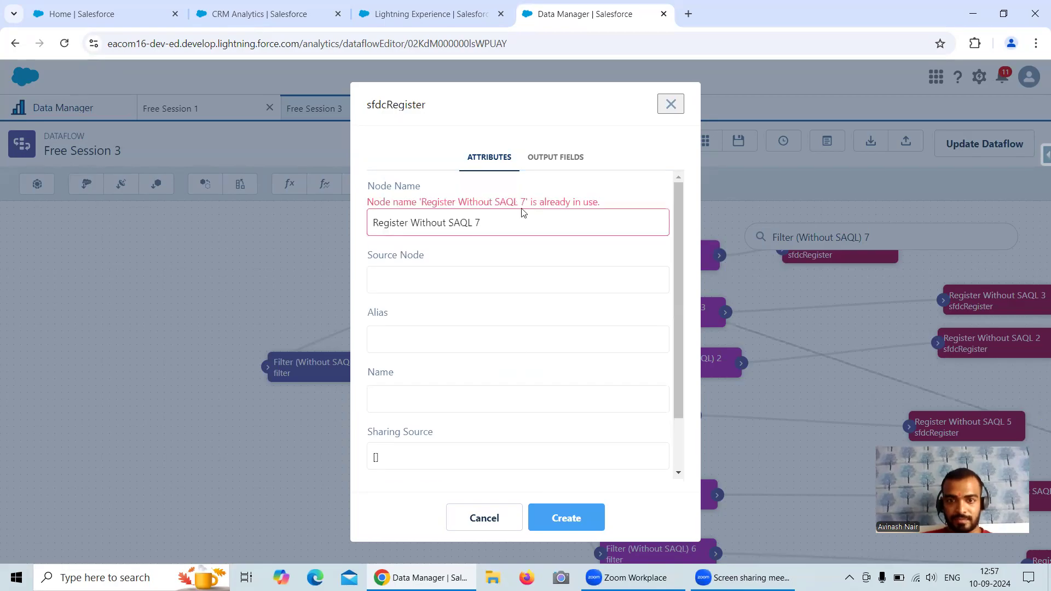
key("BackSpace")
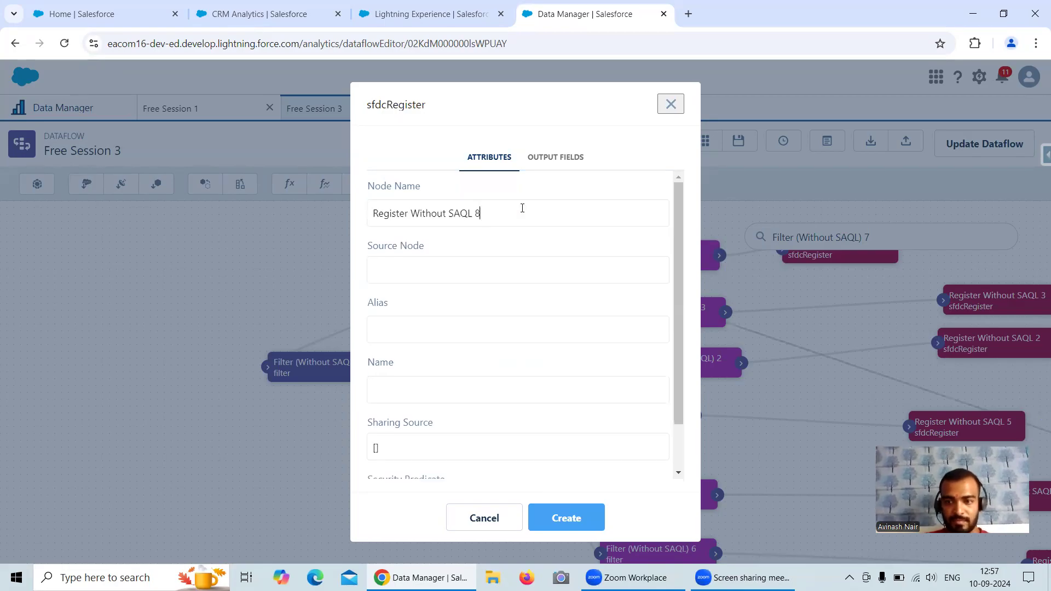
left_click(462, 269)
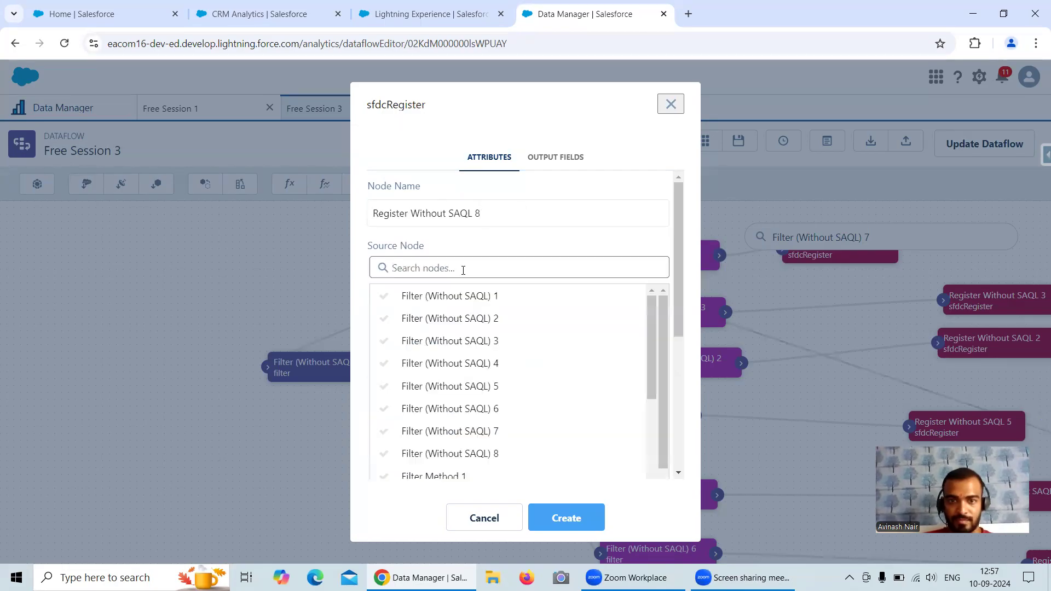
left_click(485, 454)
Step: Fill in the new register's name and its alias from the copied register name, with underscores in the alias, and create the node
key("ctrl+v")
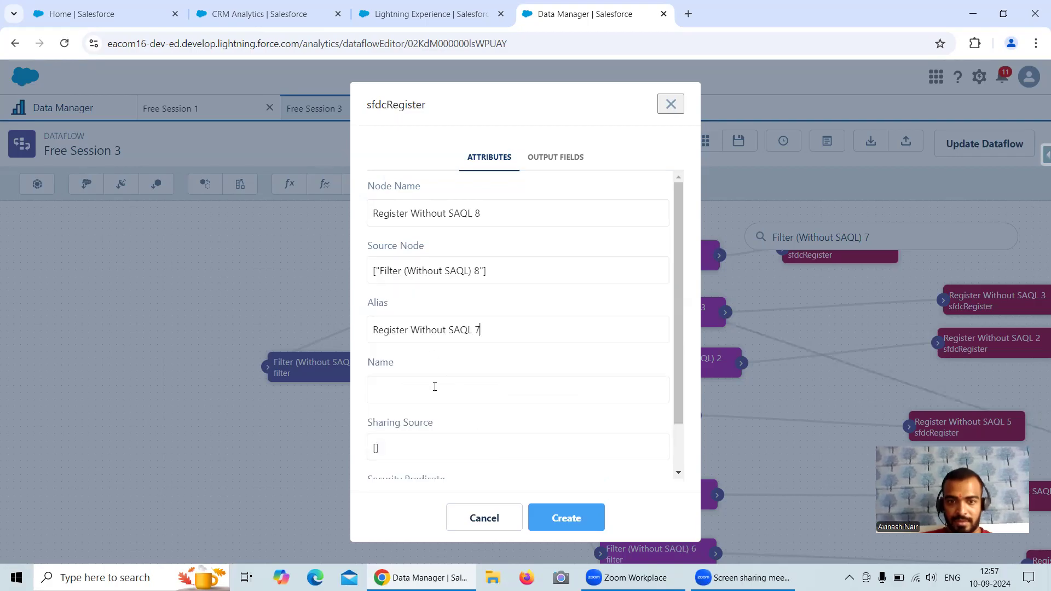
key("ctrl+v")
left_click(418, 324)
key("BackSpace")
type("_")
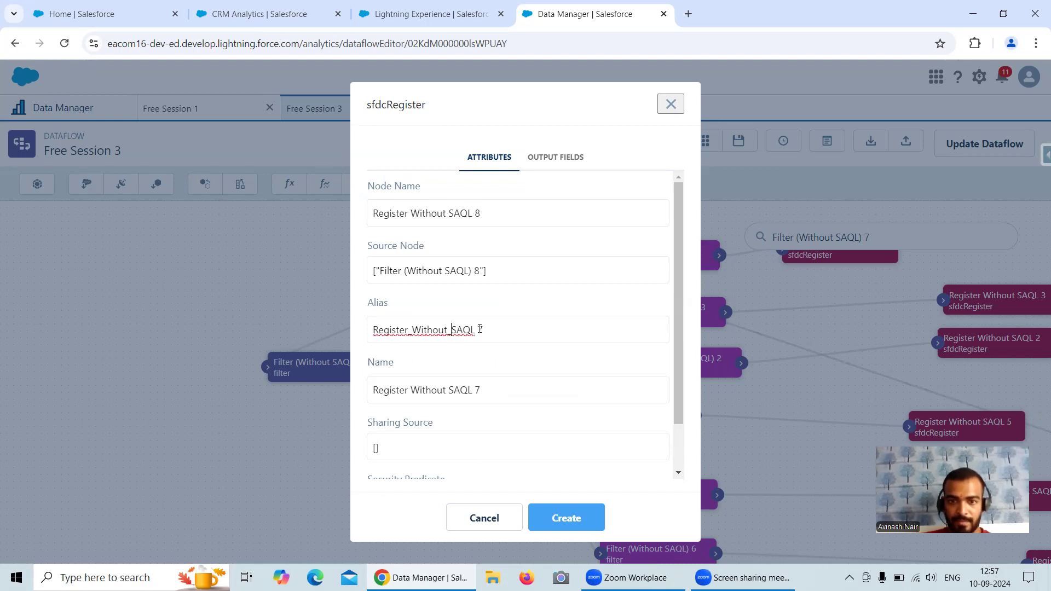
key("BackSpace")
type("_")
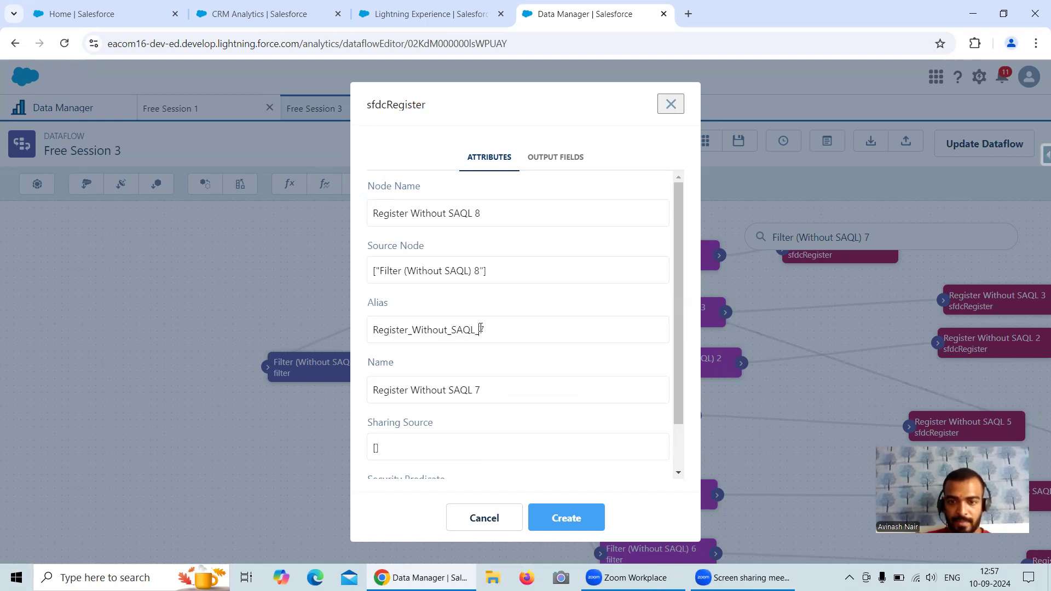
left_click(564, 517)
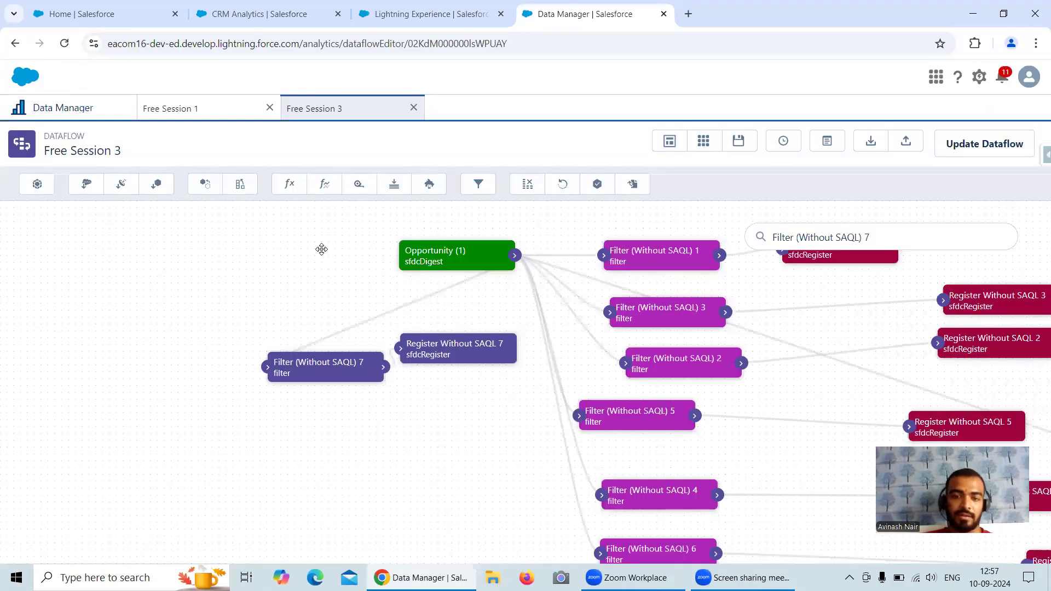
Step: Move the Register Without SAQL 7 node slightly down, below the level of Filter (Without SAQL) 7
left_click_drag(454, 358, 467, 425)
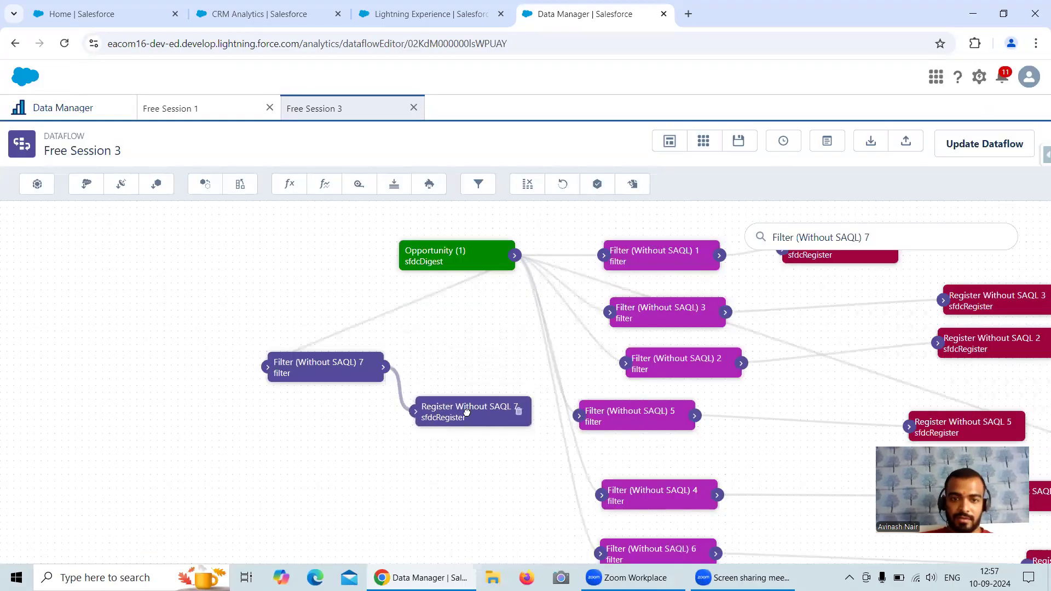
left_click_drag(792, 414, 716, 399)
left_click_drag(994, 336, 525, 255)
left_click_drag(1040, 411, 508, 257)
left_click_drag(382, 225, 767, 337)
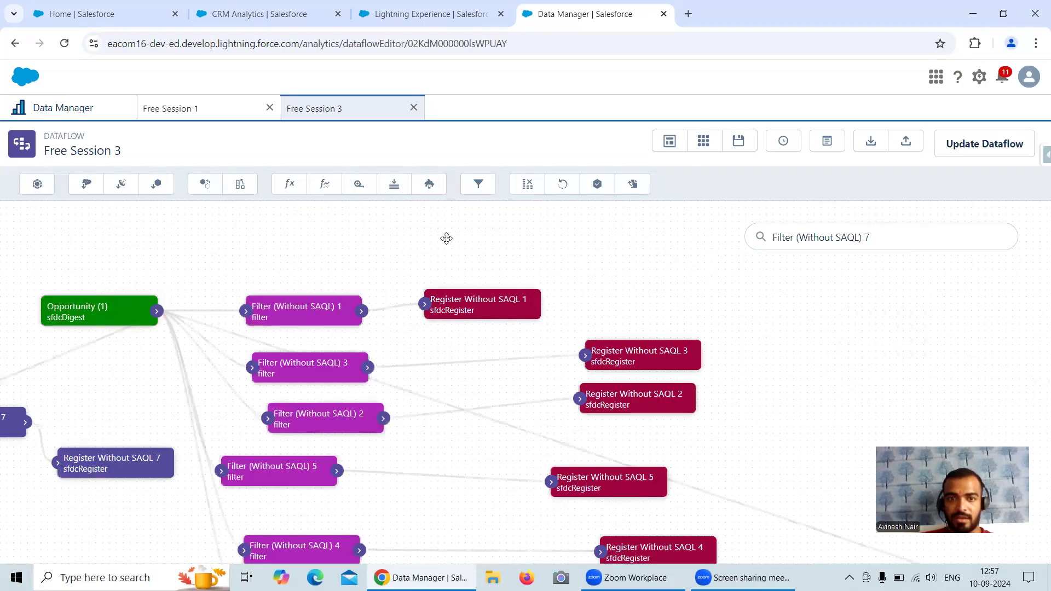
Step: Copy the node name from Filter (Without SAQL) 7 again without changing that node
left_click(478, 187)
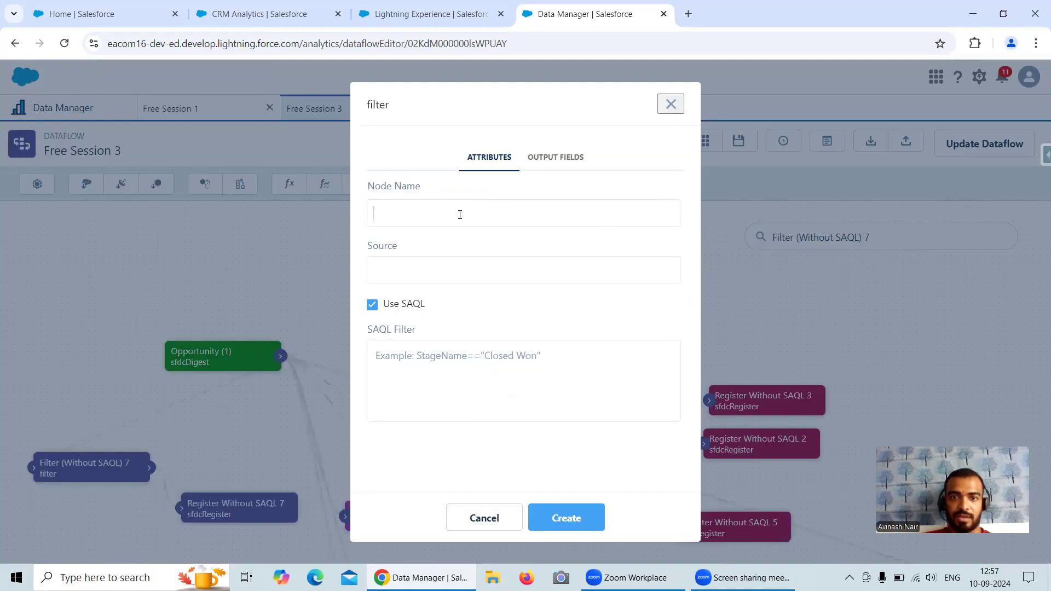
left_click(454, 518)
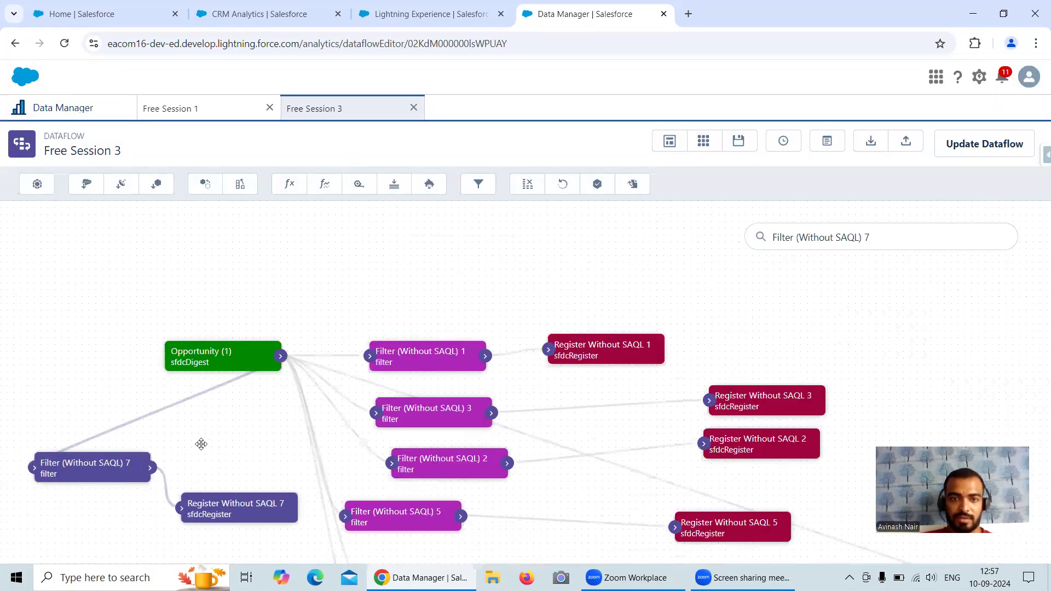
left_click(111, 463)
left_click_drag(474, 213, 362, 214)
key("ctrl+c")
left_click(481, 516)
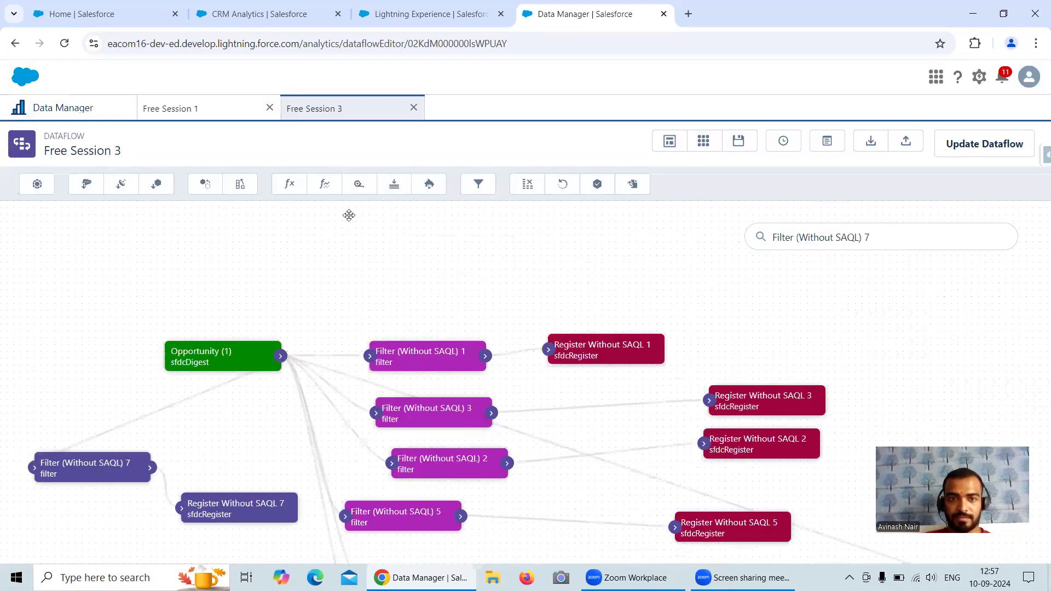
Step: Start another filter node with SAQL turned off and name it Filter (Without SAQL) 9
left_click(475, 190)
left_click(383, 301)
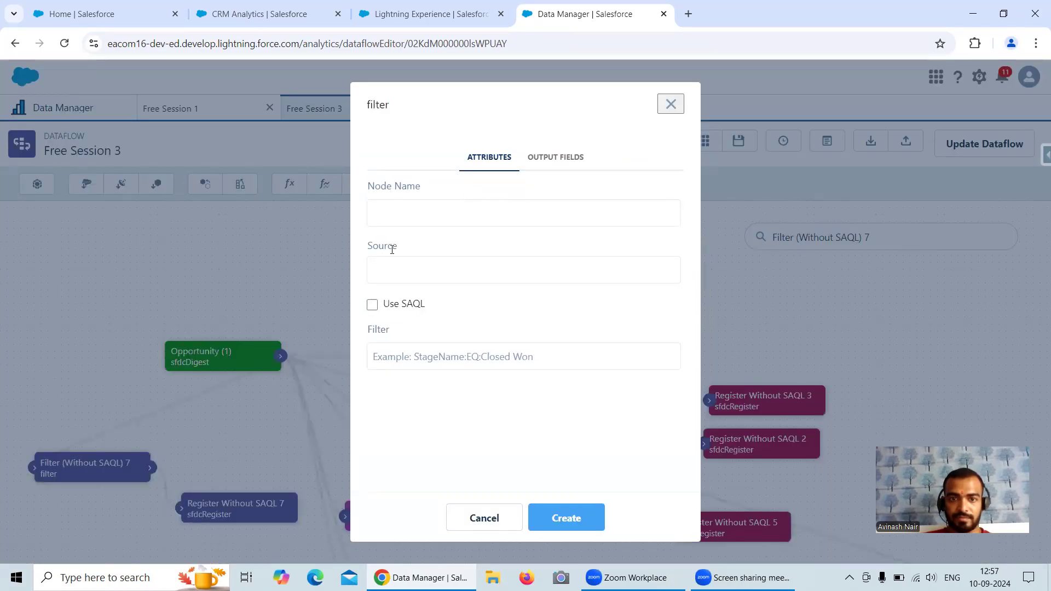
key("ctrl+v")
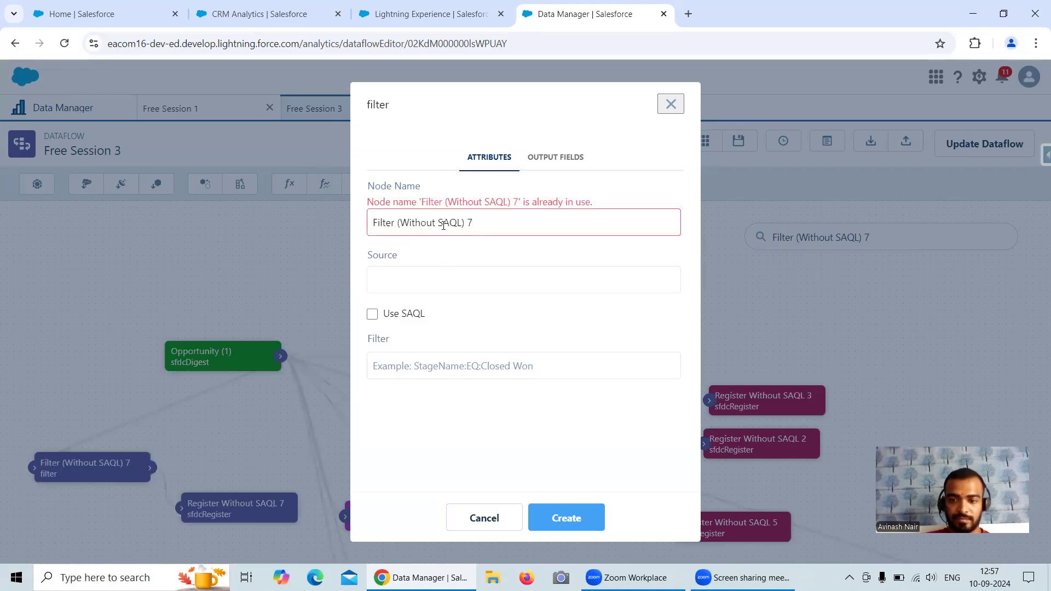
key("BackSpace")
Step: Set Opportunity (1) as the source of the Filter (Without SAQL) 9 node
left_click(439, 273)
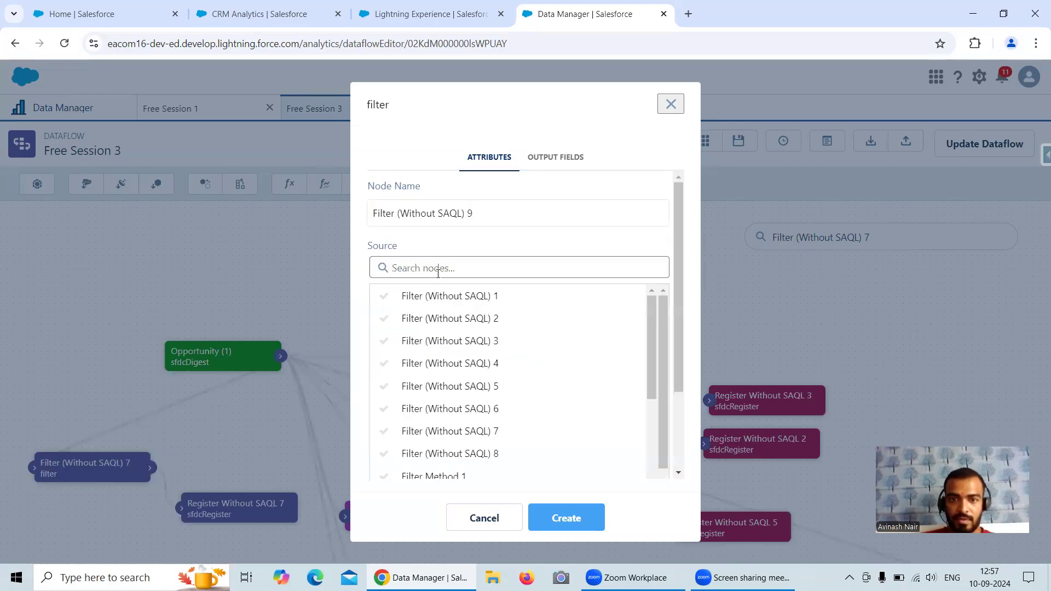
scroll(465, 359, "down", 2)
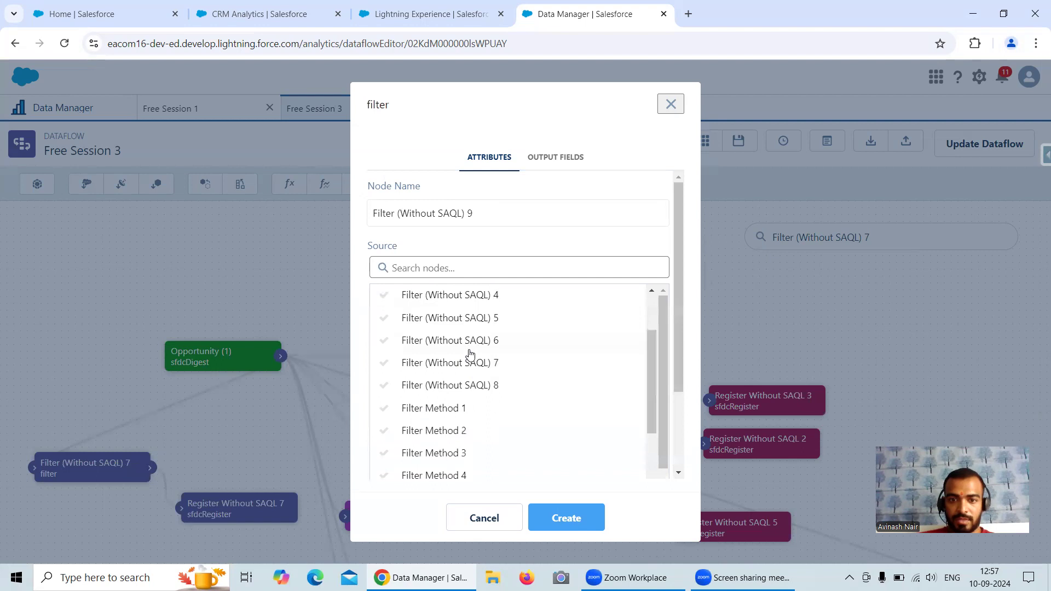
scroll(467, 356, "down", 2)
left_click(450, 262)
type("Opp")
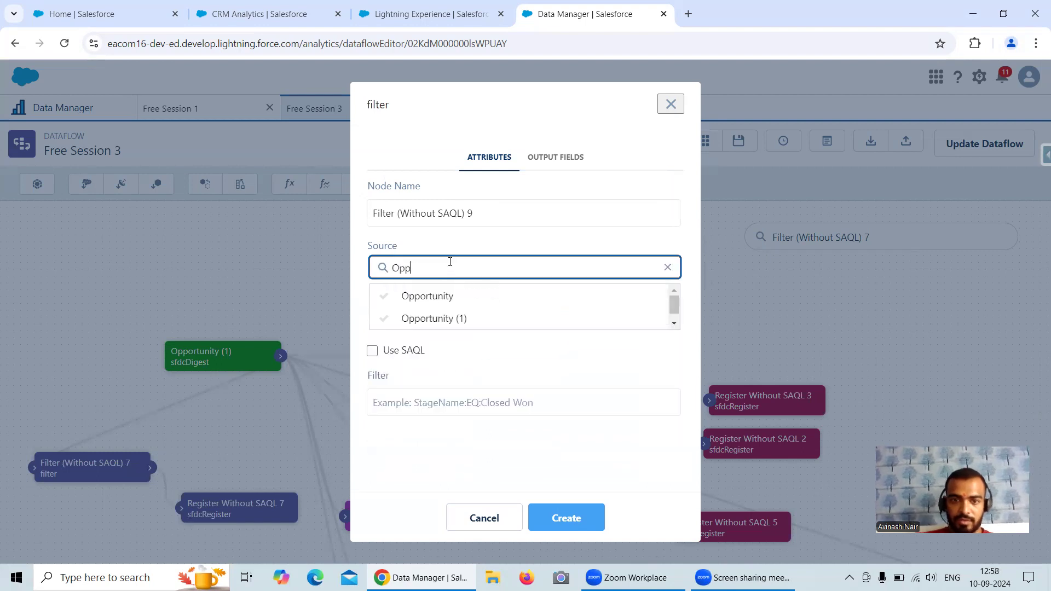
left_click(467, 318)
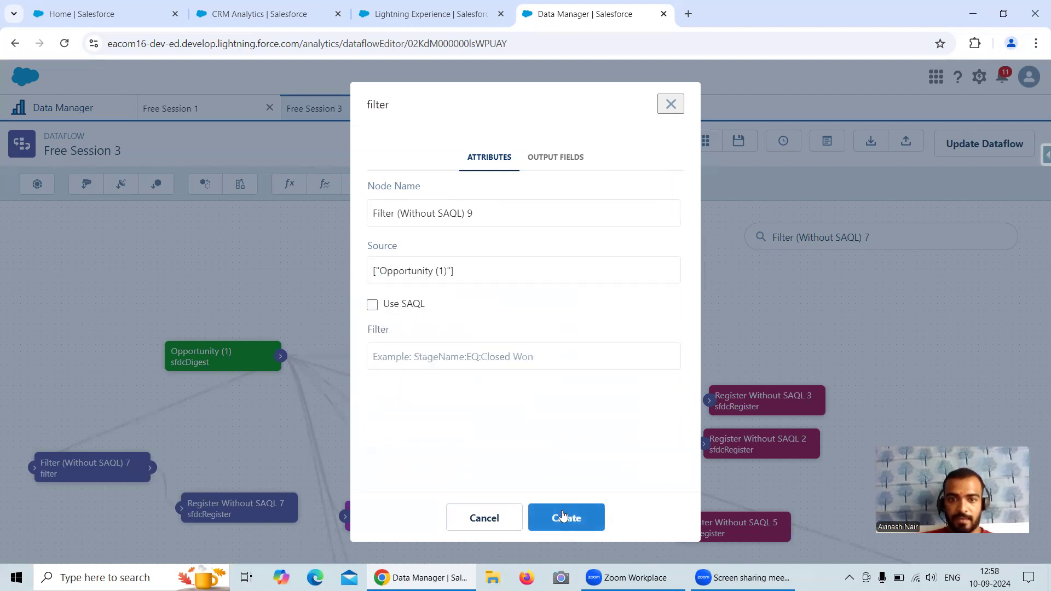
Step: Set the filter of Filter (Without SAQL) 9 to StageName:R::Needs Analysis and create the node
left_click(465, 357)
type("ST")
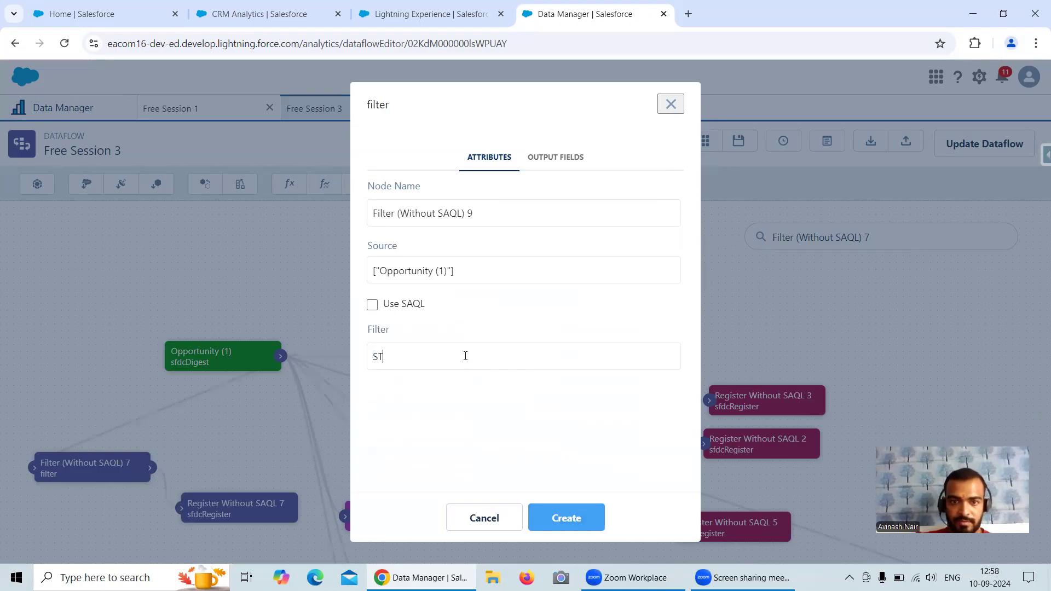
type("tageName")
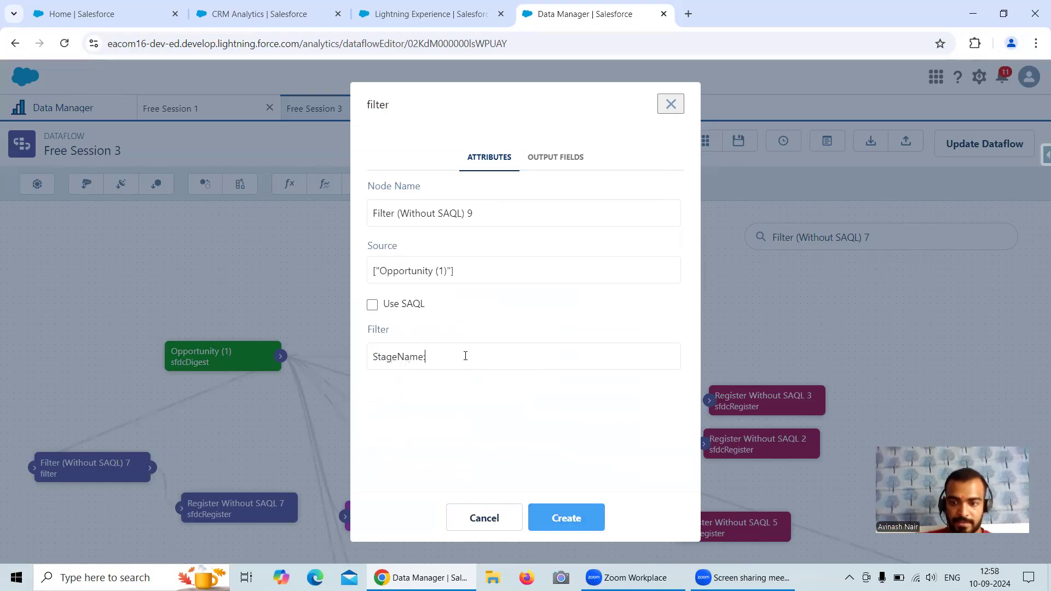
type(":R::Needs Analysis")
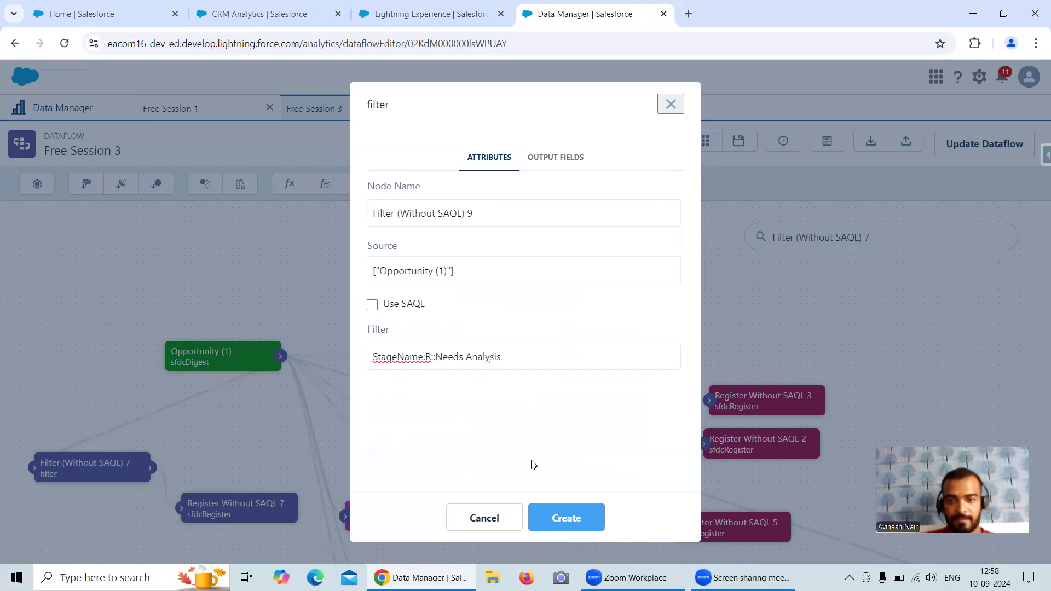
left_click(563, 516)
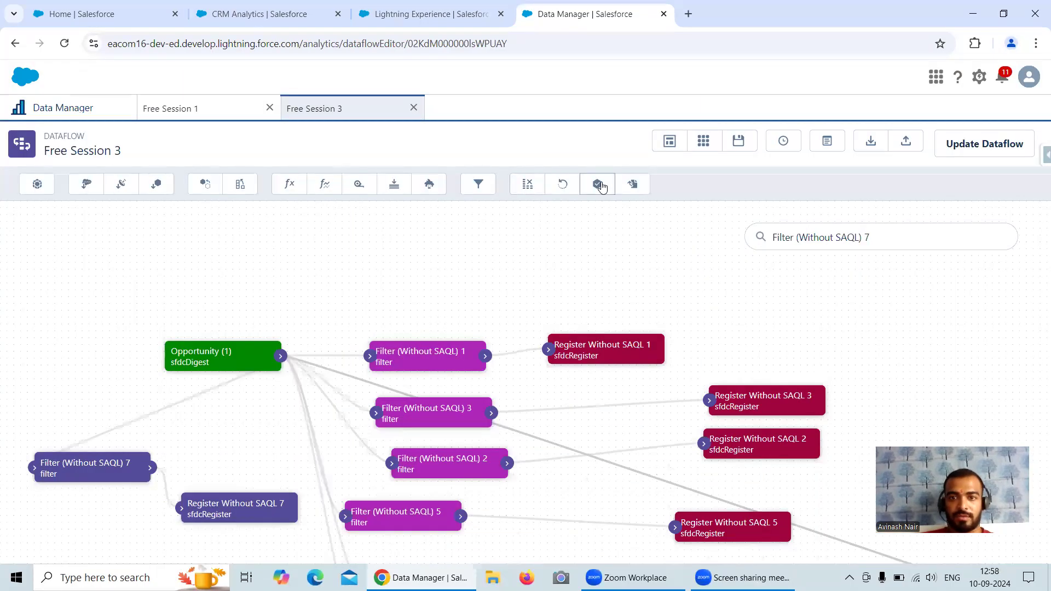
Step: Copy the node name from Register Without SAQL 1 without changing that node
left_click(602, 358)
left_click_drag(490, 207, 333, 224)
key("ctrl+c")
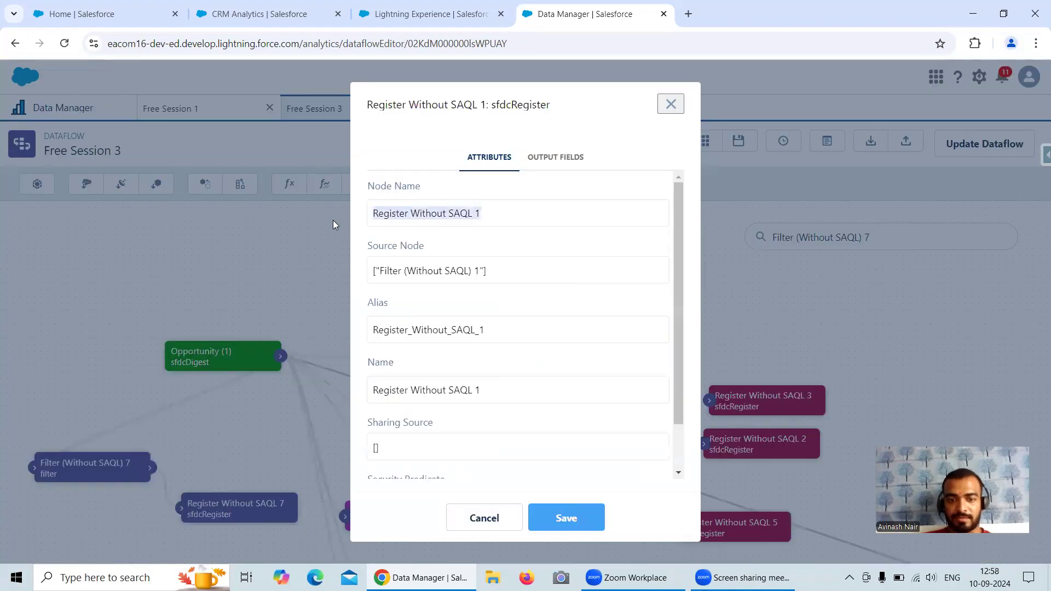
left_click(481, 518)
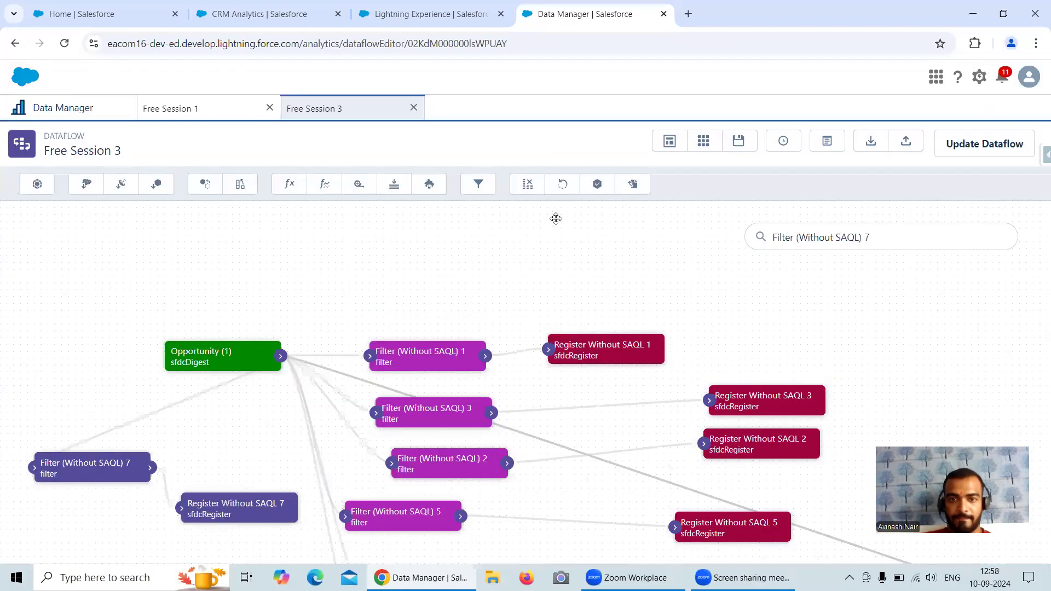
Step: Start a register node named Register Without SAQL 9 with Filter (Without SAQL) 9 as its source node
left_click(588, 189)
key("ctrl+v")
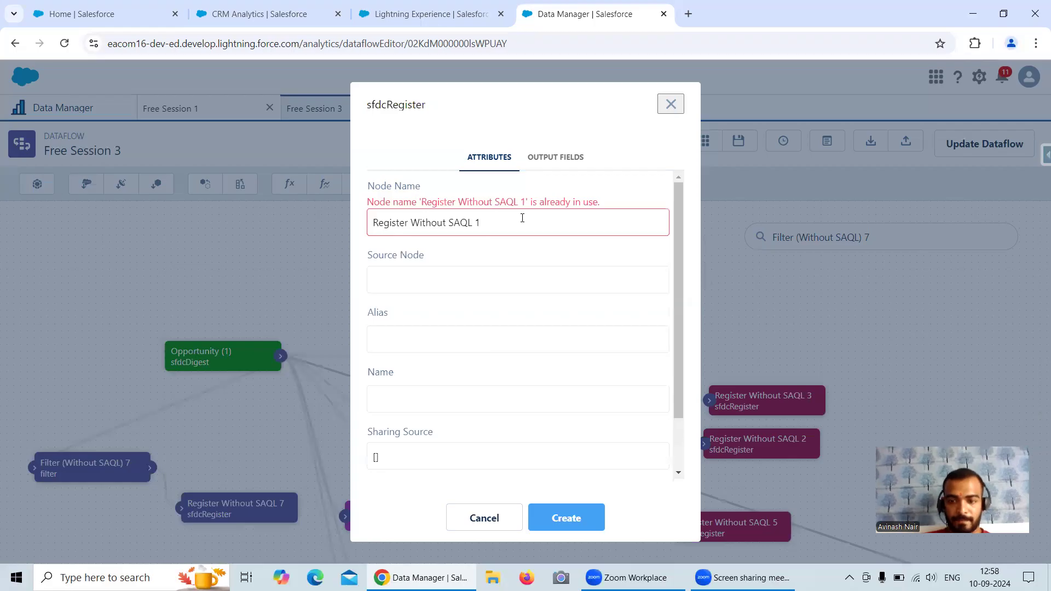
key("BackSpace")
left_click(463, 269)
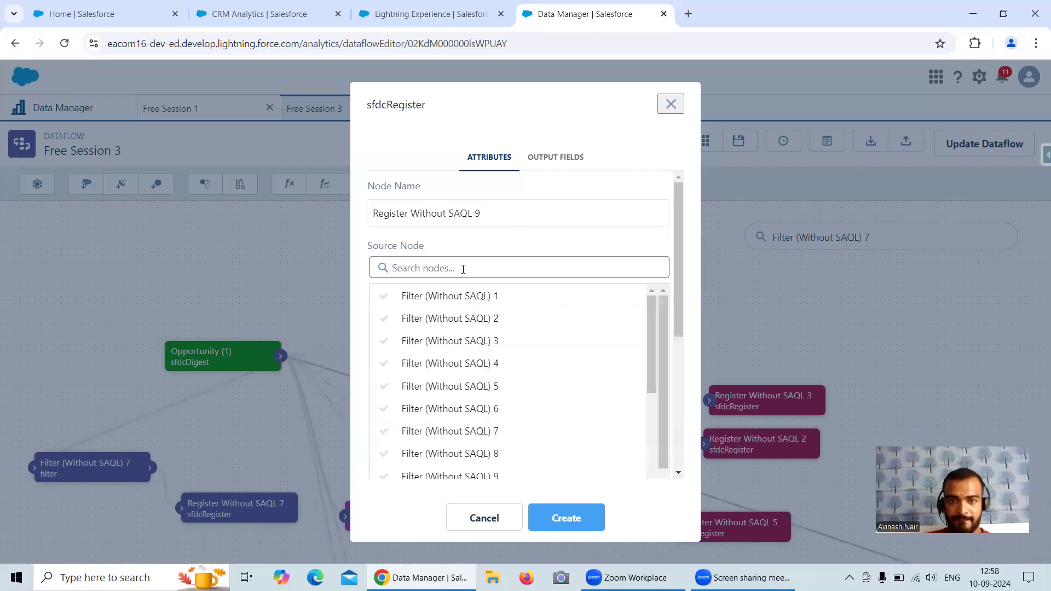
scroll(489, 438, "down", 2)
left_click(487, 407)
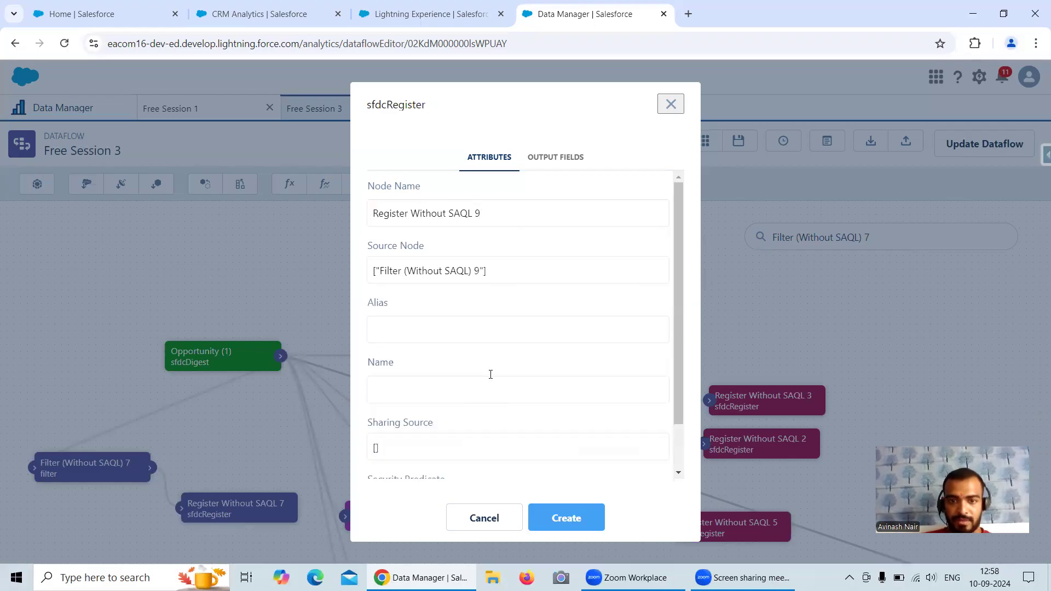
Step: Fill in the alias as Register Without SAQL 9 and reuse the copied Register Without SAQL 1 as the name
left_click(435, 327)
key("ctrl+v")
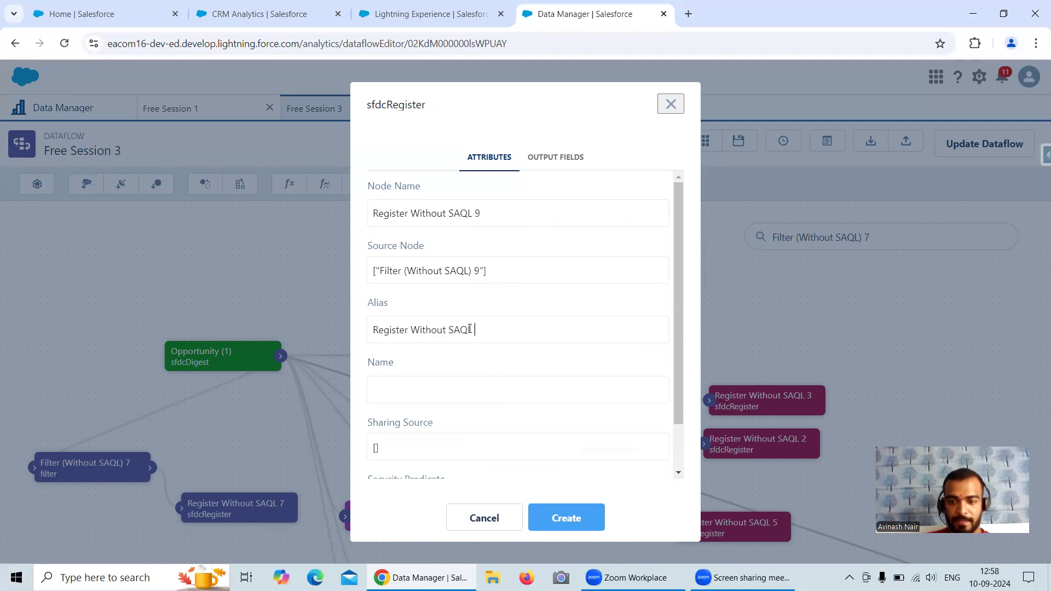
key("ctrl+v")
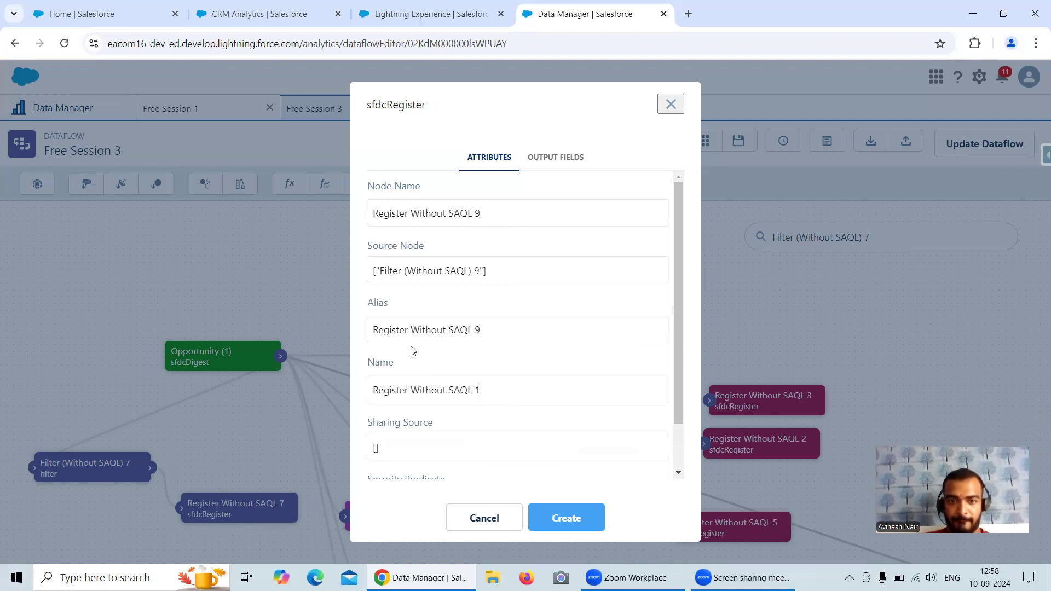
Step: Replace the spaces in the alias with underscores, giving Register_Without_SAQL_9, and create the register node
key("BackSpace")
type("_")
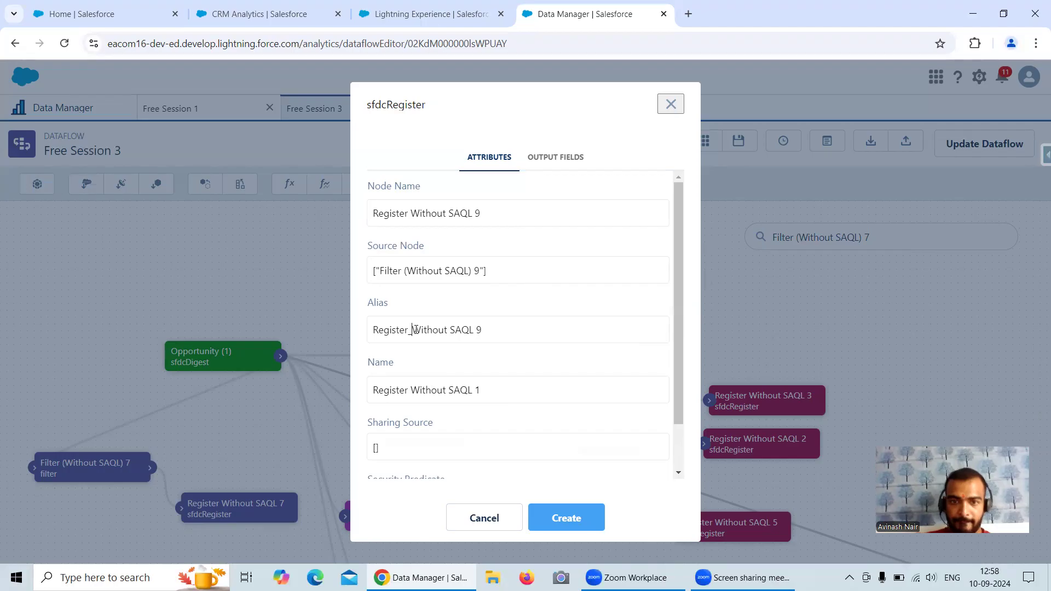
left_click(456, 331)
key("BackSpace")
type("_")
left_click(479, 329)
key("BackSpace")
type("_")
left_click(583, 518)
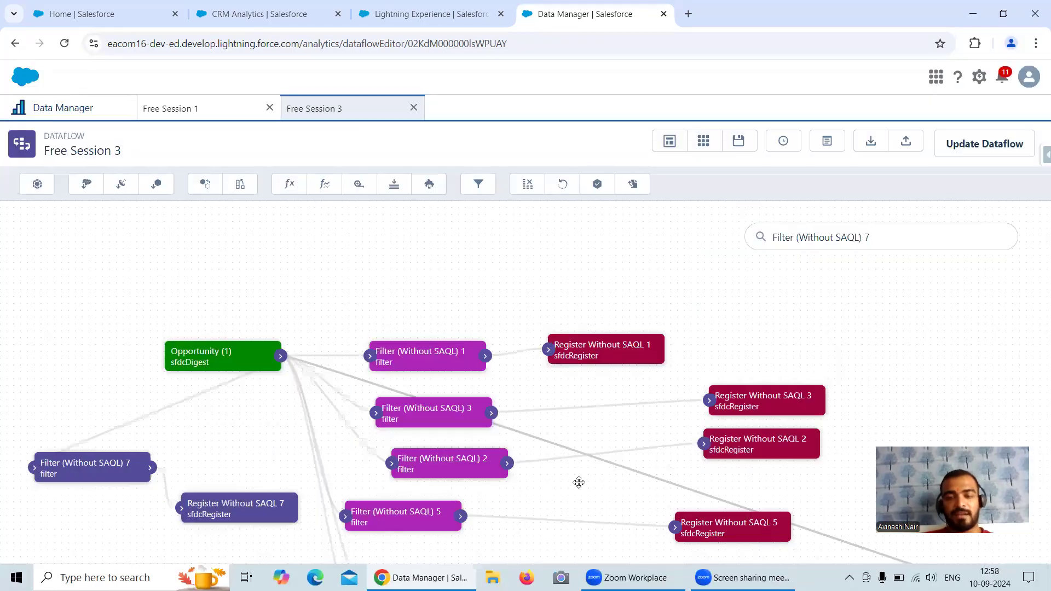
Step: Review the stage range in Filter (Without SAQL) 7 against the Stage chart in the lens, leaving the node unchanged
left_click_drag(768, 323, 331, 358)
left_click(105, 383)
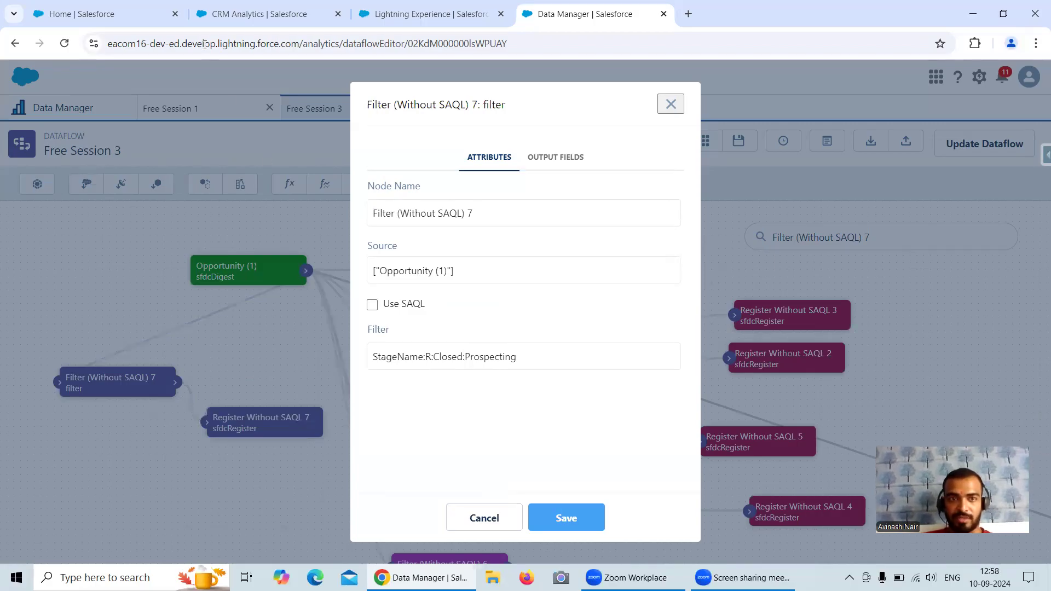
left_click(258, 14)
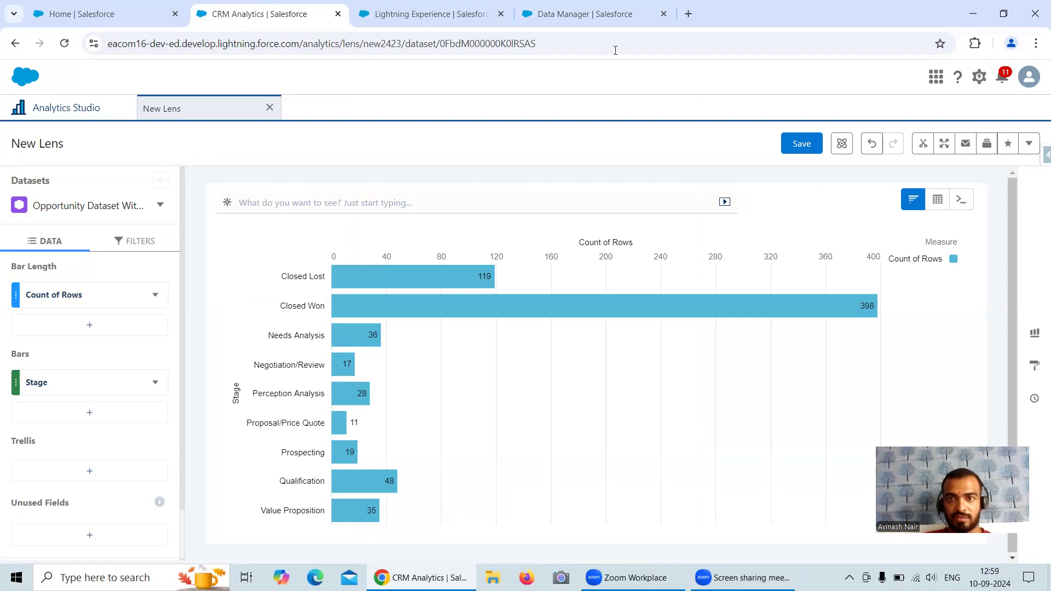
left_click(612, 19)
left_click(484, 517)
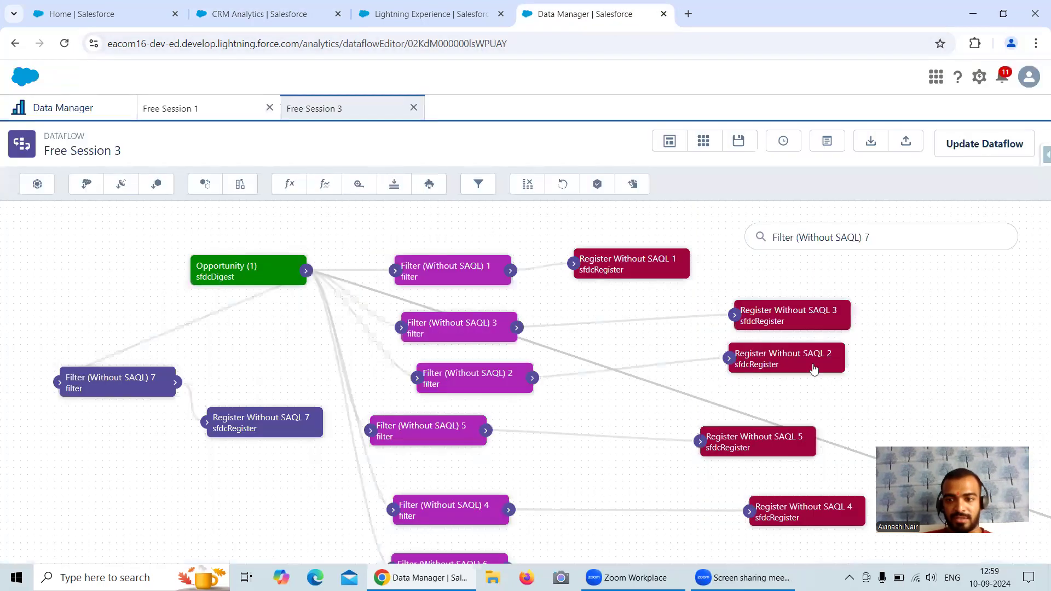
Step: Review the stage range in Filter (Without SAQL) 8 against the Stage chart, leaving the node unchanged
scroll(818, 326, "right", 10)
scroll(819, 326, "down", 4)
scroll(750, 321, "right", 7)
scroll(750, 321, "down", 3)
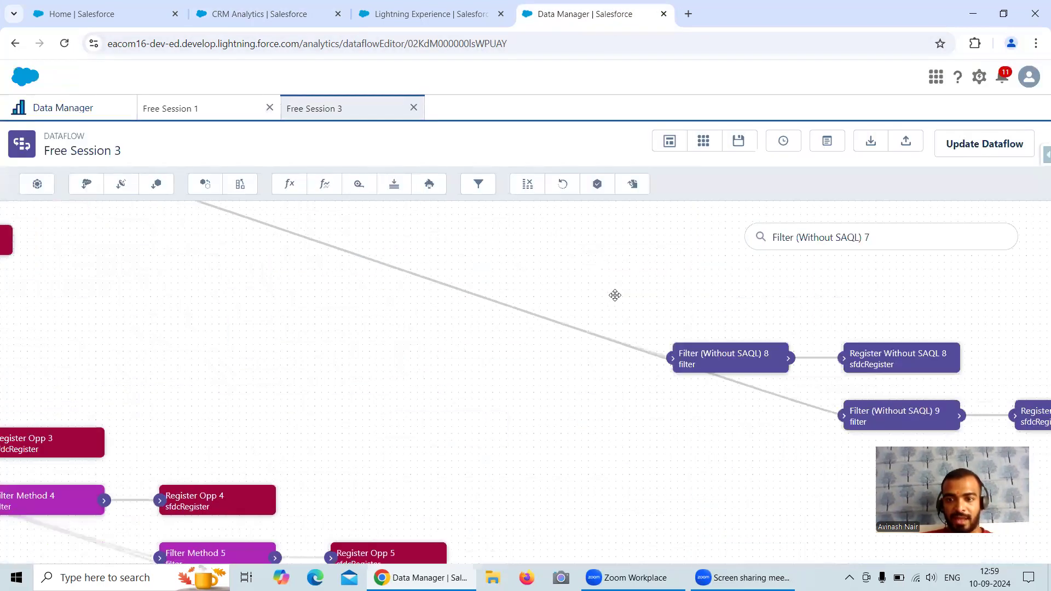
left_click(563, 300)
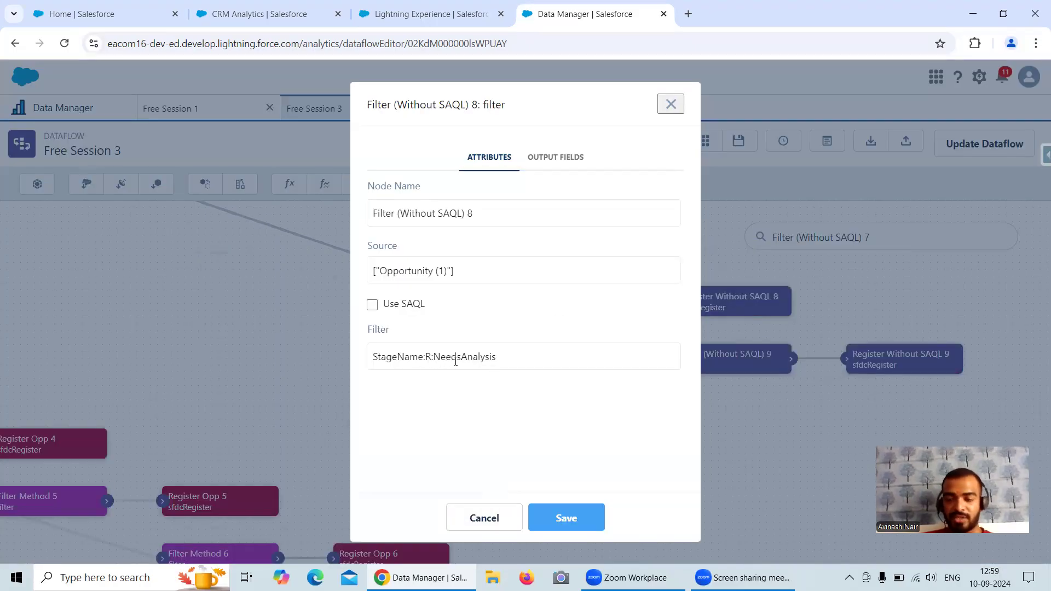
left_click(266, 19)
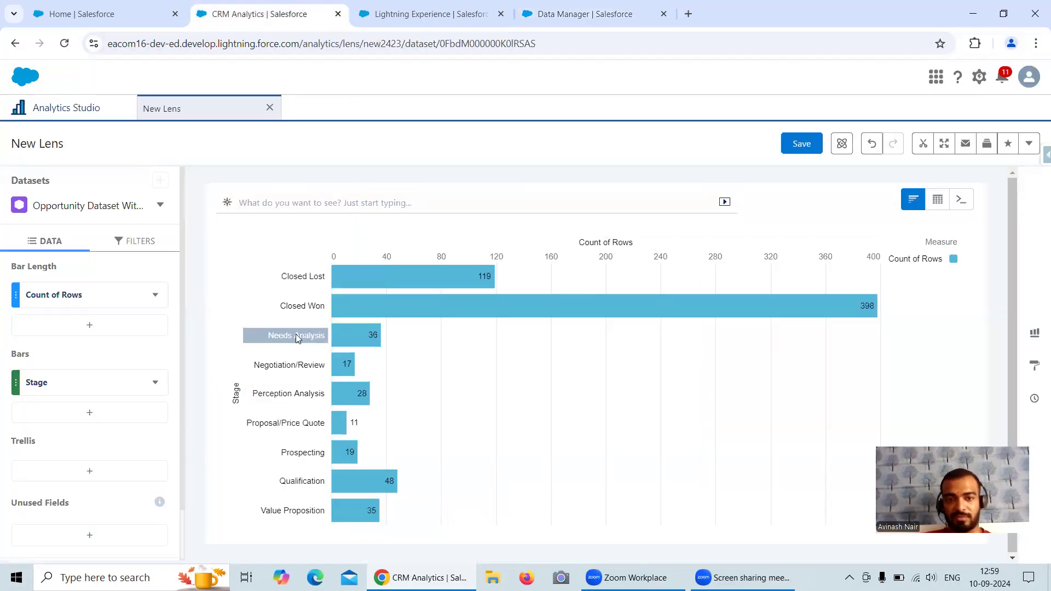
left_click(579, 17)
left_click(497, 508)
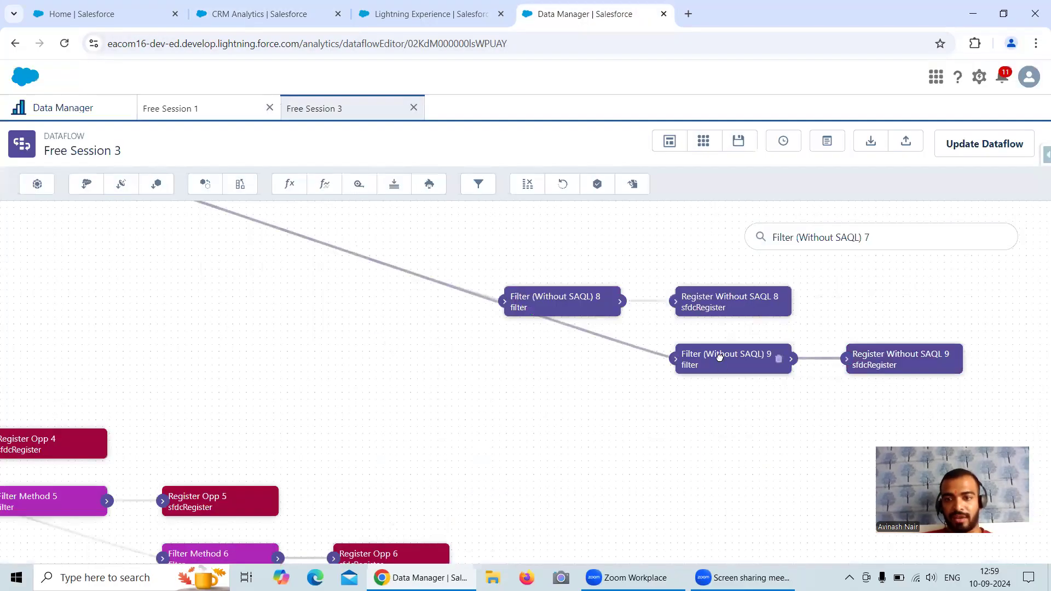
Step: Compare the Filter (Without SAQL) 9 range with the stages in the lens chart and close the node without changes
left_click(687, 356)
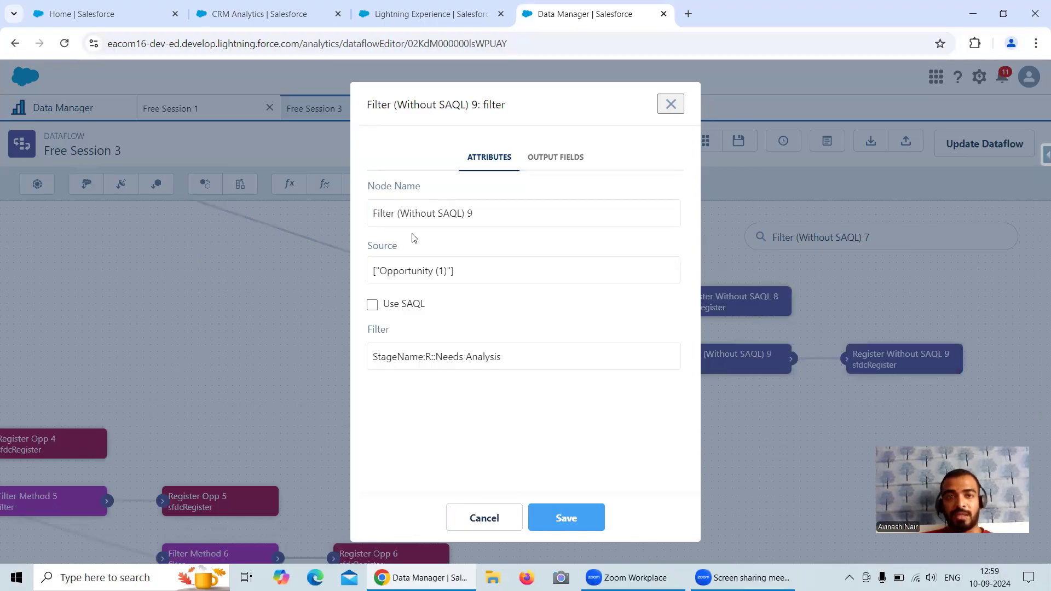
left_click(259, 14)
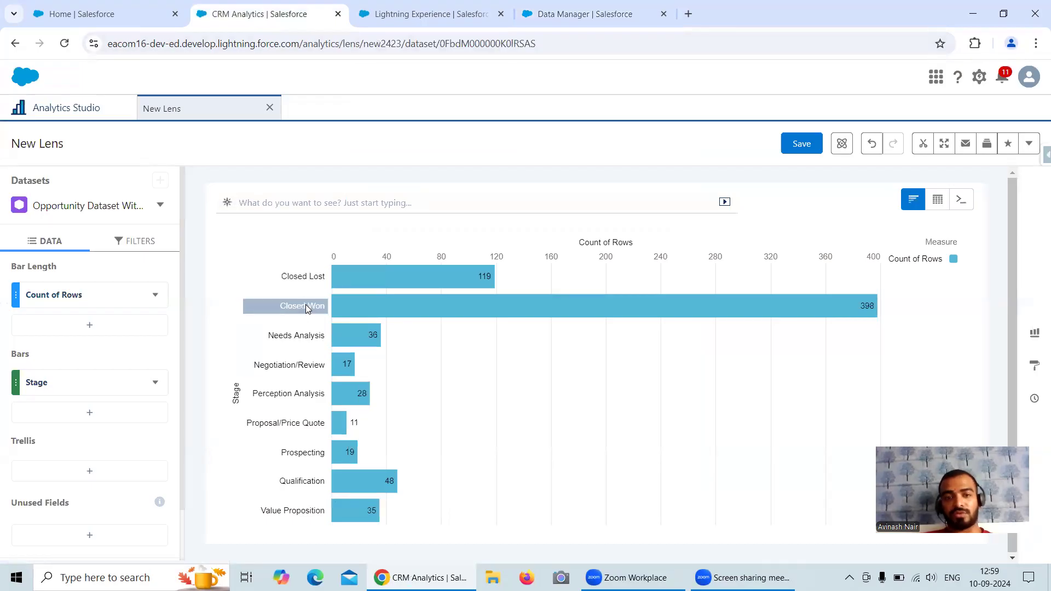
left_click(604, 19)
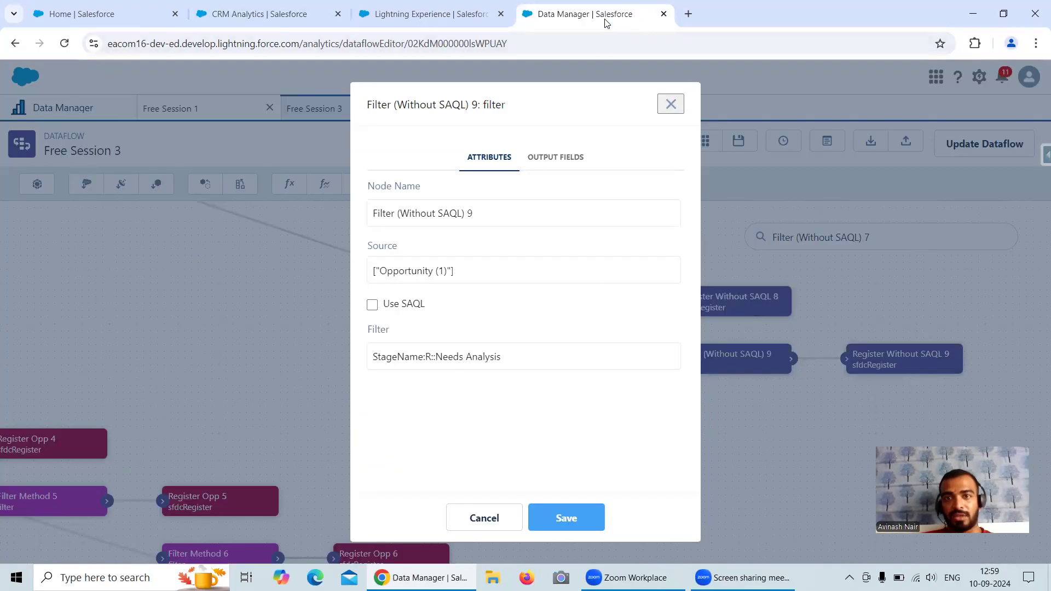
left_click(489, 516)
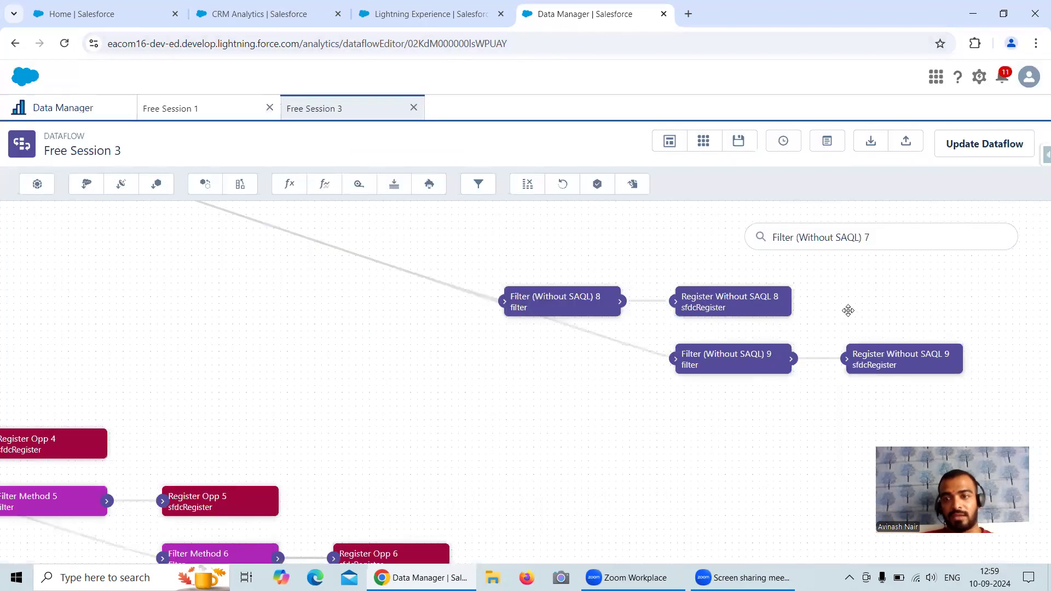
Step: Update and run the Free Session 3 dataflow, and refresh its job status in the data monitor
left_click(973, 147)
left_click(664, 371)
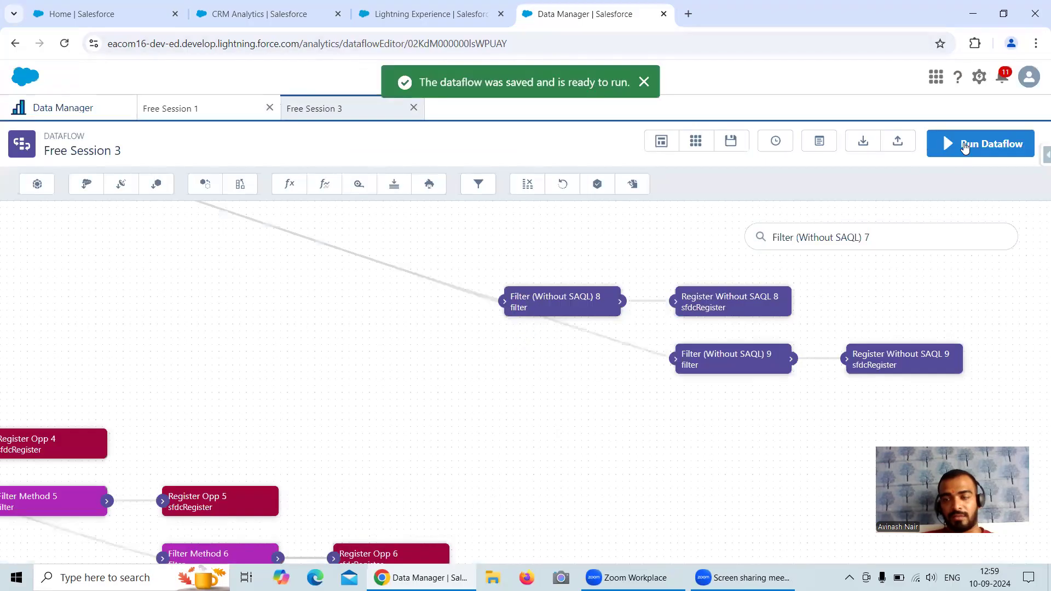
left_click(966, 145)
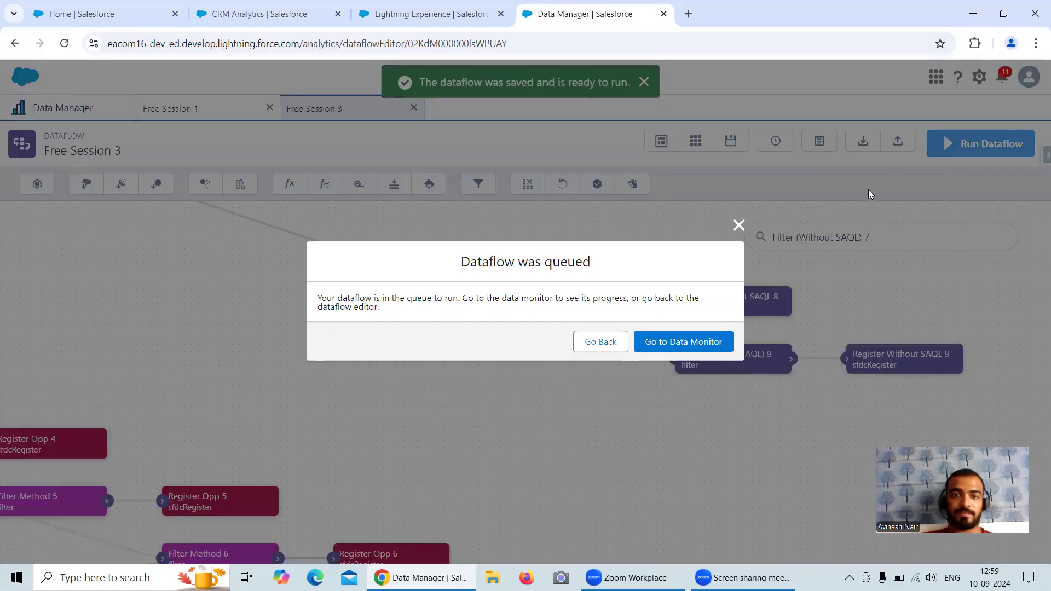
left_click(698, 339)
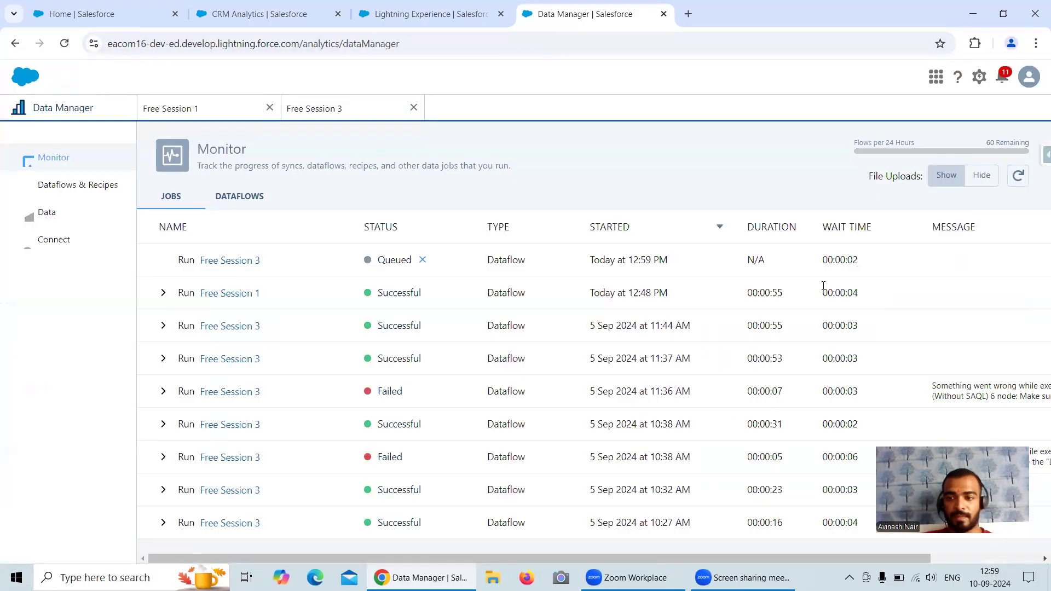
left_click(1019, 177)
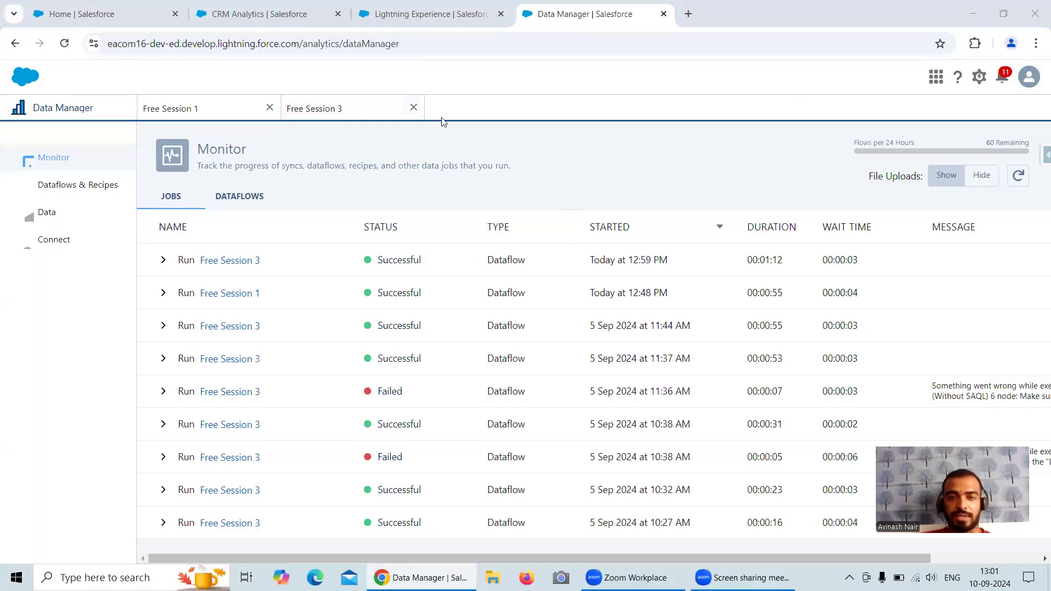
Step: Reload the unfiltered opportunity dataset lens in Analytics Studio and group its bars by Stage
left_click(270, 17)
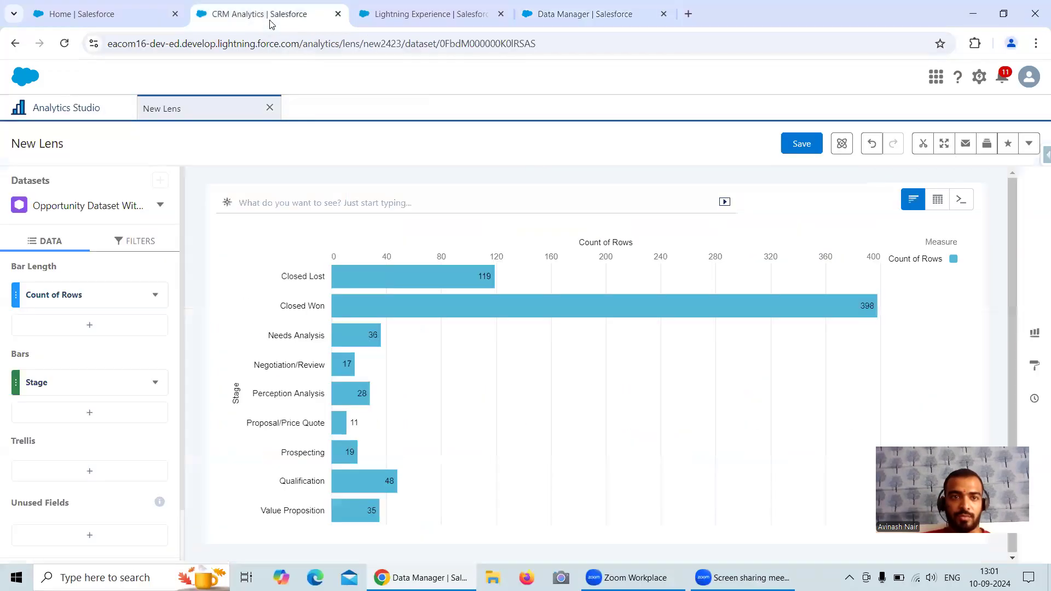
left_click(63, 43)
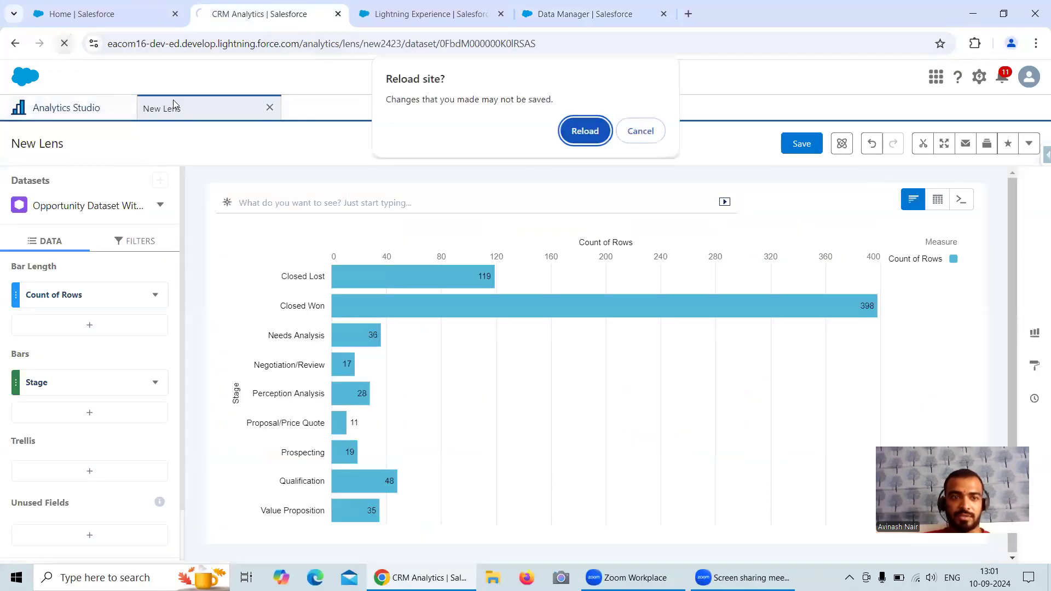
left_click(596, 123)
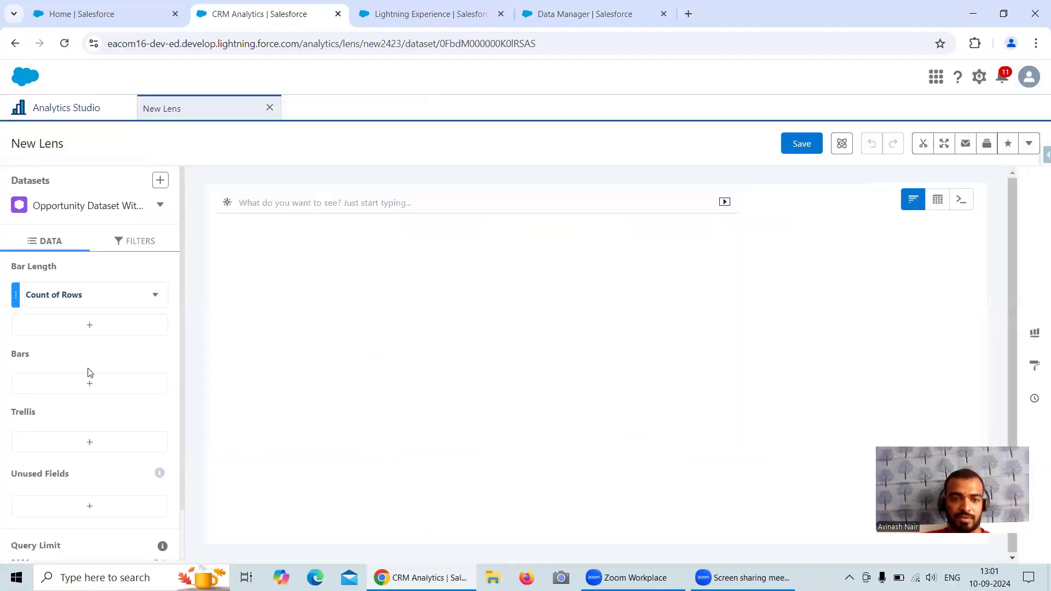
left_click(89, 384)
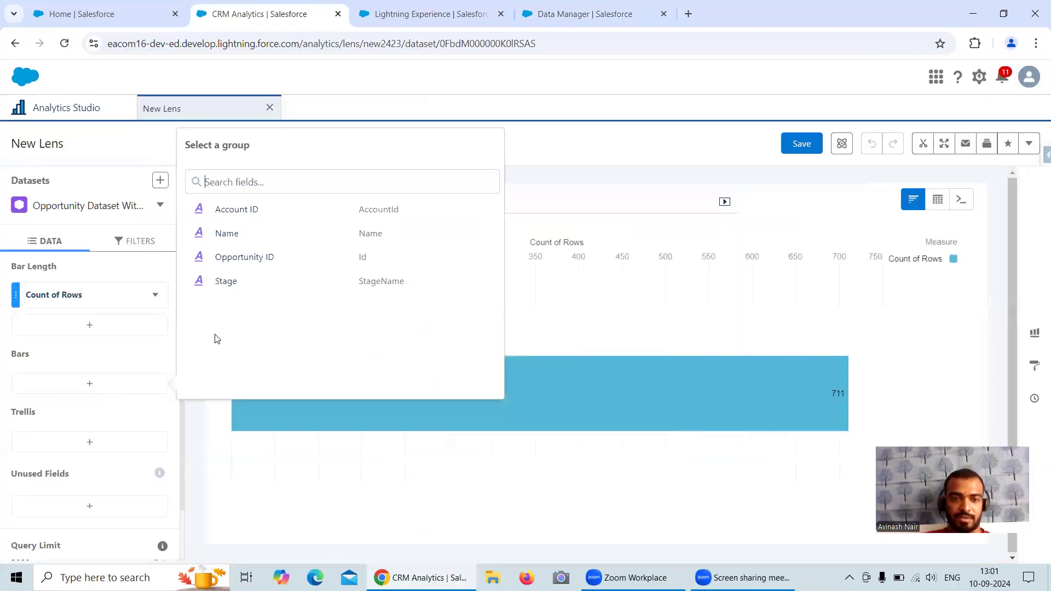
left_click(243, 287)
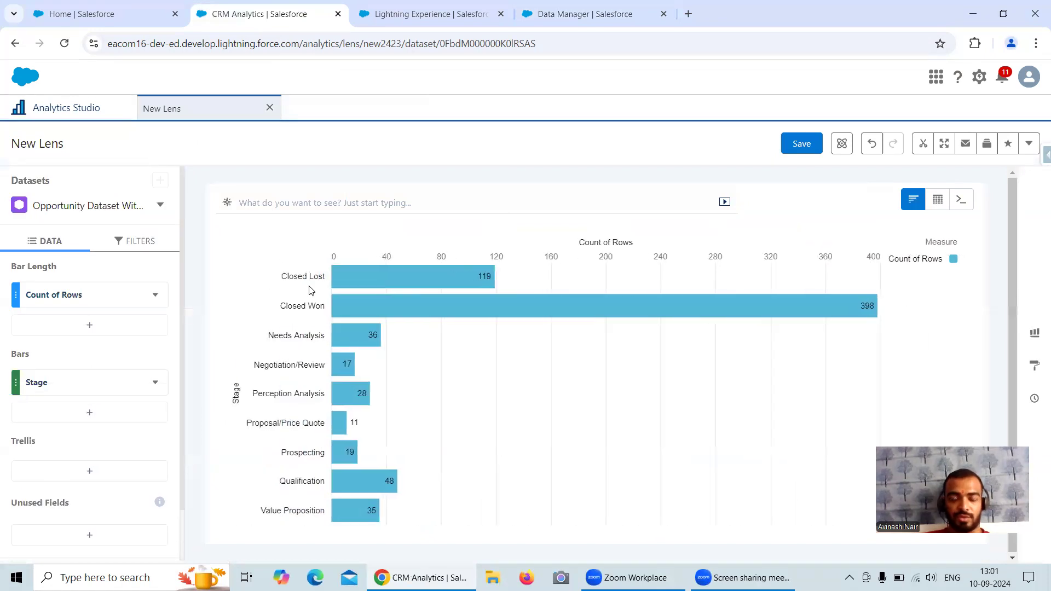
Step: Open the Register Without SAQL 7 dataset as a new lens from the Analytics Studio dataset list, and return to the list
left_click(88, 108)
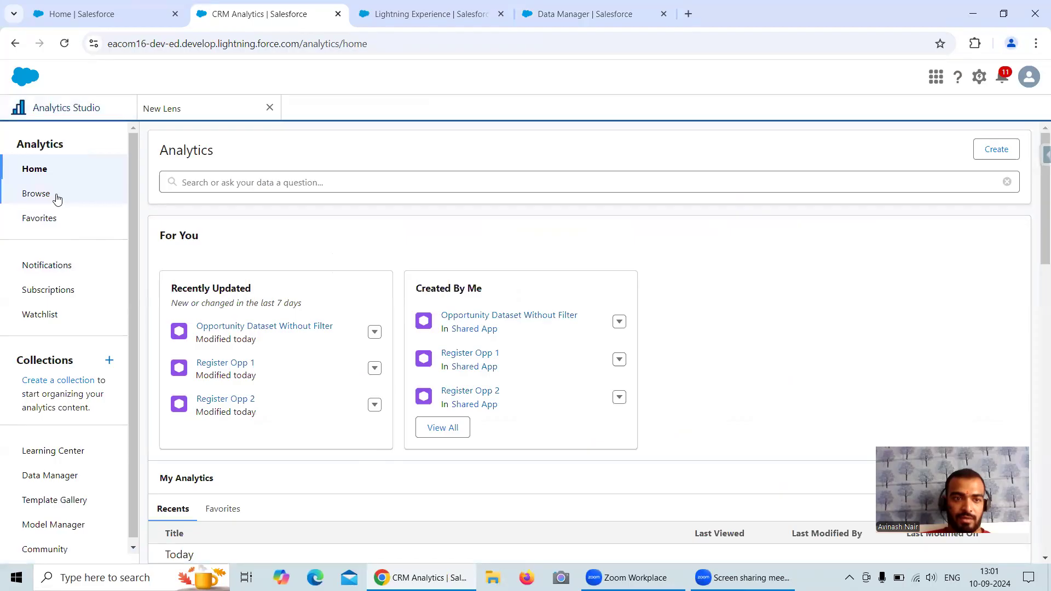
left_click(83, 205)
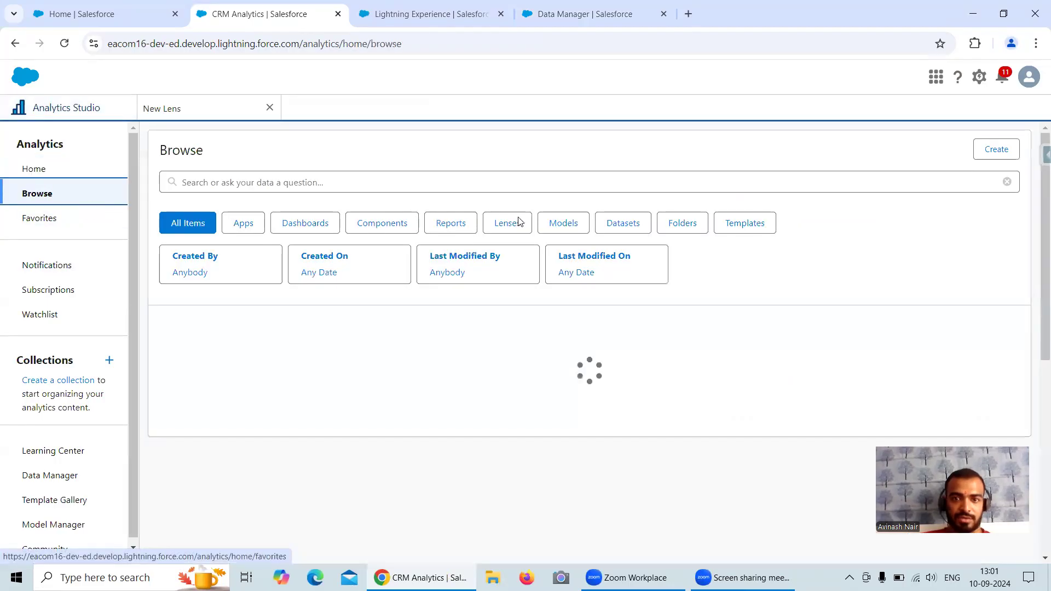
left_click(624, 228)
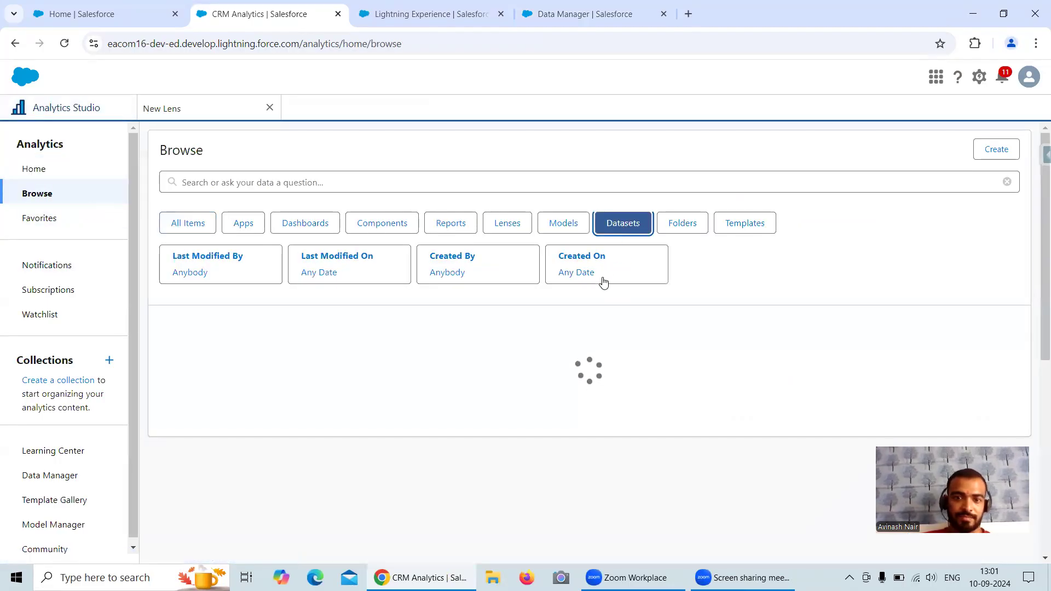
scroll(495, 377, "down", 4)
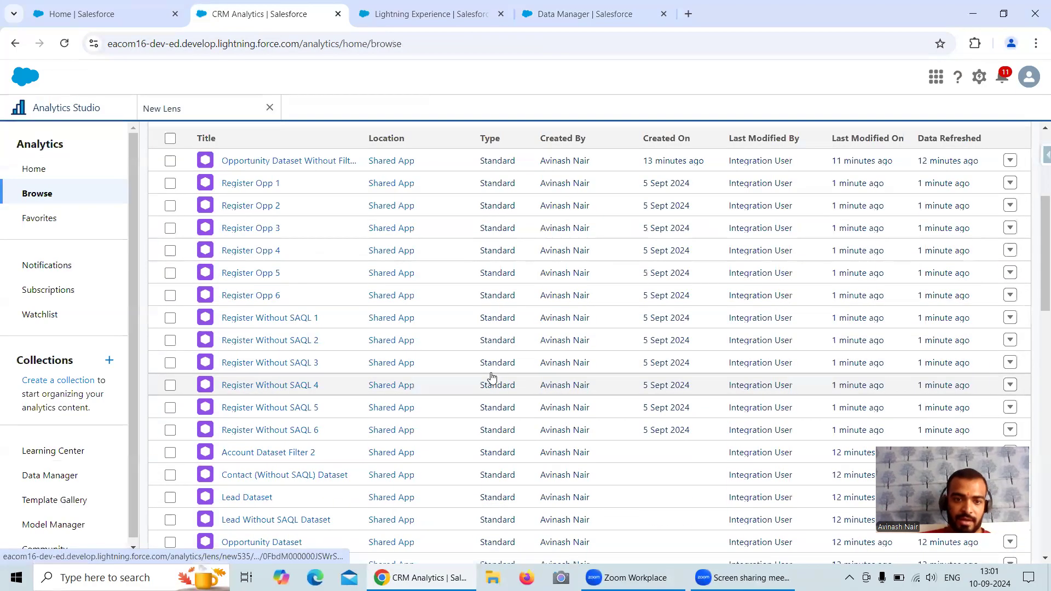
scroll(491, 374, "down", 4)
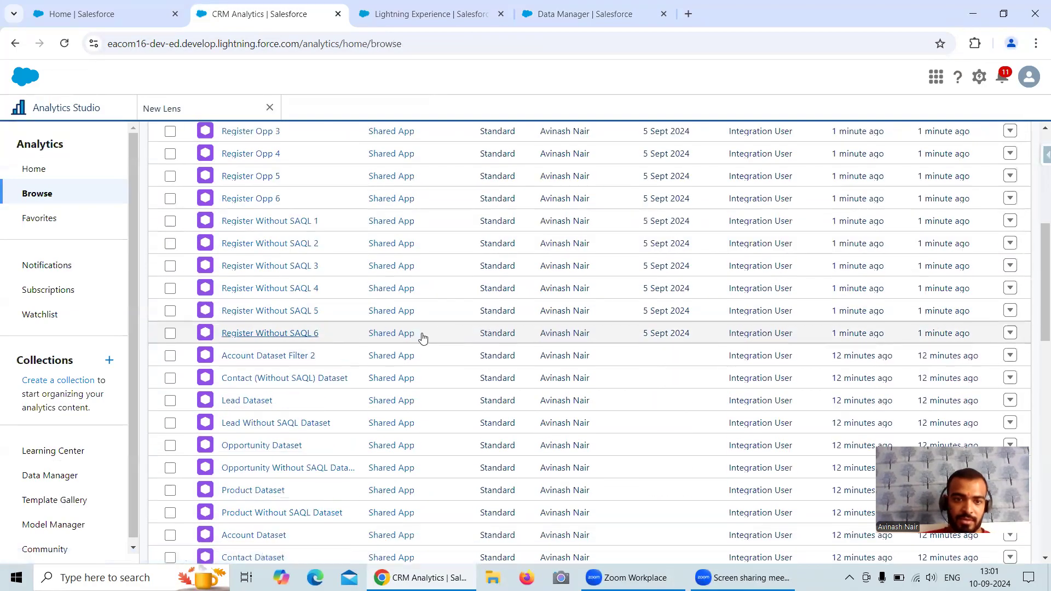
scroll(425, 338, "down", 9)
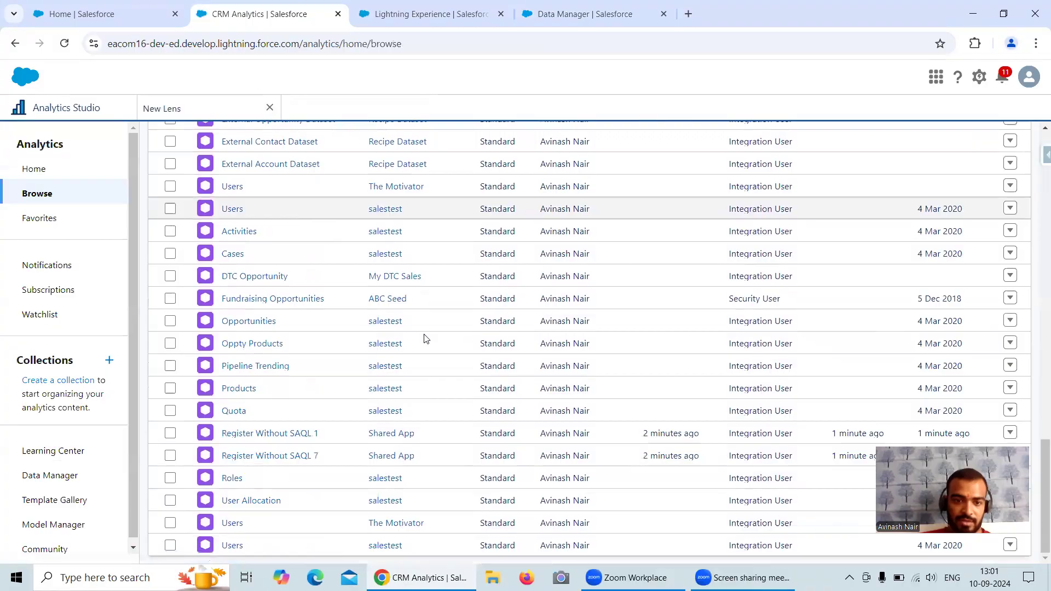
left_click(282, 455)
left_click(66, 108)
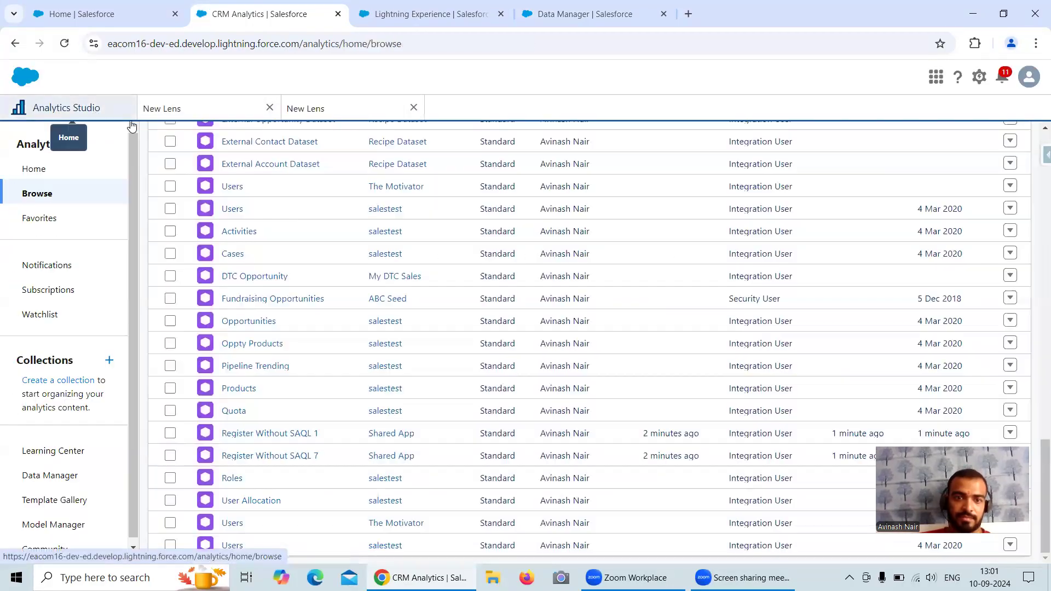
Step: Look through the whole dataset list for the Register Without SAQL 8 and Register Without SAQL 9 datasets
scroll(352, 465, "up", 5)
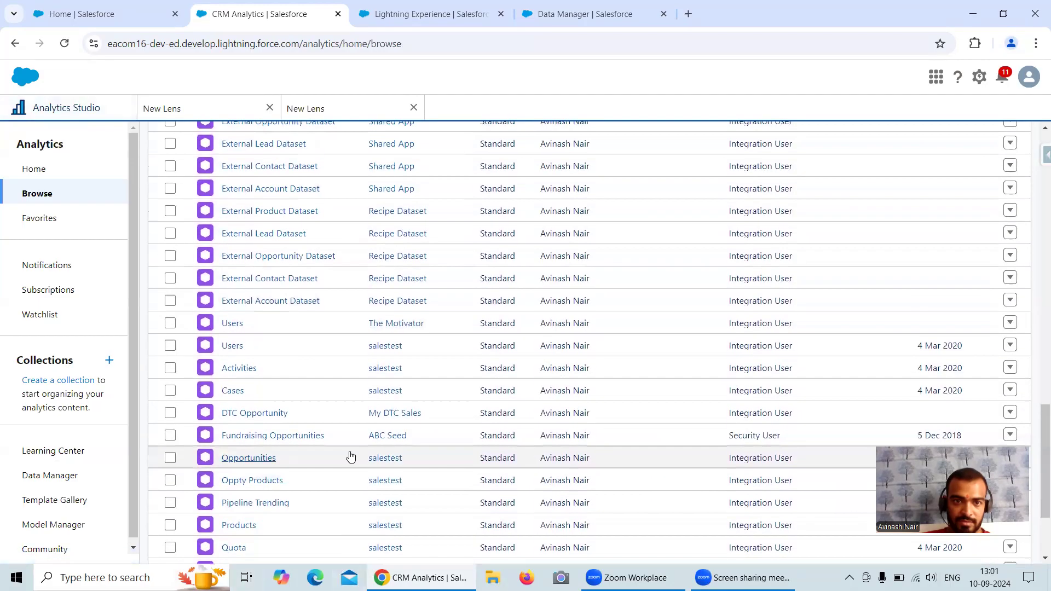
scroll(351, 450, "up", 3)
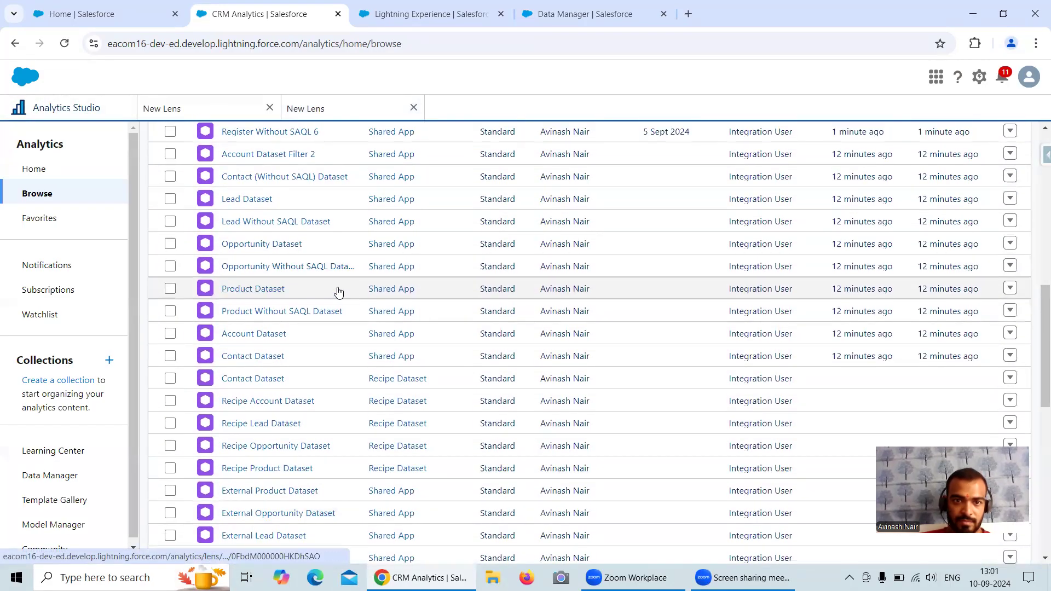
scroll(340, 291, "up", 1)
scroll(336, 291, "up", 3)
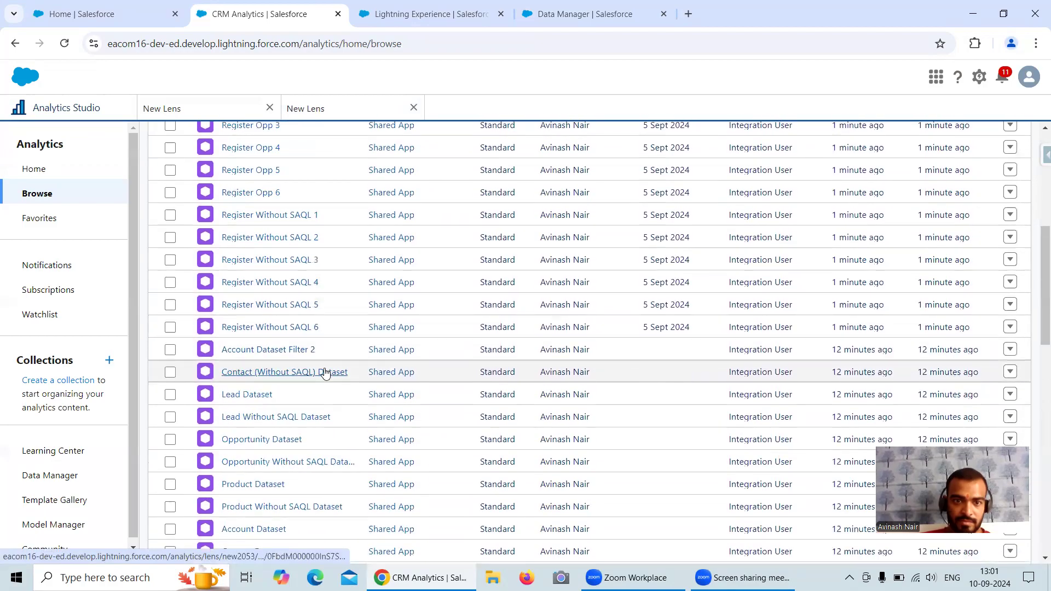
scroll(331, 361, "up", 5)
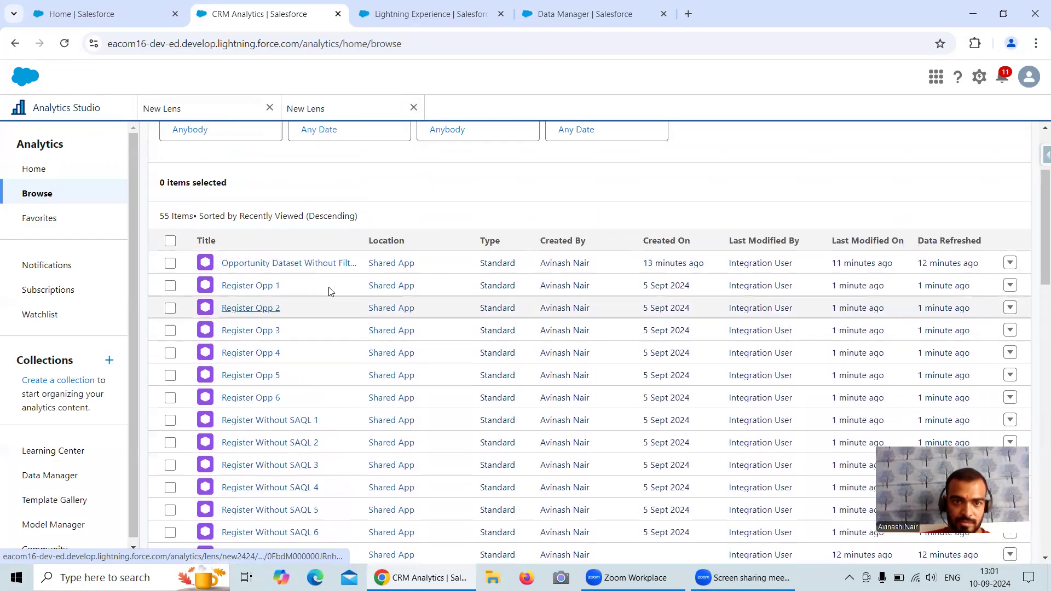
scroll(352, 317, "down", 9)
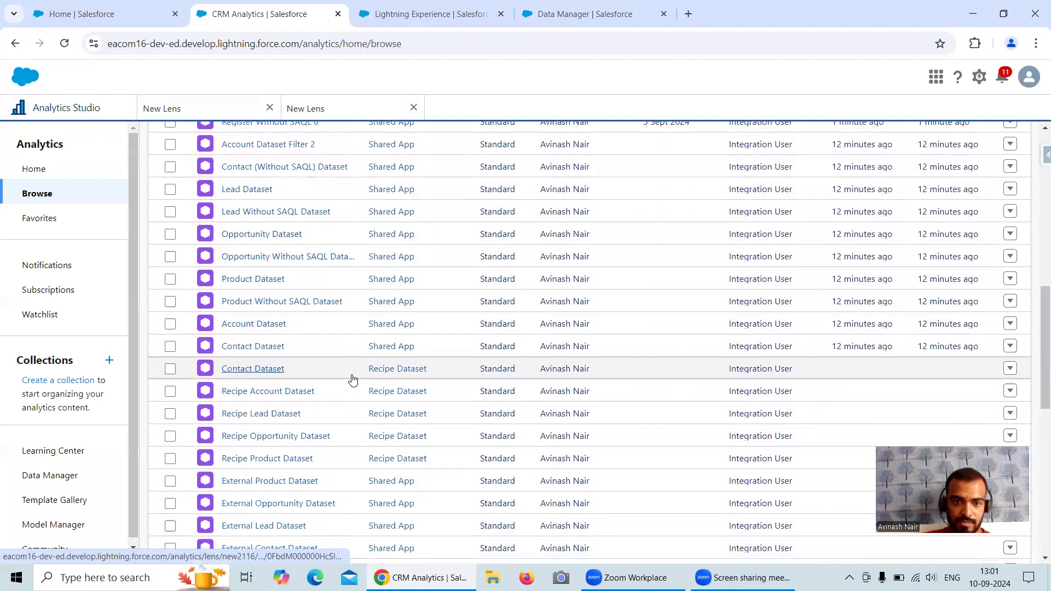
scroll(352, 378, "down", 8)
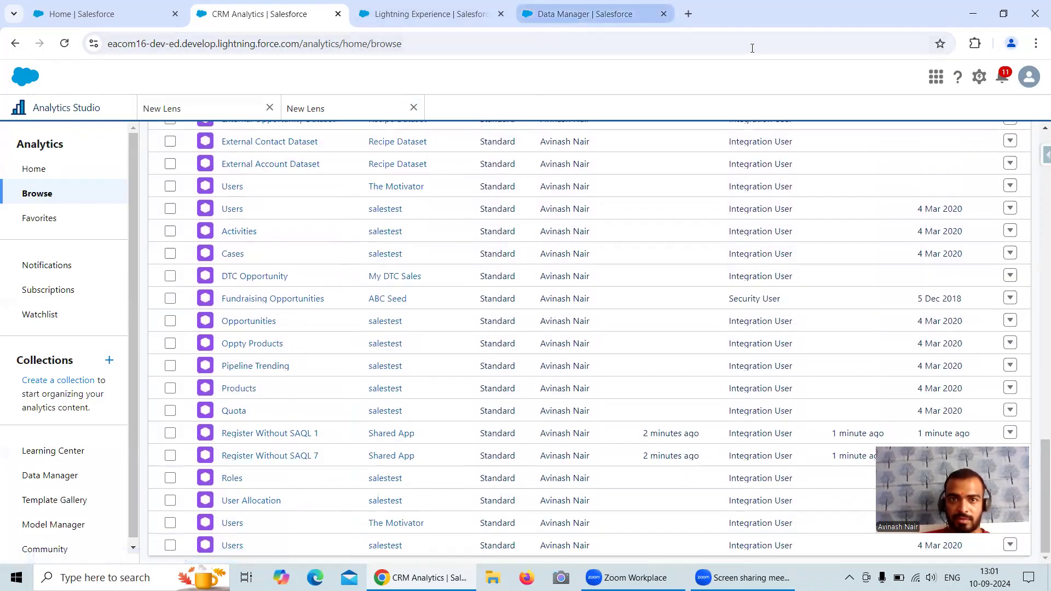
Step: In the Free Session 3 dataflow, check the Register Without SAQL 8 node and save the Register Without SAQL 9 node with the name Register Without SAQL 9
left_click(584, 13)
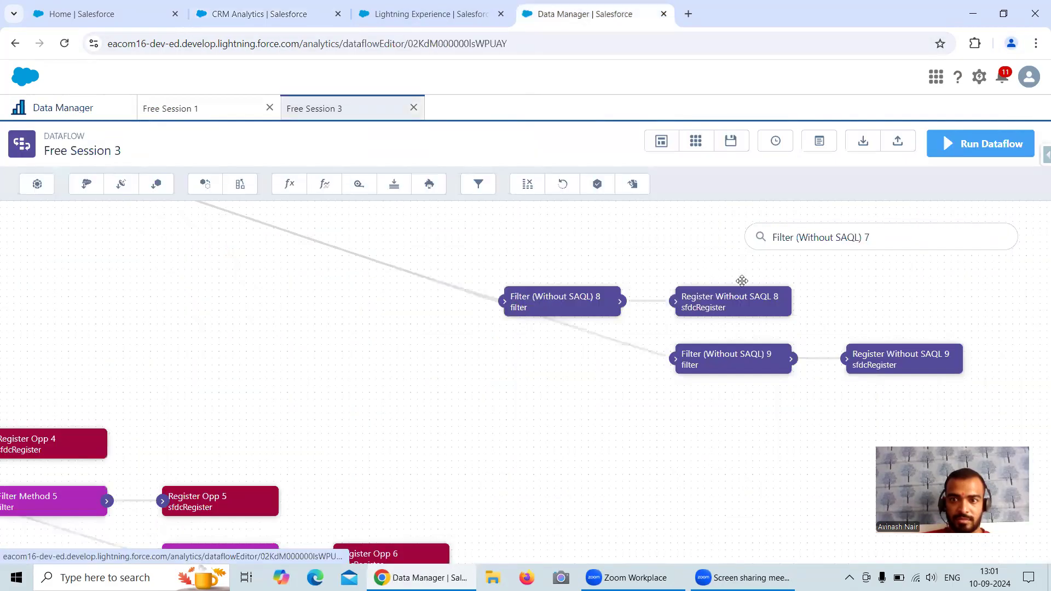
left_click(736, 296)
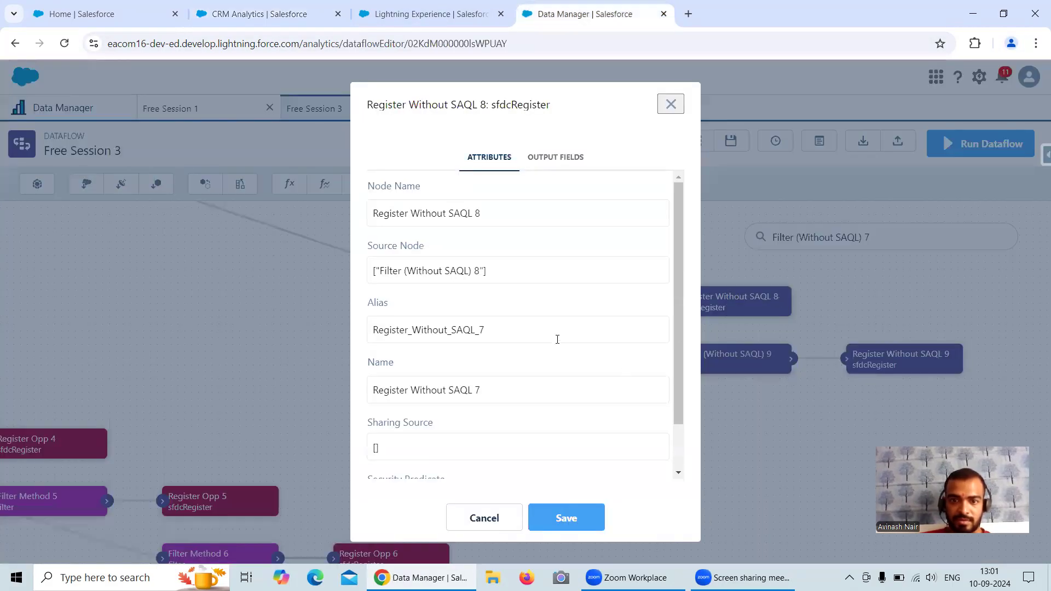
left_click(661, 112)
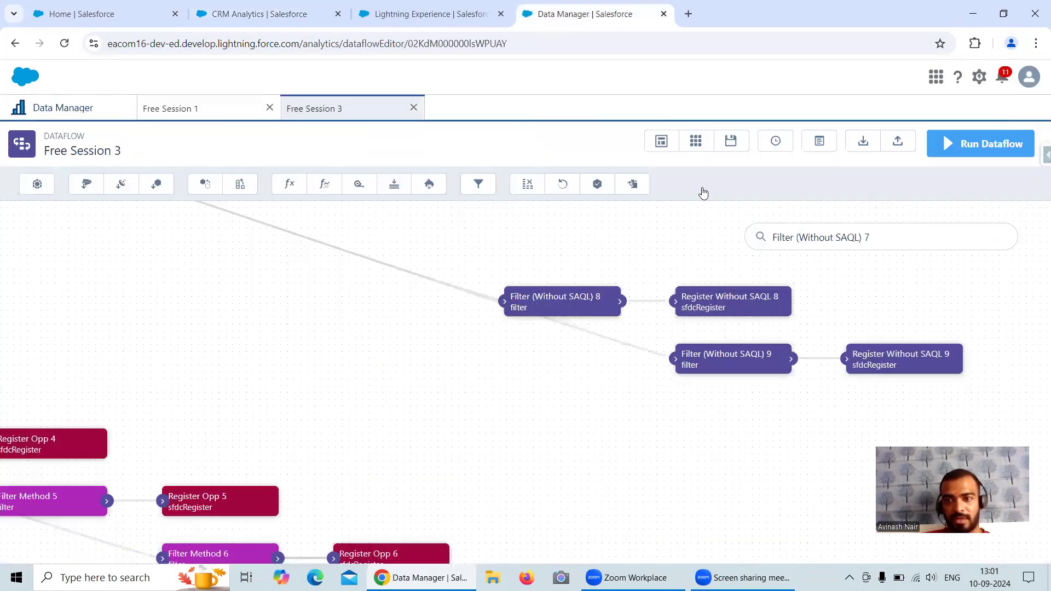
left_click(907, 356)
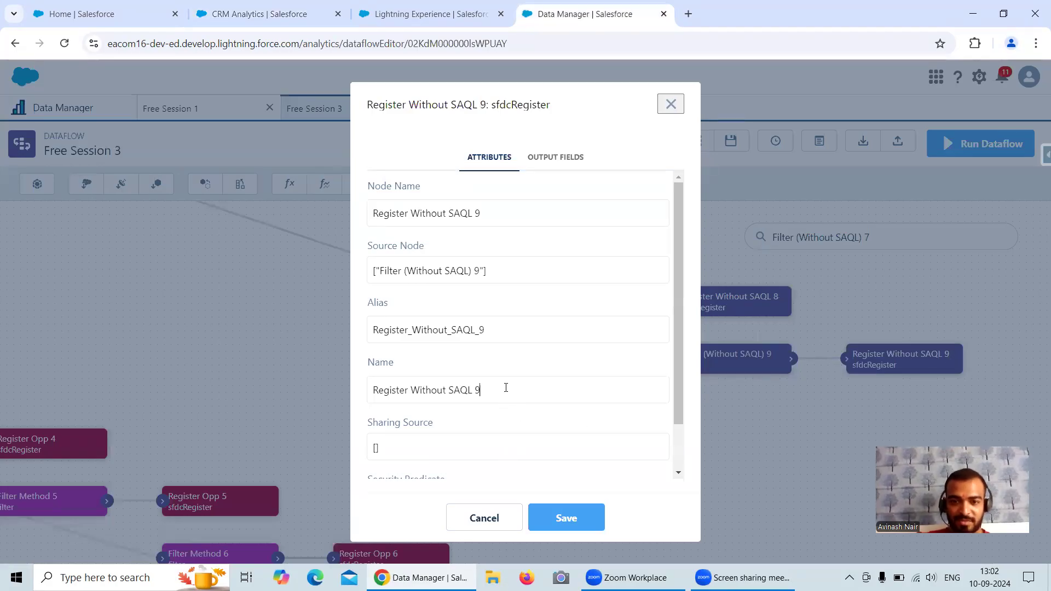
left_click(569, 517)
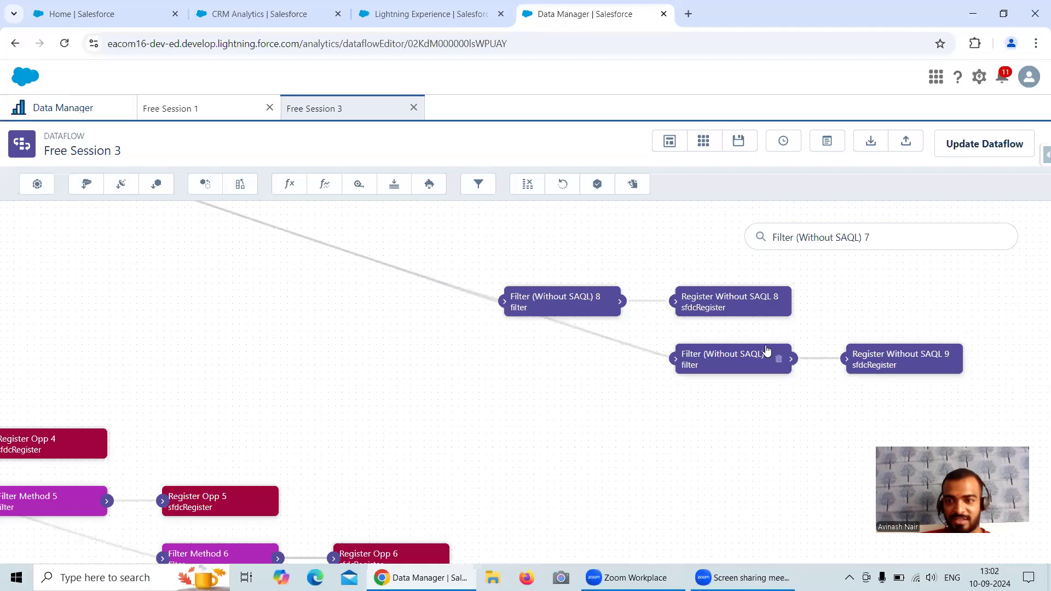
Step: Set the Register Without SAQL 8 node's alias to Register_Without_SAQL_8 and its name to Register Without SAQL 8
left_click(723, 301)
left_click(498, 330)
key("BackSpace")
type("8")
left_click(499, 386)
key("BackSpace")
type("8")
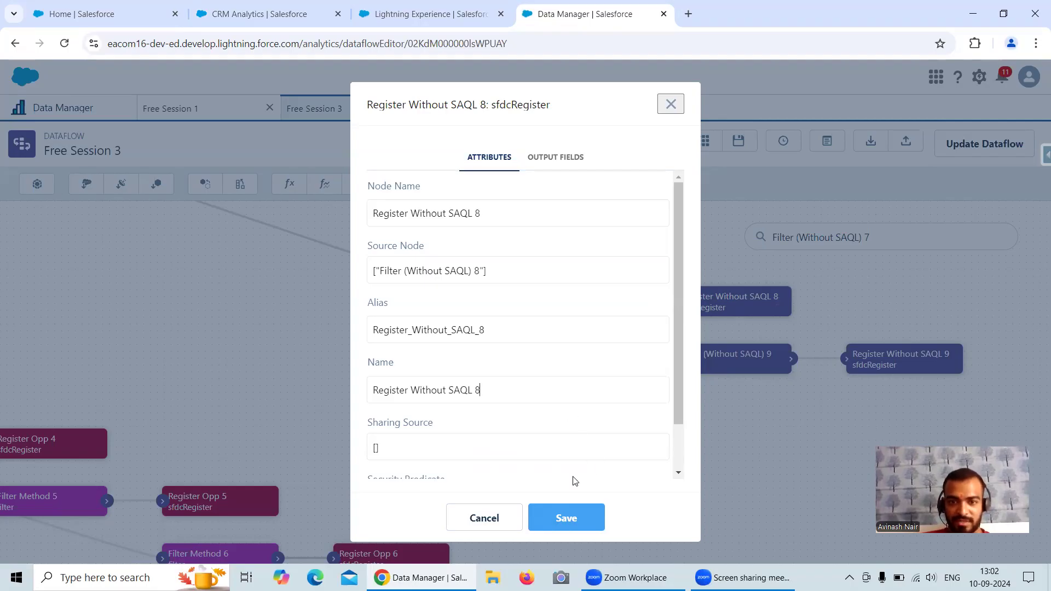
left_click(567, 518)
Step: Recheck the Register Without SAQL 9 node, and update and run the Free Session 3 dataflow, following its job in the data monitor
left_click(906, 361)
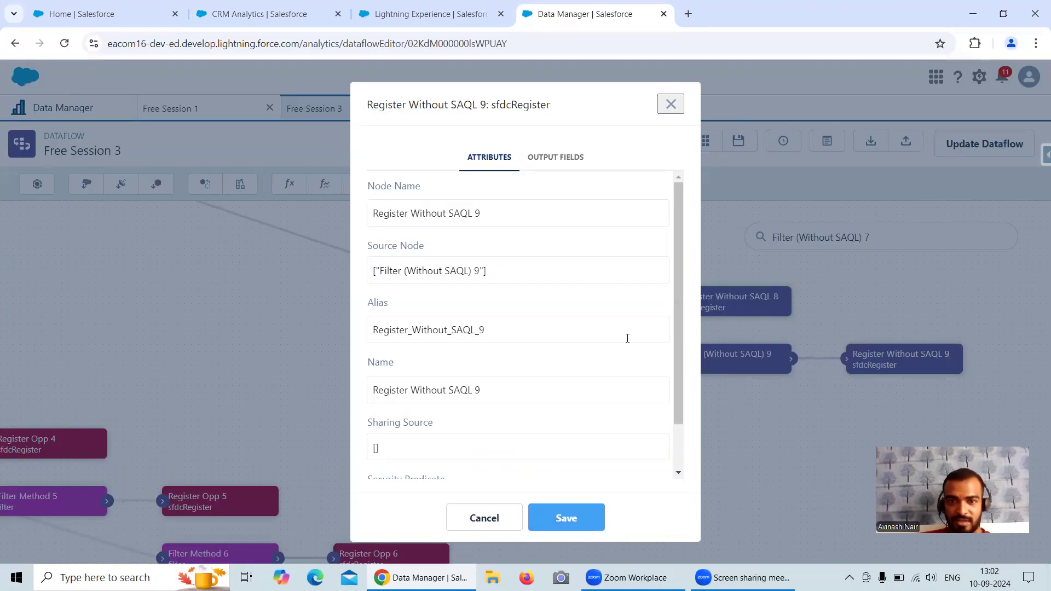
left_click(573, 516)
left_click(960, 144)
left_click(702, 362)
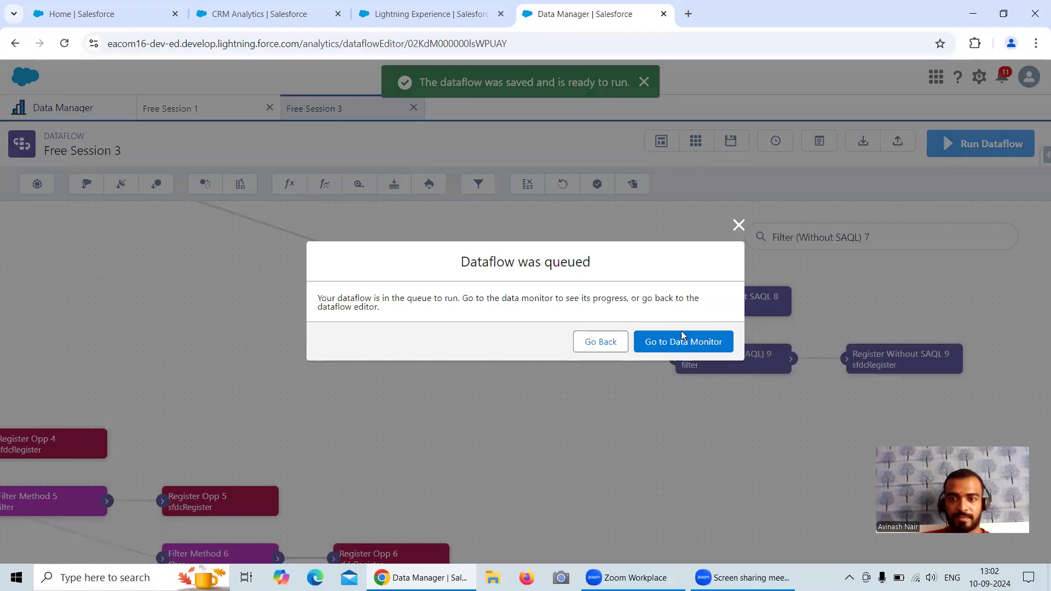
left_click(682, 340)
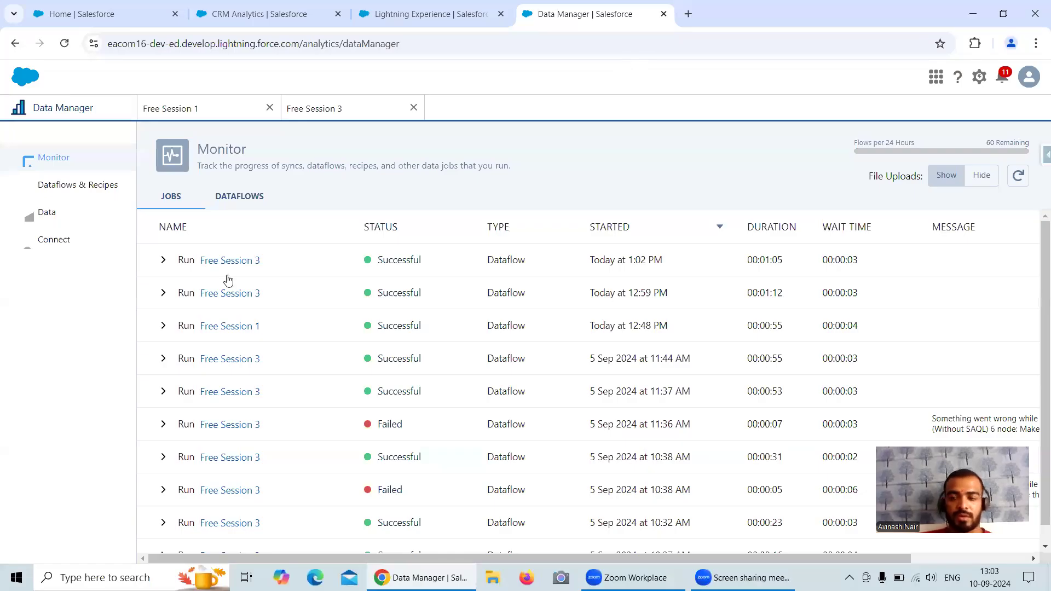
Step: Return to the unfiltered opportunity dataset lens in CRM Analytics, reload it and group its bars by Stage again
left_click(149, 20)
left_click(241, 16)
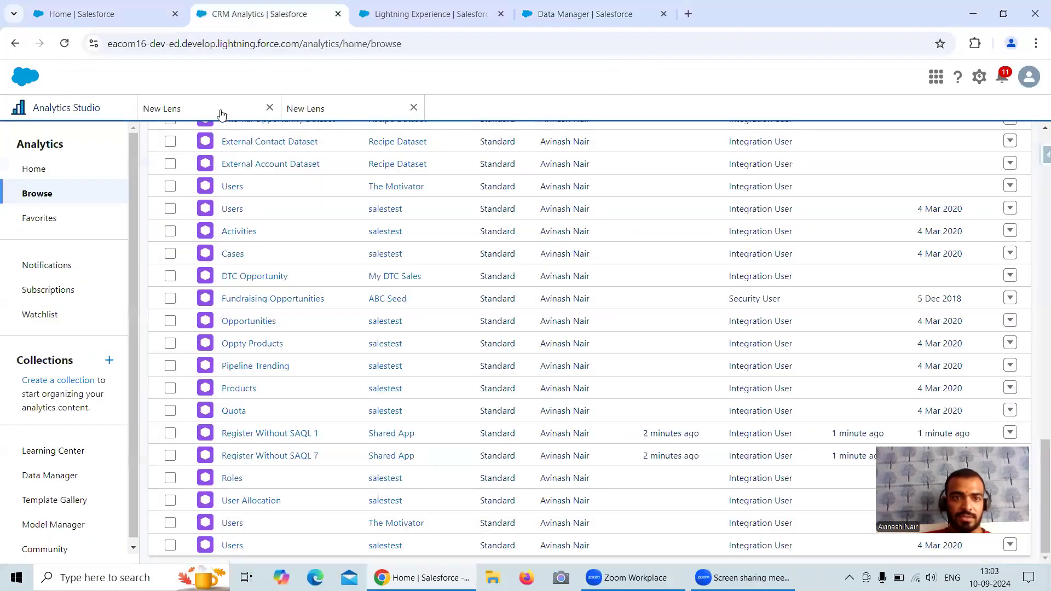
left_click(248, 107)
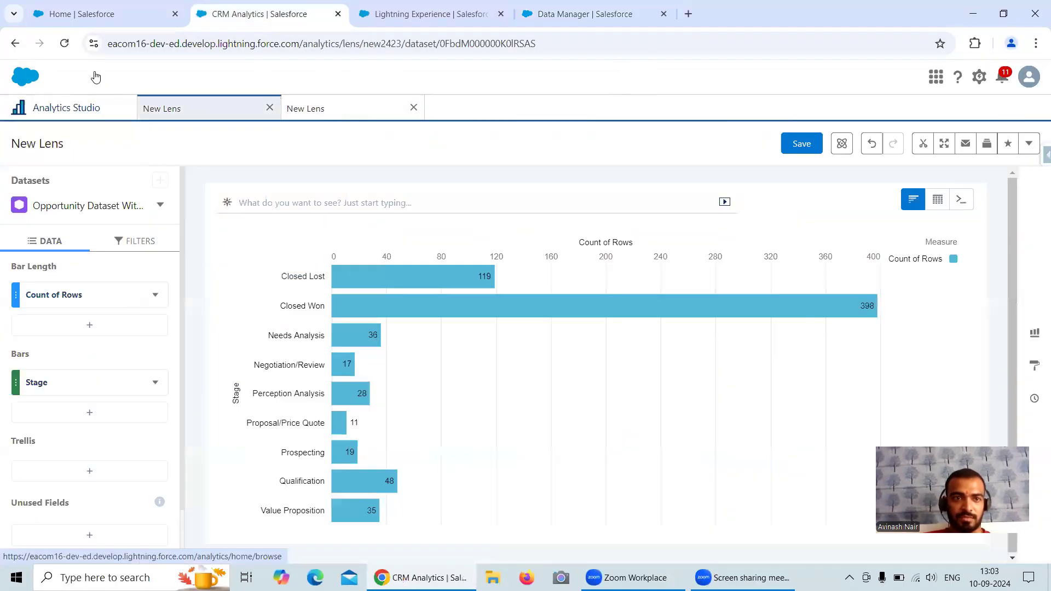
key("F5")
left_click(561, 160)
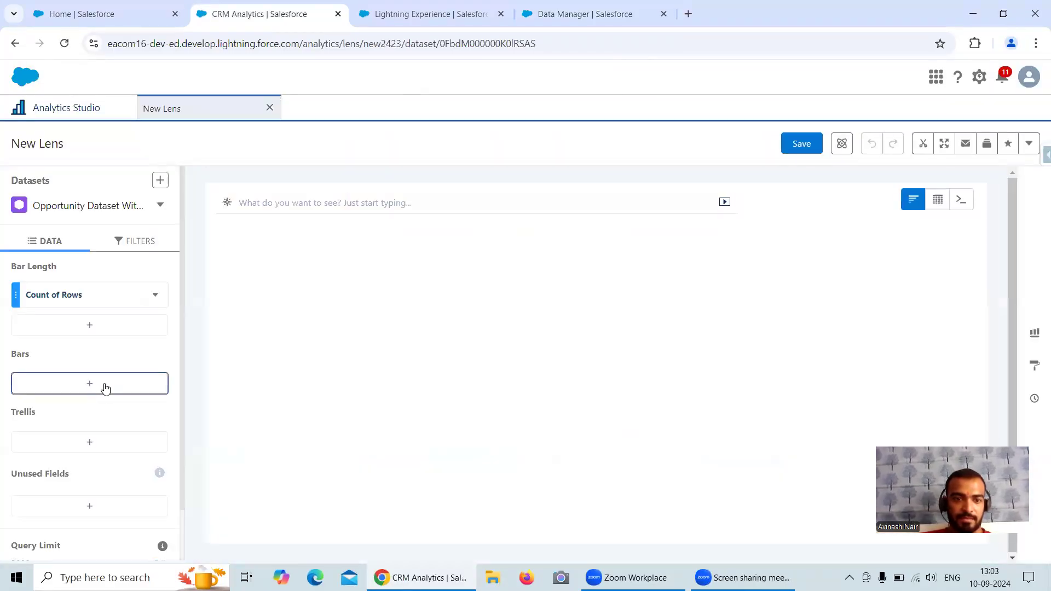
left_click(103, 385)
left_click(228, 282)
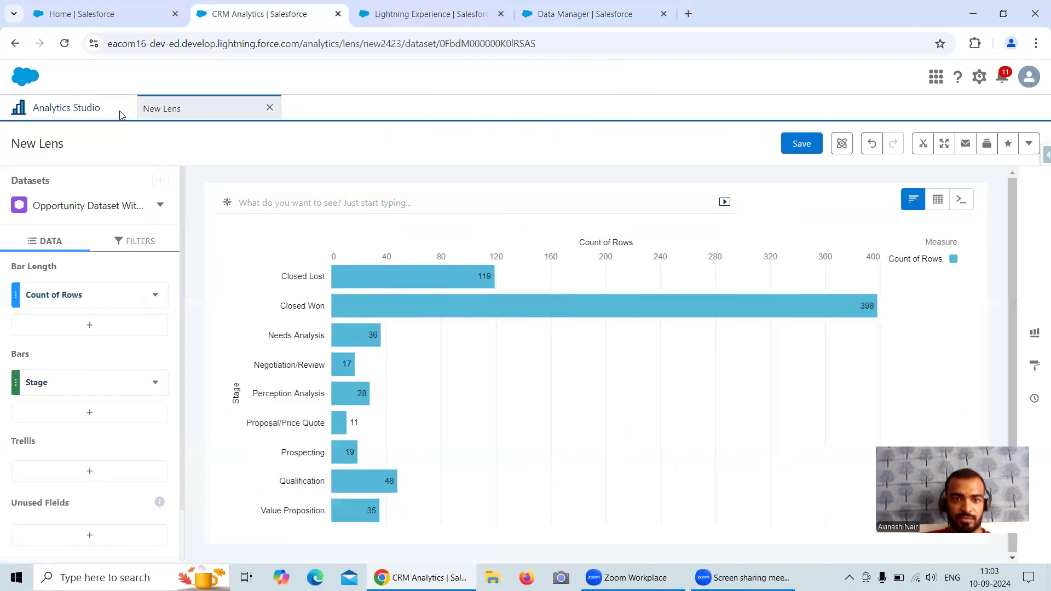
Step: Browse the refreshed datasets in Analytics Studio and open Register Without SAQL 7 as a new lens, returning to the list
left_click(95, 107)
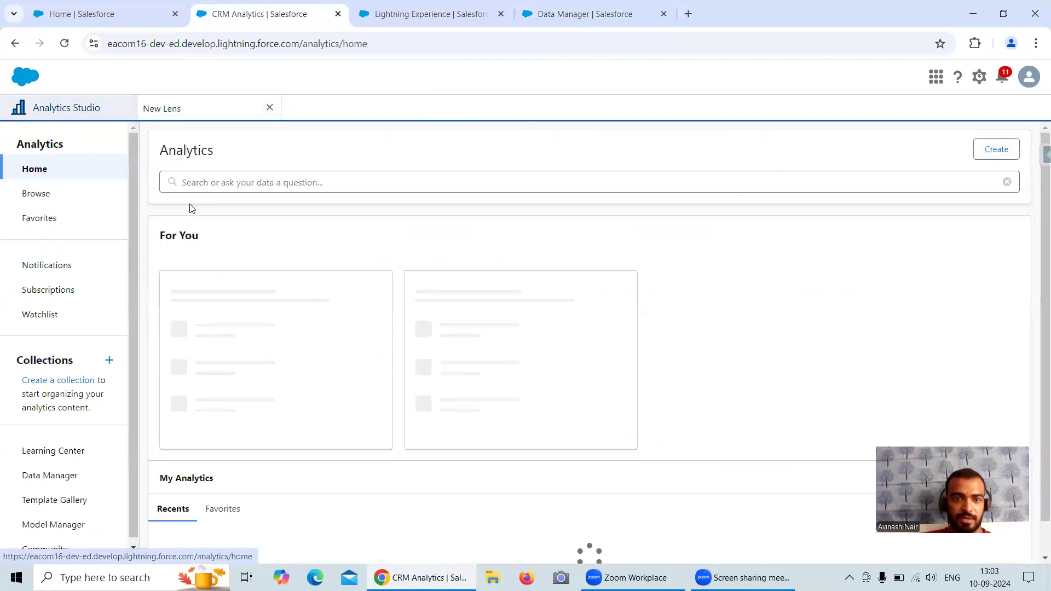
left_click(35, 192)
left_click(629, 228)
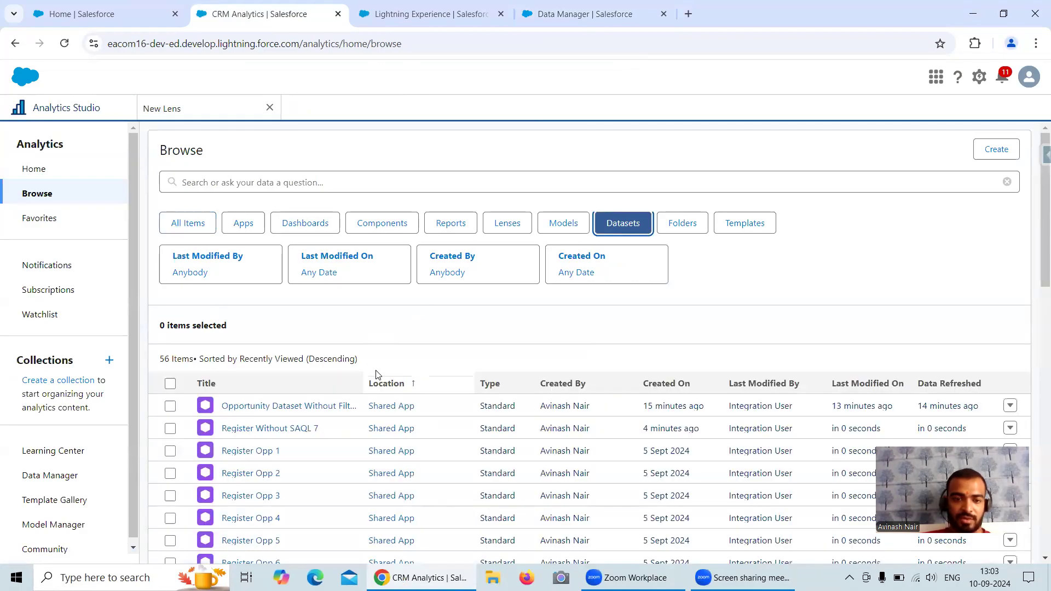
left_click(311, 364)
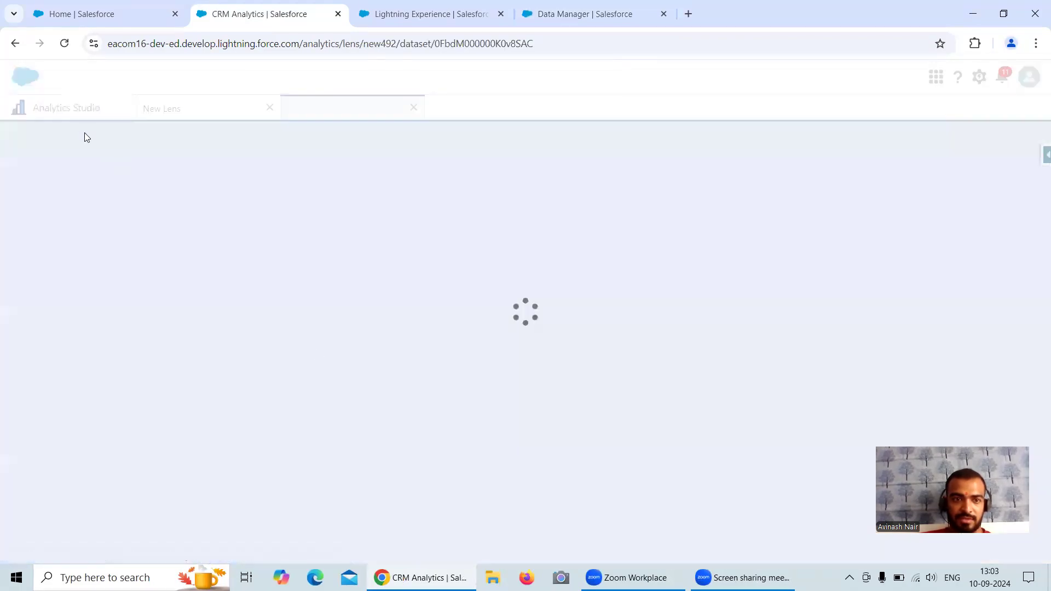
left_click(80, 108)
Step: Find the Register Without SAQL 8 dataset and open it in its own lens, and go back to the dataset list
scroll(508, 398, "down", 2)
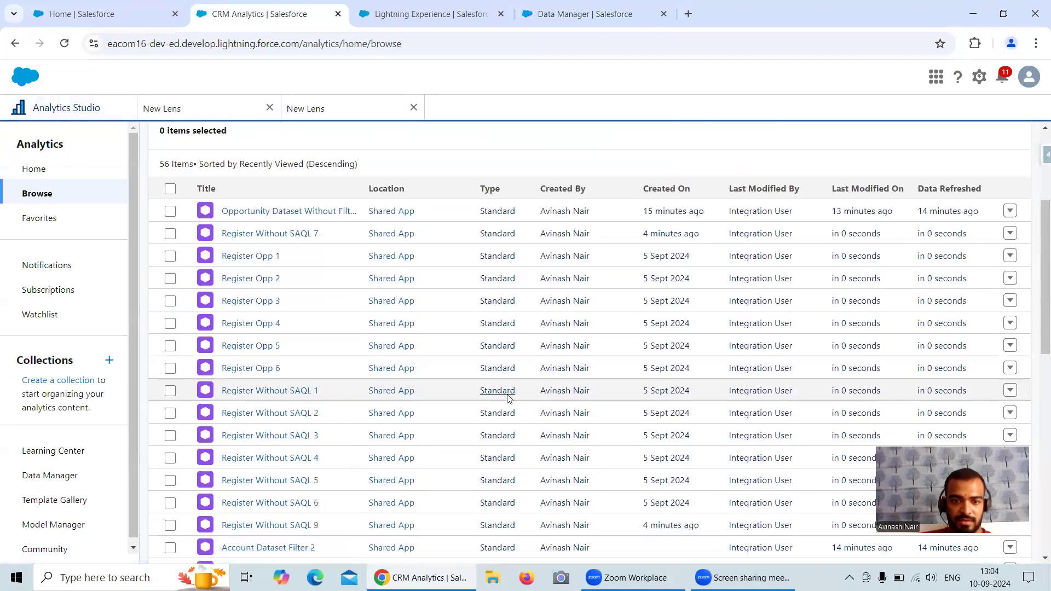
scroll(323, 504, "down", 5)
scroll(321, 404, "up", 1)
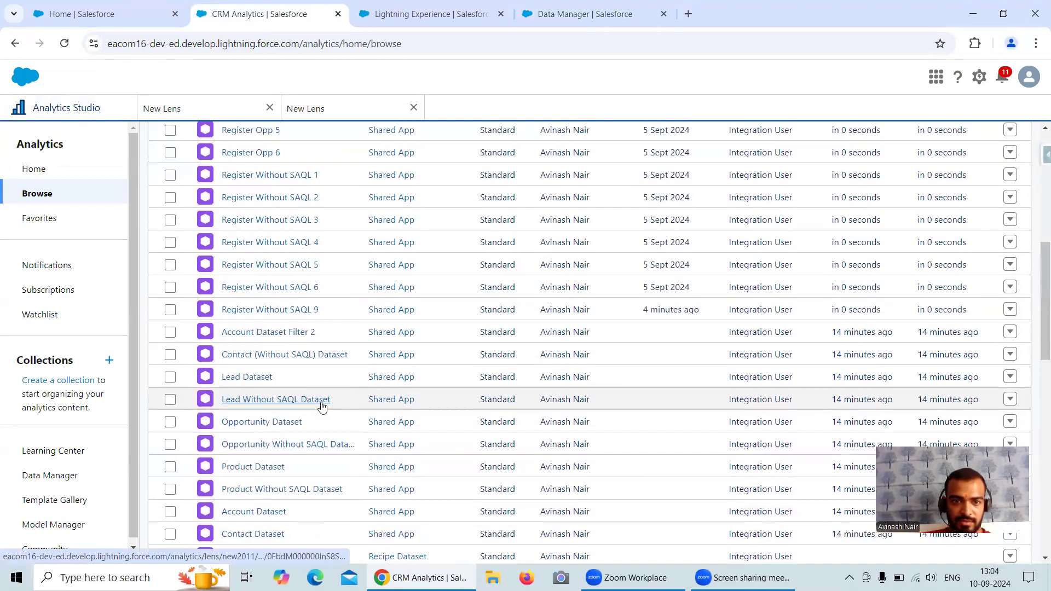
scroll(321, 405, "down", 10)
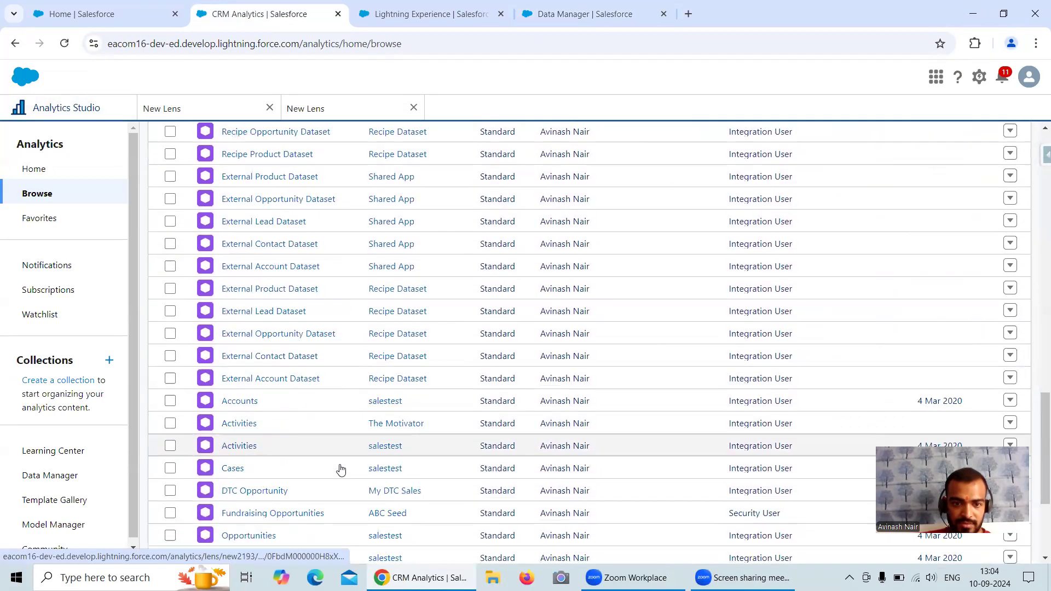
scroll(335, 503, "up", 3)
scroll(332, 501, "down", 3)
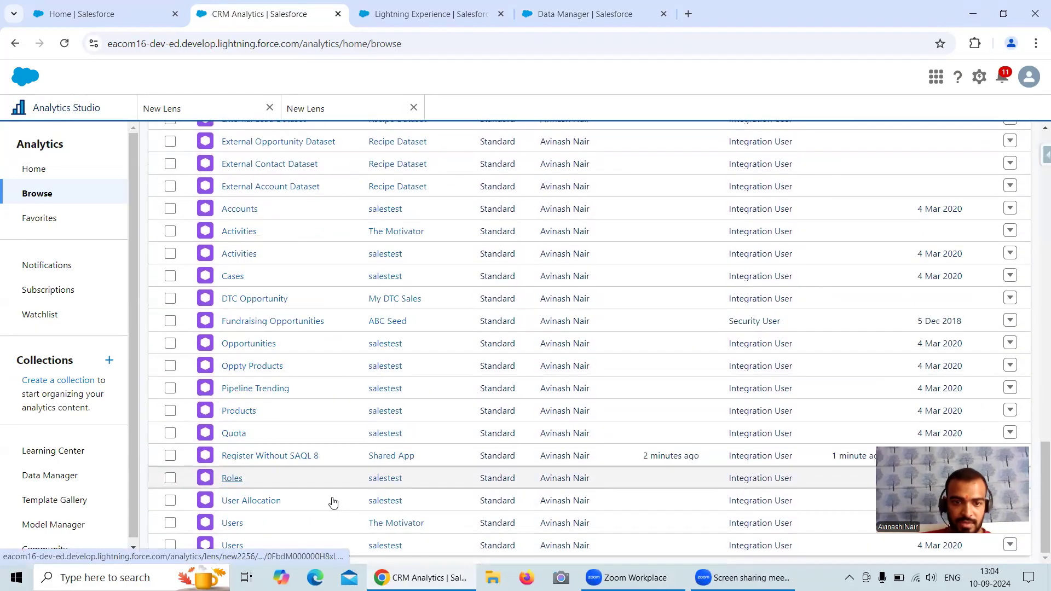
left_click(307, 456)
left_click(73, 109)
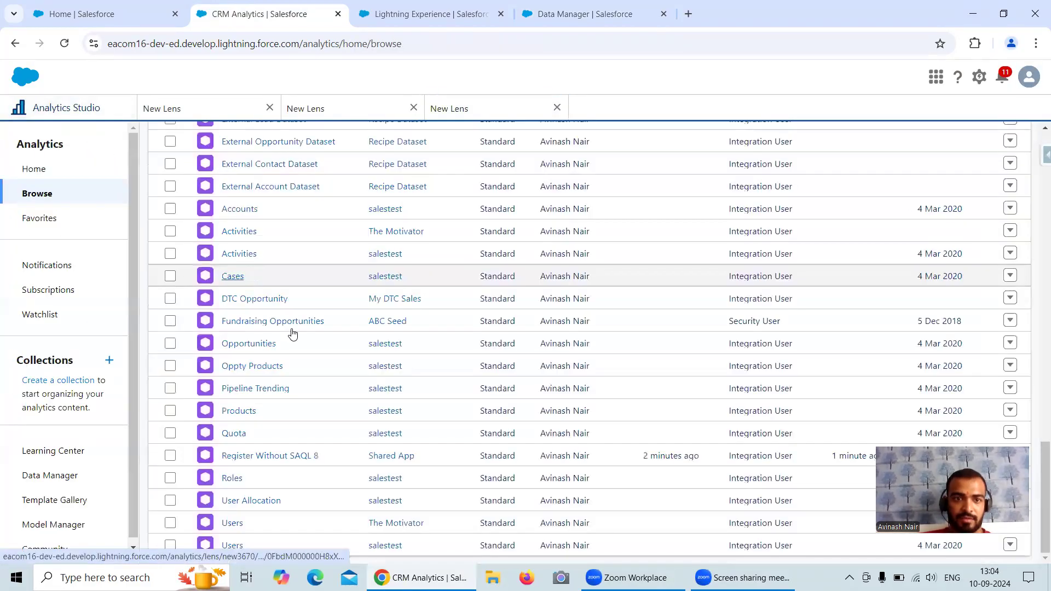
scroll(335, 237, "up", 10)
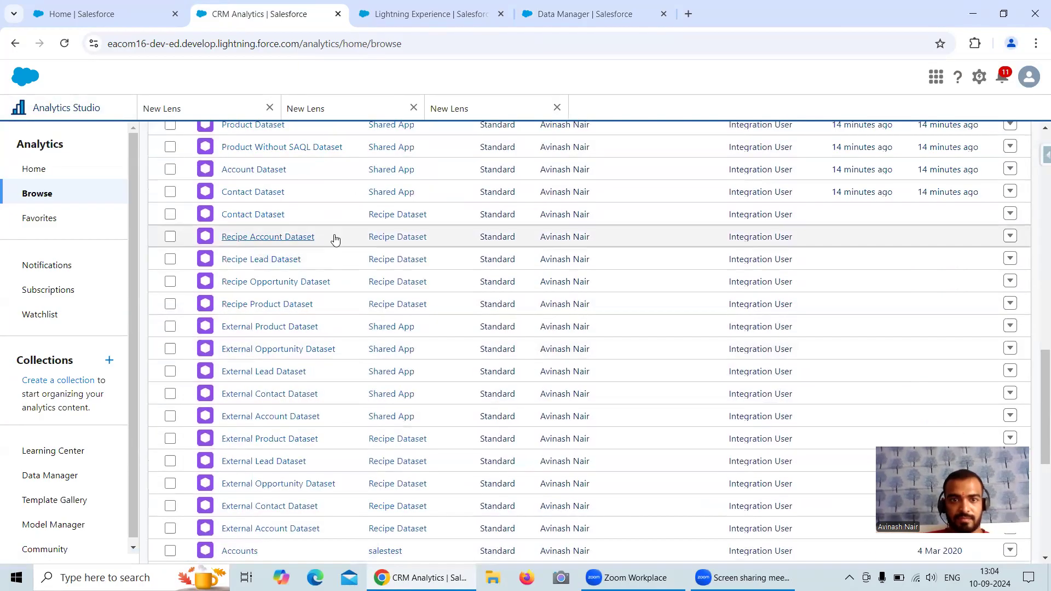
Step: Find the Register Without SAQL 9 dataset in the dataset list and open it in a new lens
scroll(344, 253, "up", 2)
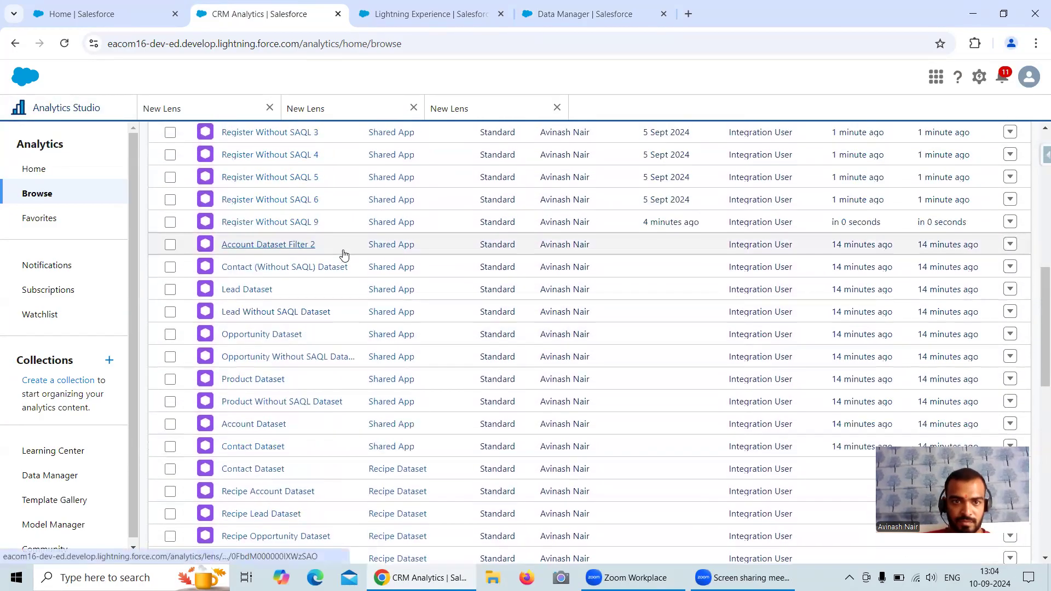
scroll(344, 254, "down", 3)
scroll(344, 253, "down", 1)
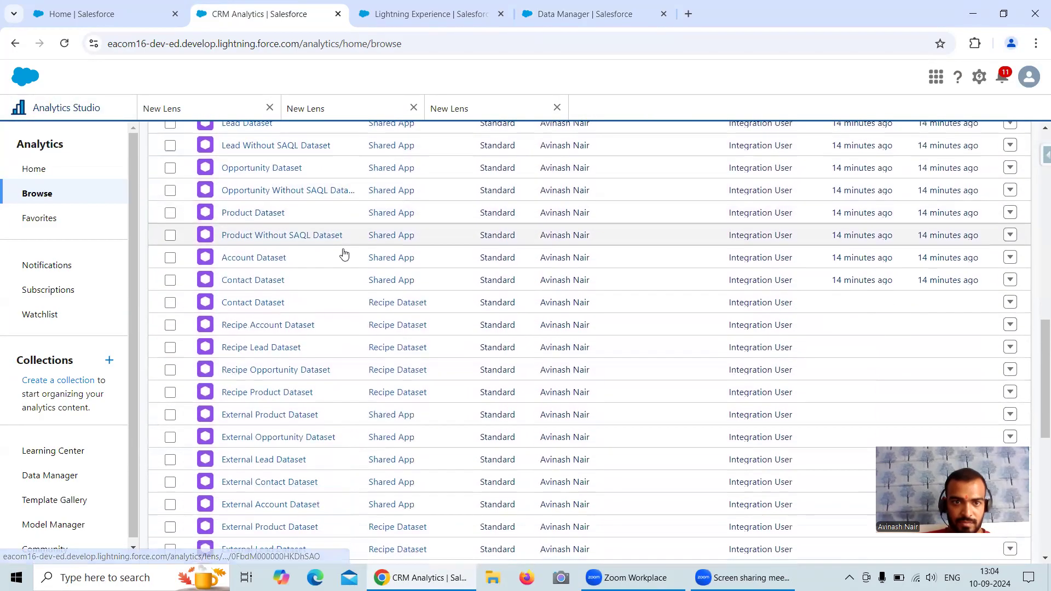
scroll(343, 253, "up", 6)
left_click(288, 429)
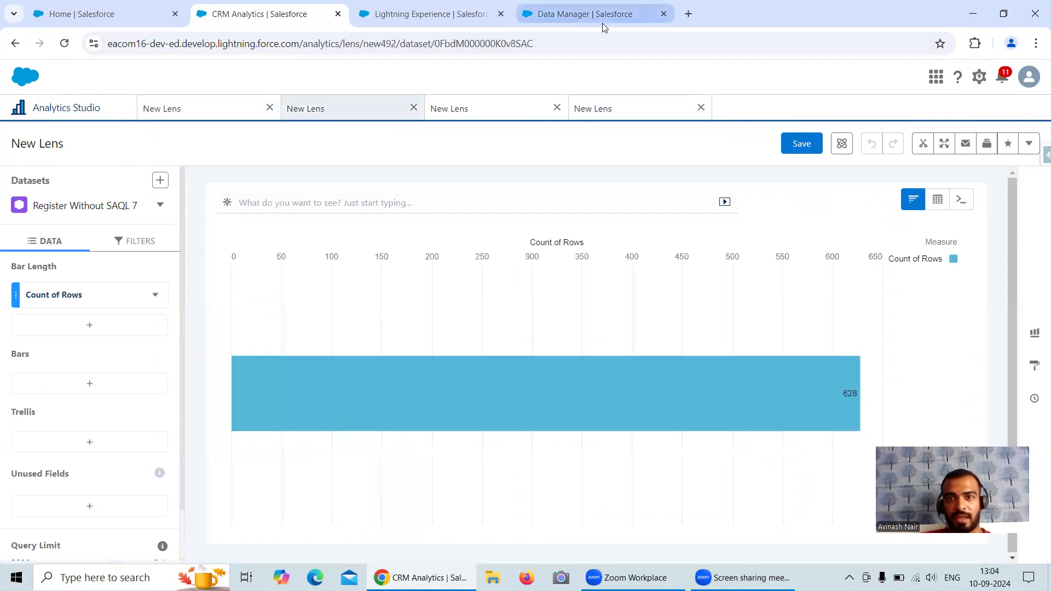
Step: Switch to the Free Session 3 dataflow in Data Manager and open the Filter (Without SAQL) 7 node to examine its filter expression
left_click(601, 20)
left_click(329, 114)
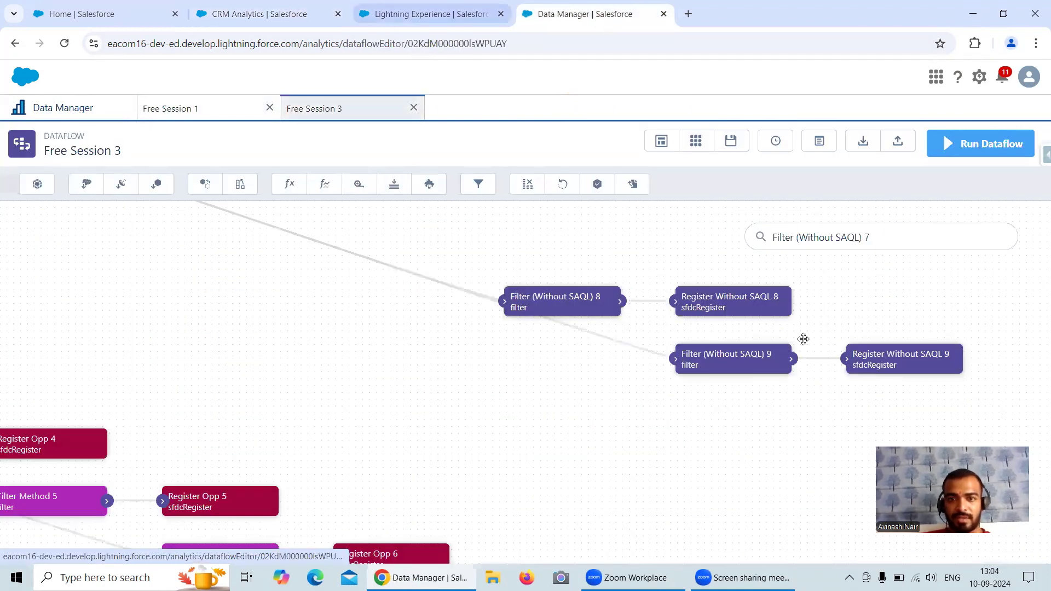
left_click_drag(413, 329, 598, 399)
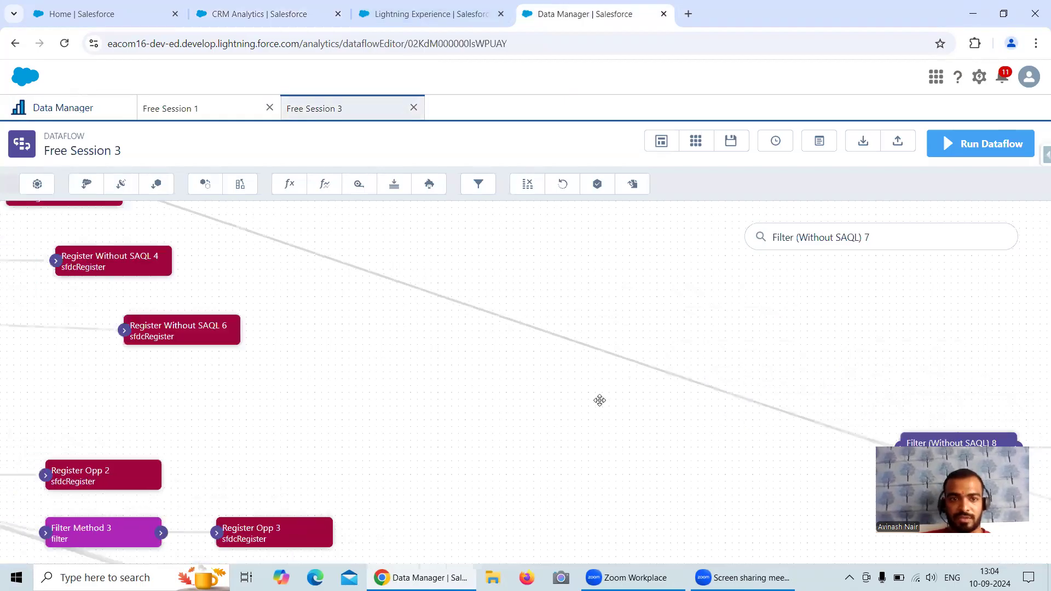
left_click_drag(145, 305, 311, 301)
left_click_drag(63, 372, 269, 385)
left_click_drag(121, 304, 338, 403)
double_click(202, 234)
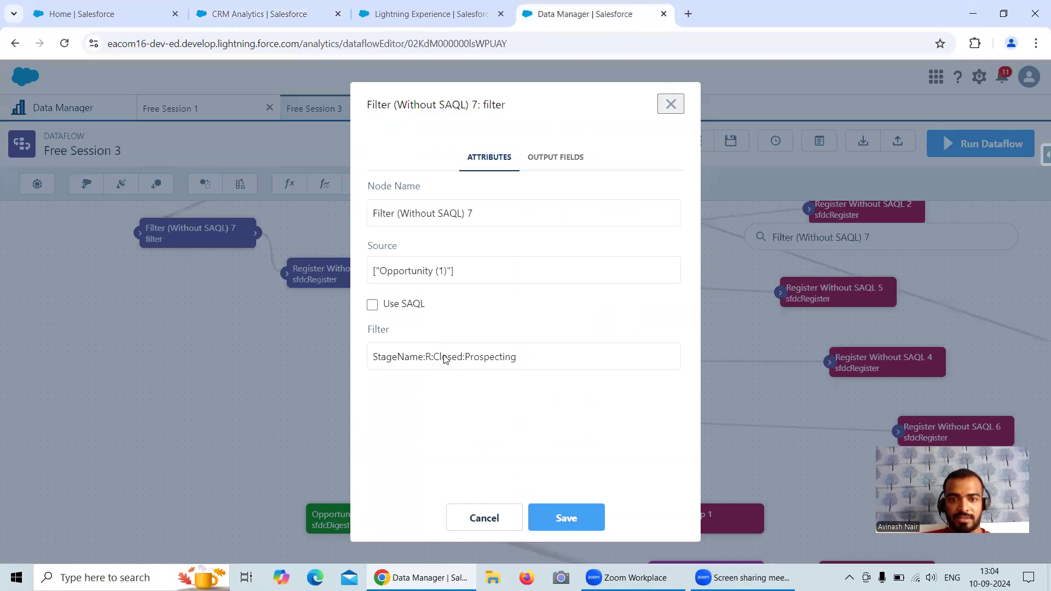
Step: Check the unfiltered opportunity lens in CRM Analytics, and group the bars of the Register Without SAQL 7 lens by Stage
left_click(263, 14)
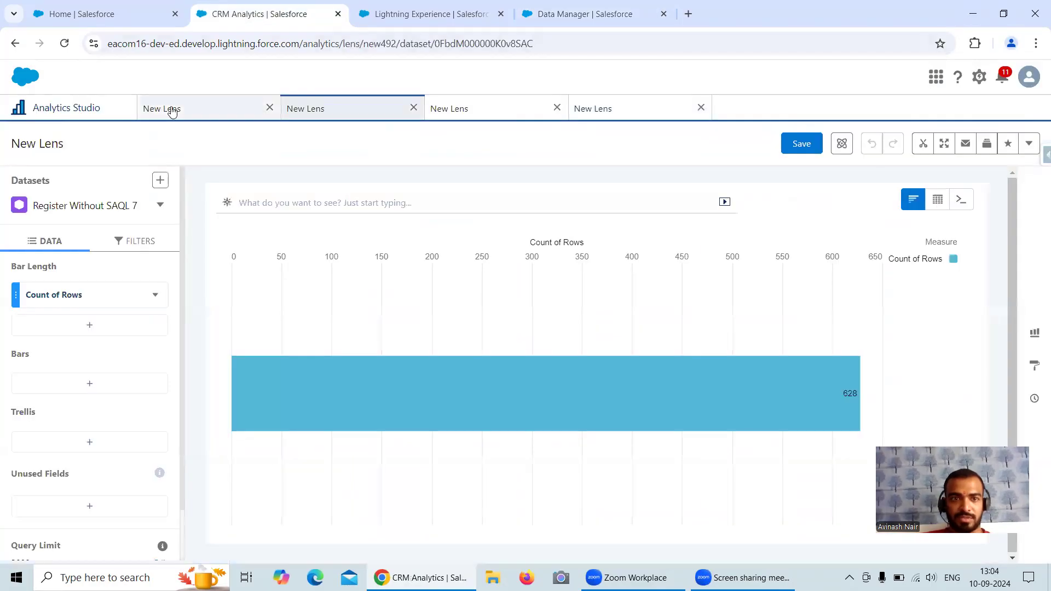
left_click(169, 109)
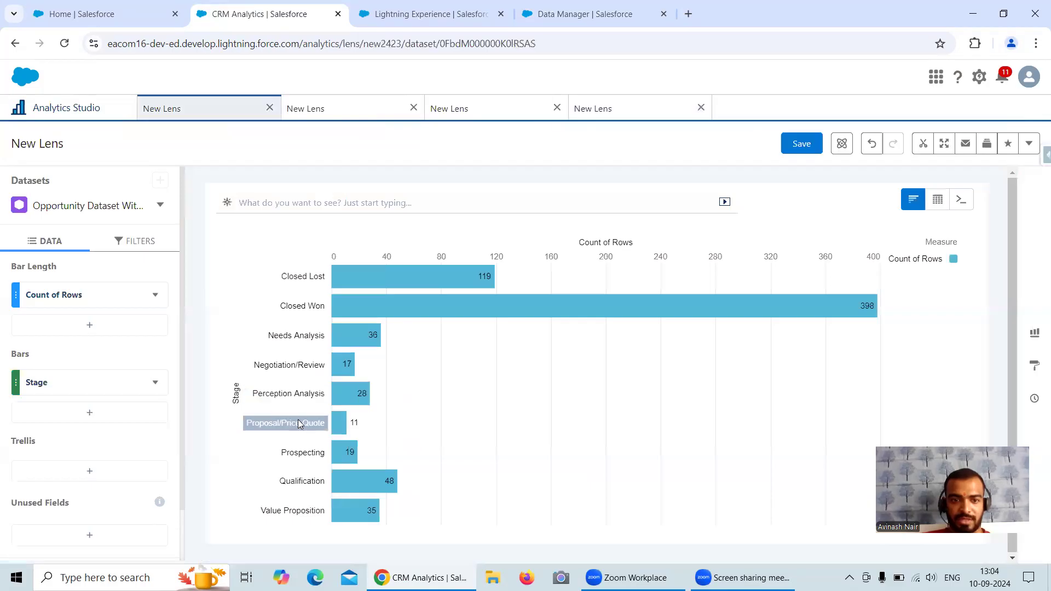
left_click(340, 108)
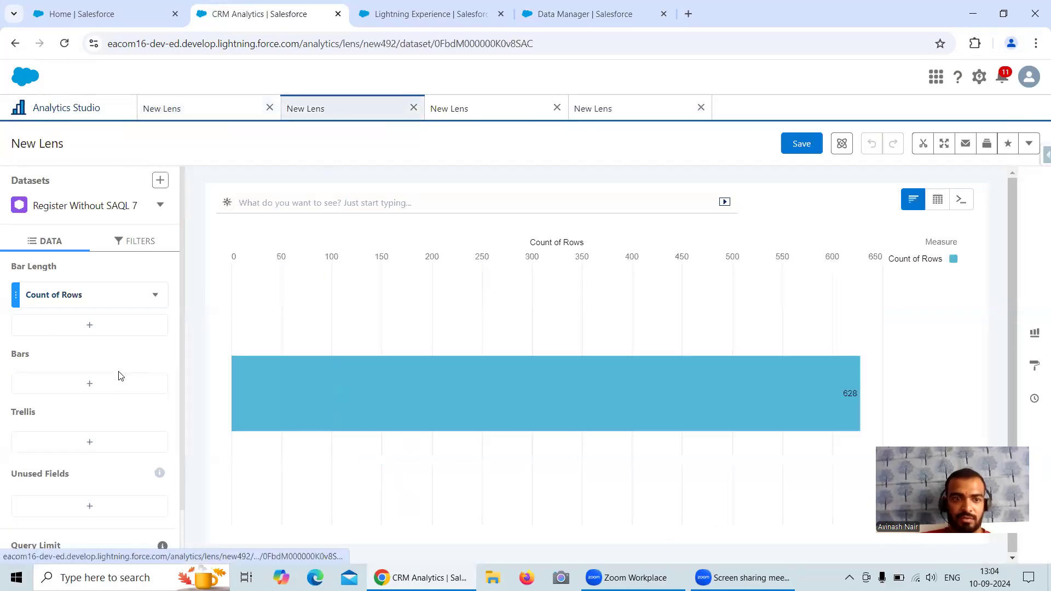
left_click(115, 383)
left_click(238, 293)
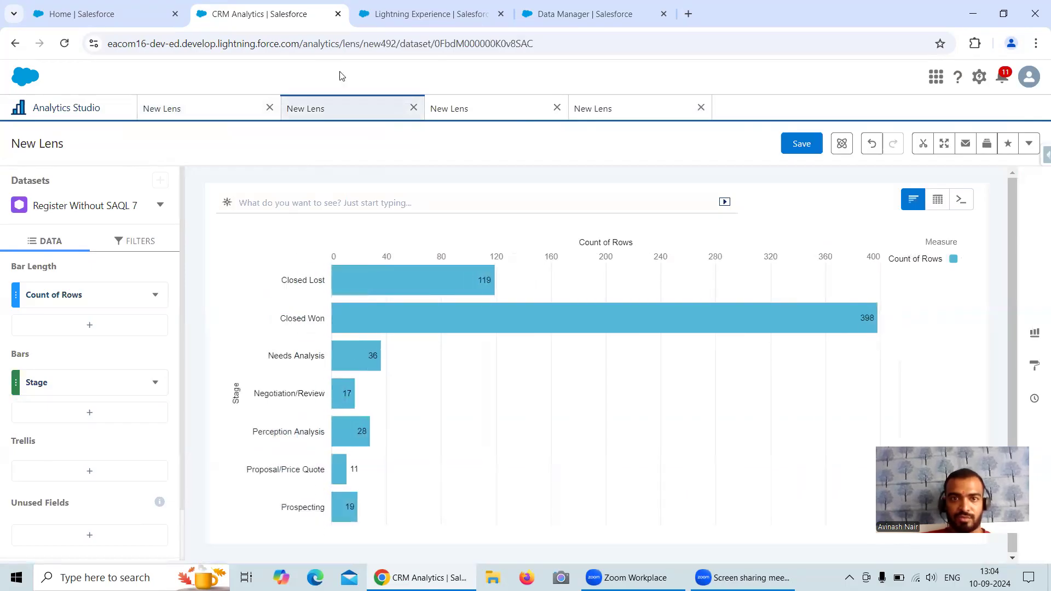
Step: Return to the dataflow, close the filter 7 node and inspect the Filter (Without SAQL) 8 node's expression, closing it without changes
left_click(555, 15)
left_click(670, 104)
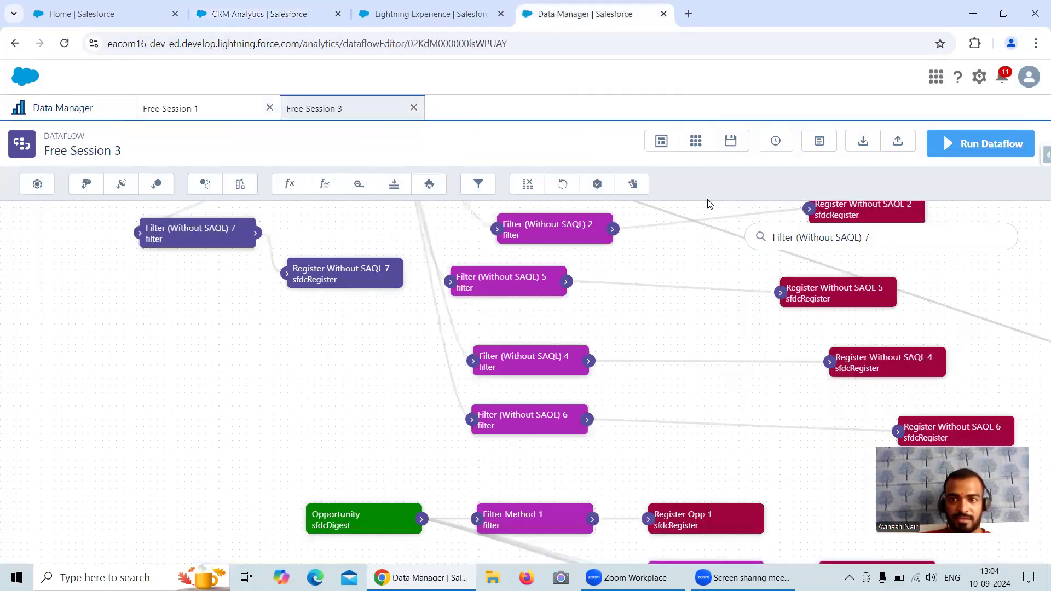
left_click_drag(1034, 304, 484, 308)
left_click(484, 308)
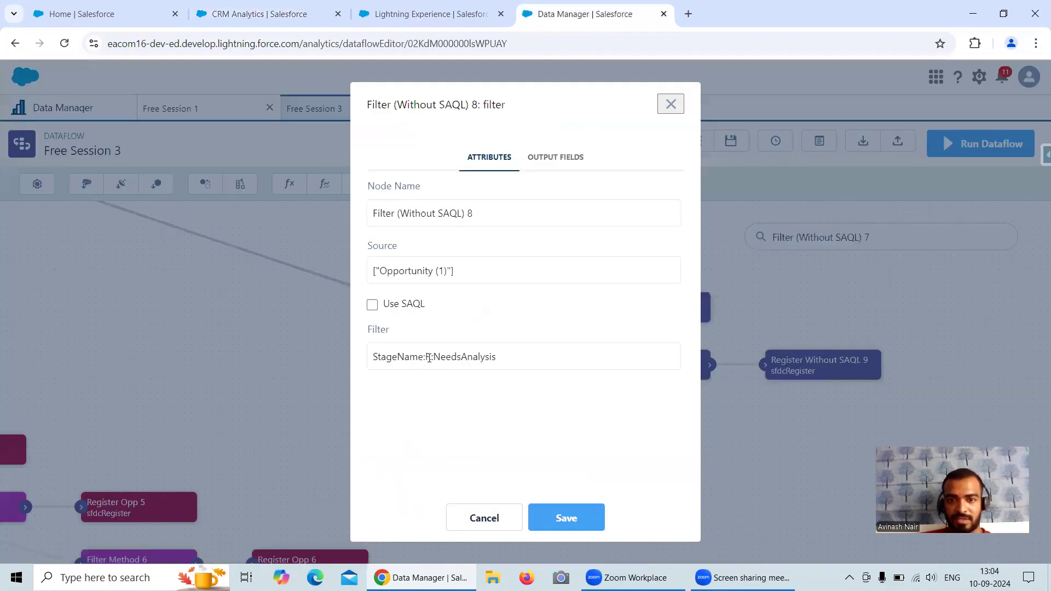
left_click(486, 515)
Step: Review the stages in the unfiltered opportunity lens, and group the bars of the Register Without SAQL 8 lens by Stage
left_click(265, 15)
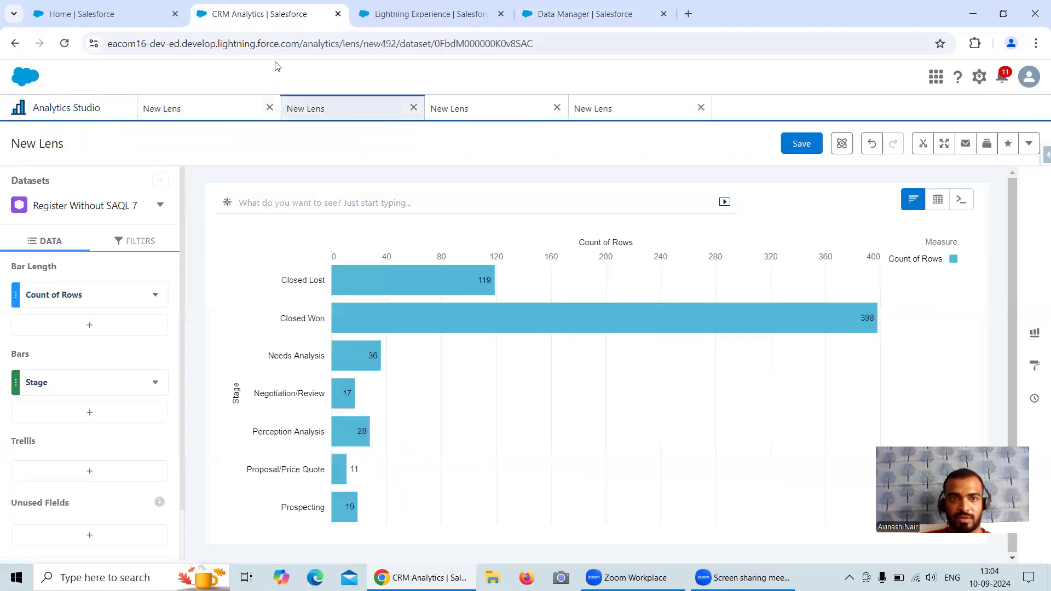
left_click(191, 112)
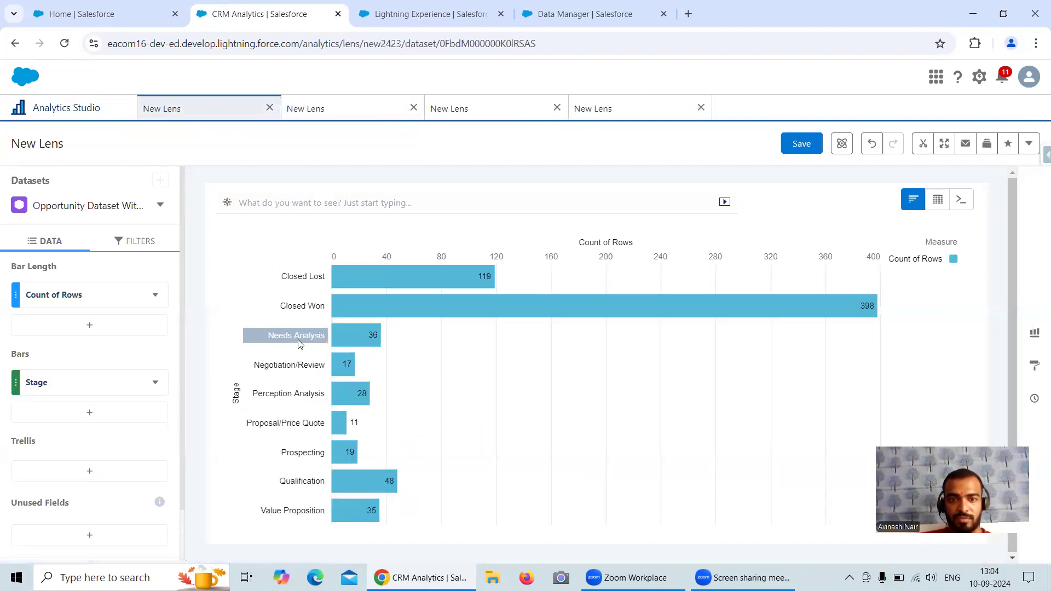
left_click(465, 109)
left_click(99, 388)
left_click(218, 297)
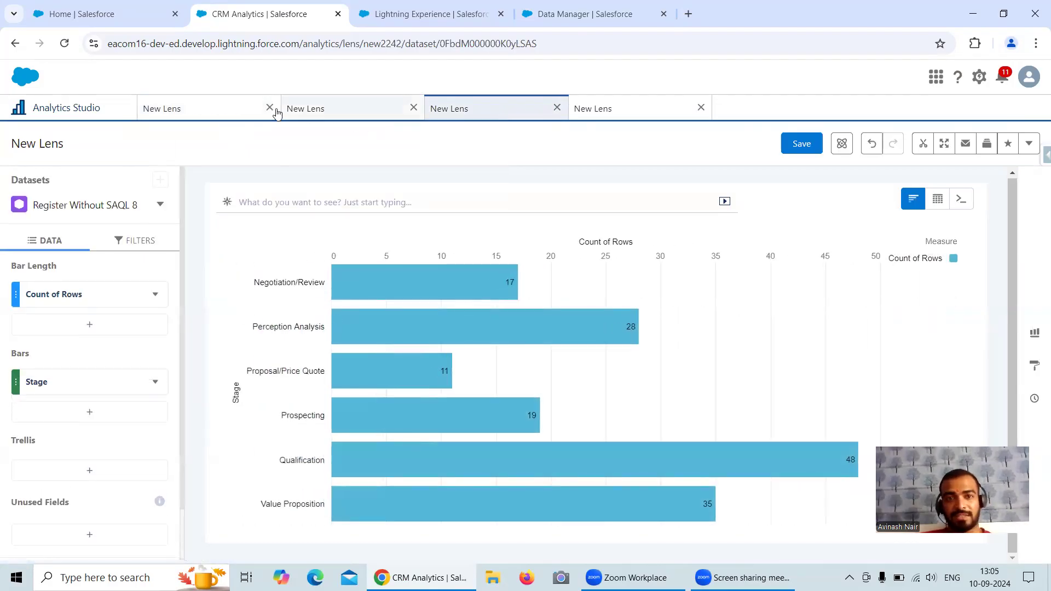
Step: Compare the stages in the Register Without SAQL 8 lens with those in the unfiltered opportunity lens
left_click(204, 112)
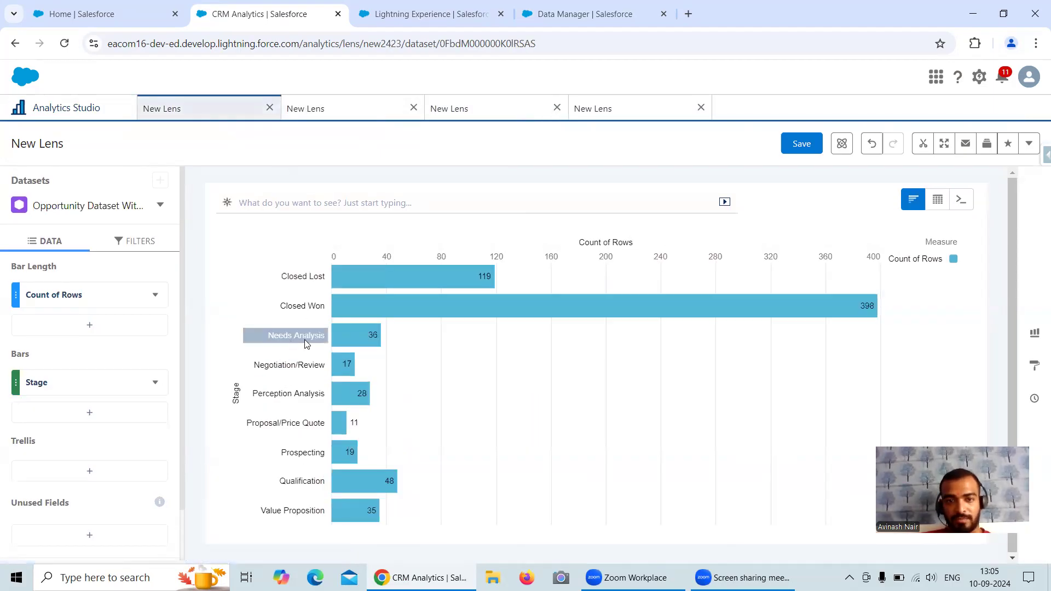
left_click(482, 110)
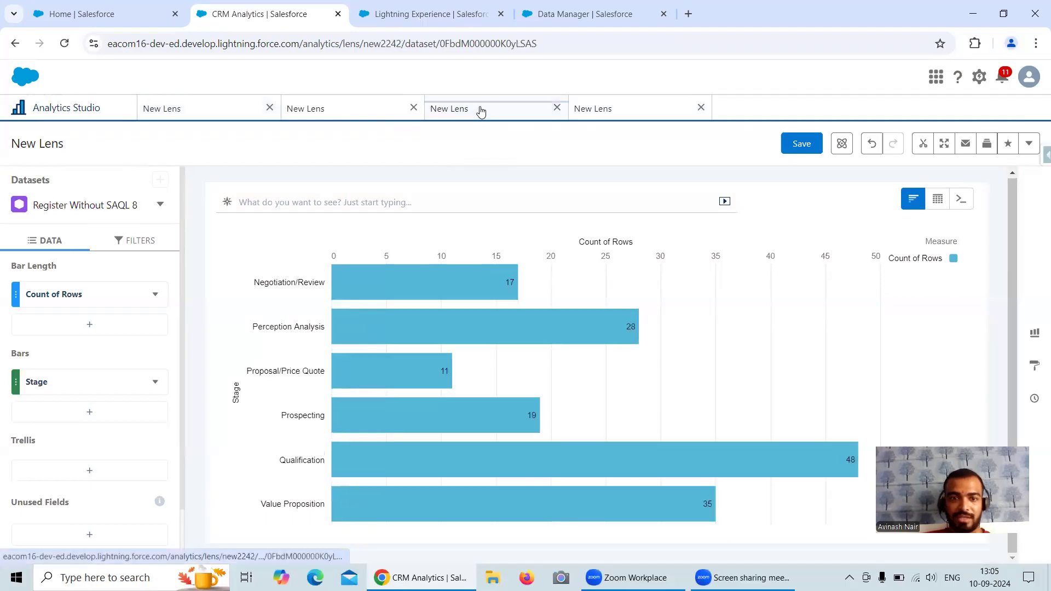
left_click(240, 108)
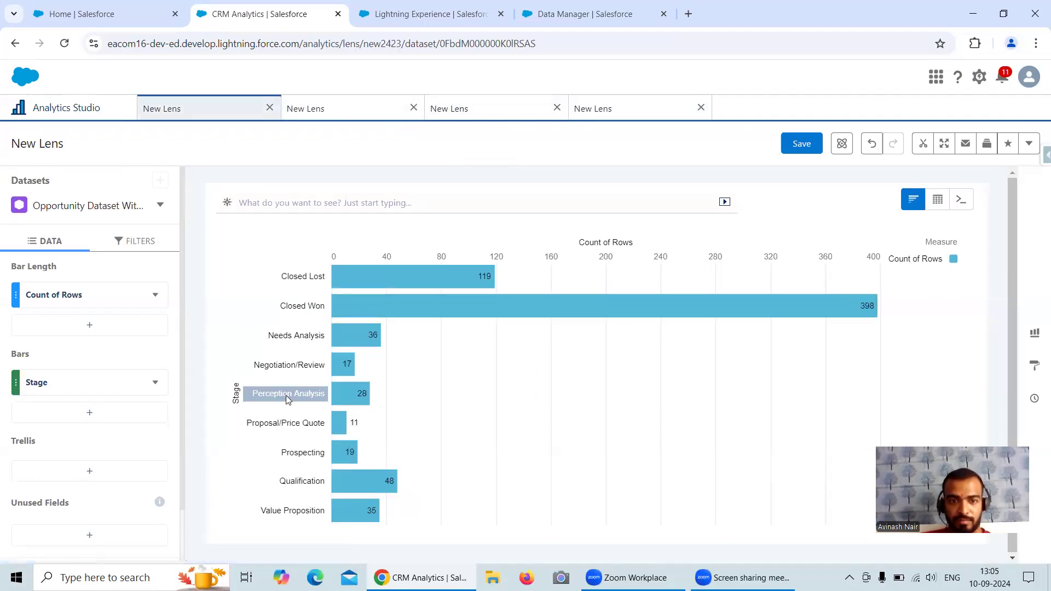
left_click(480, 114)
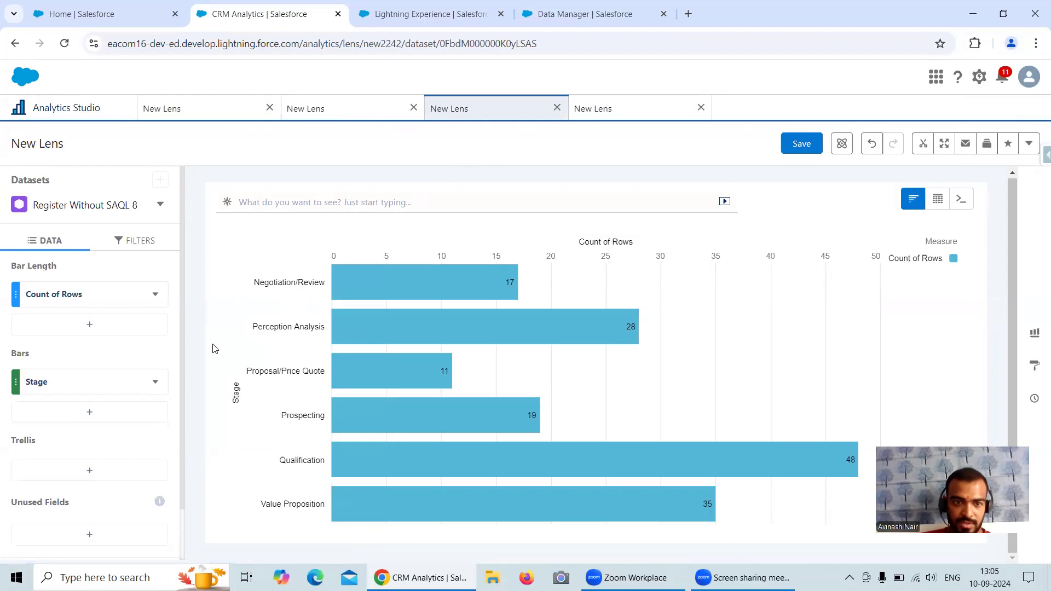
left_click(155, 381)
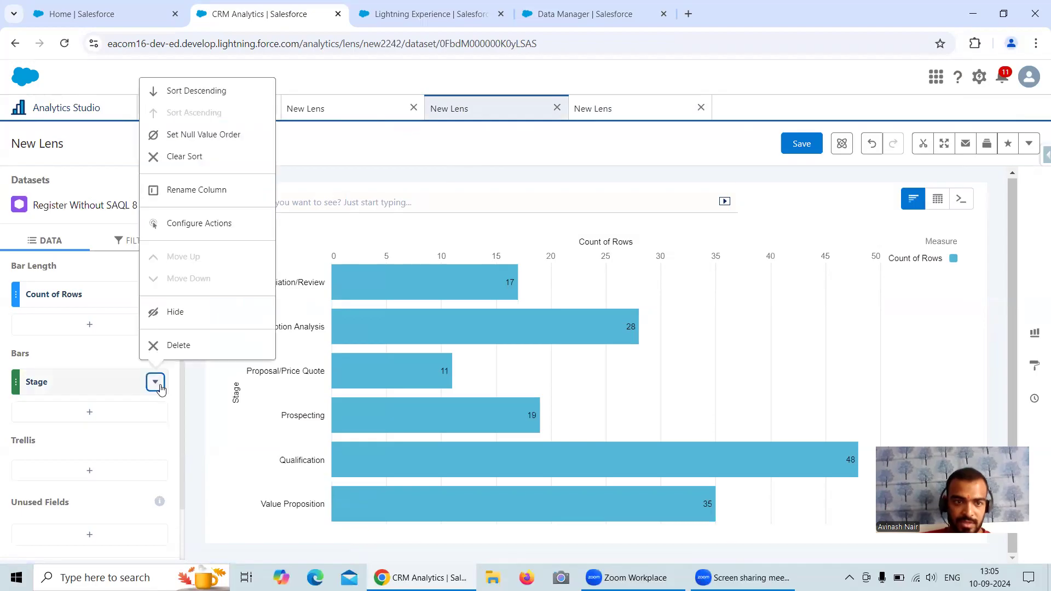
left_click(324, 159)
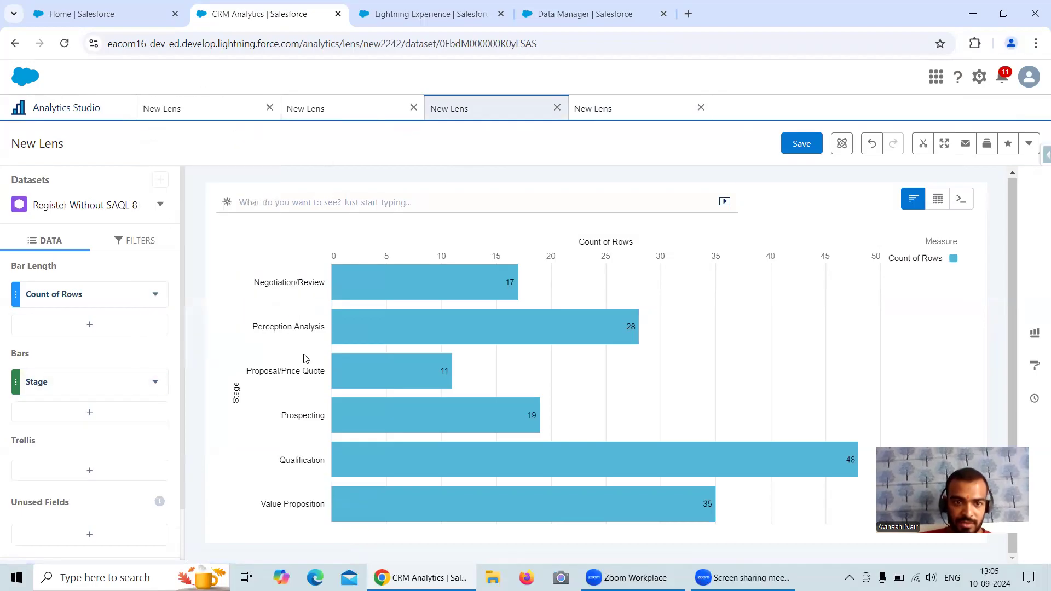
left_click(195, 109)
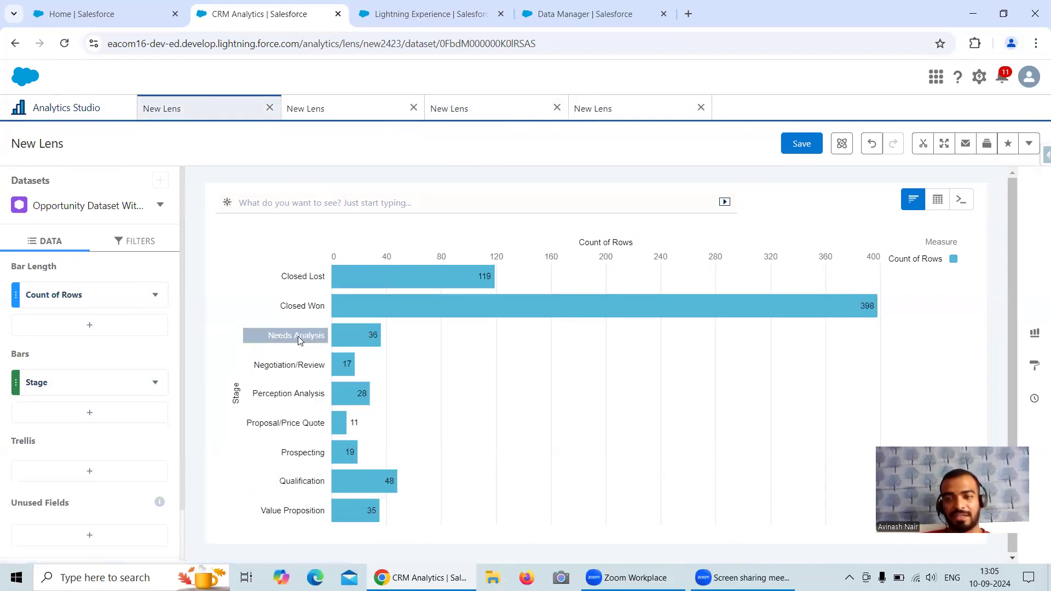
Step: Check the filter expressions of the Filter (Without SAQL) 8 and 9 nodes in the dataflow, closing both without changes
left_click(574, 22)
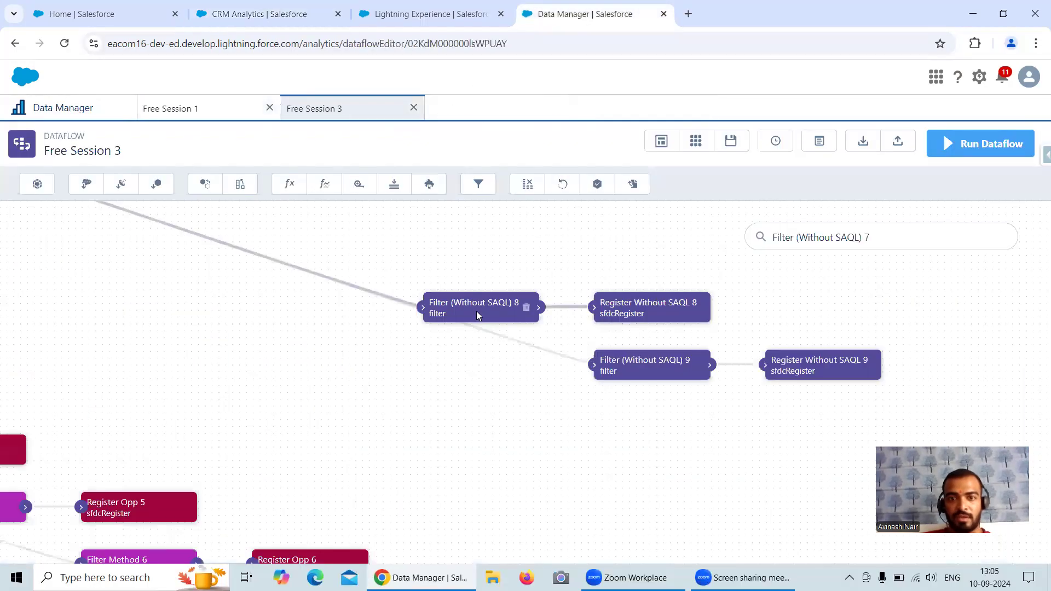
left_click(483, 316)
left_click_drag(434, 356, 505, 363)
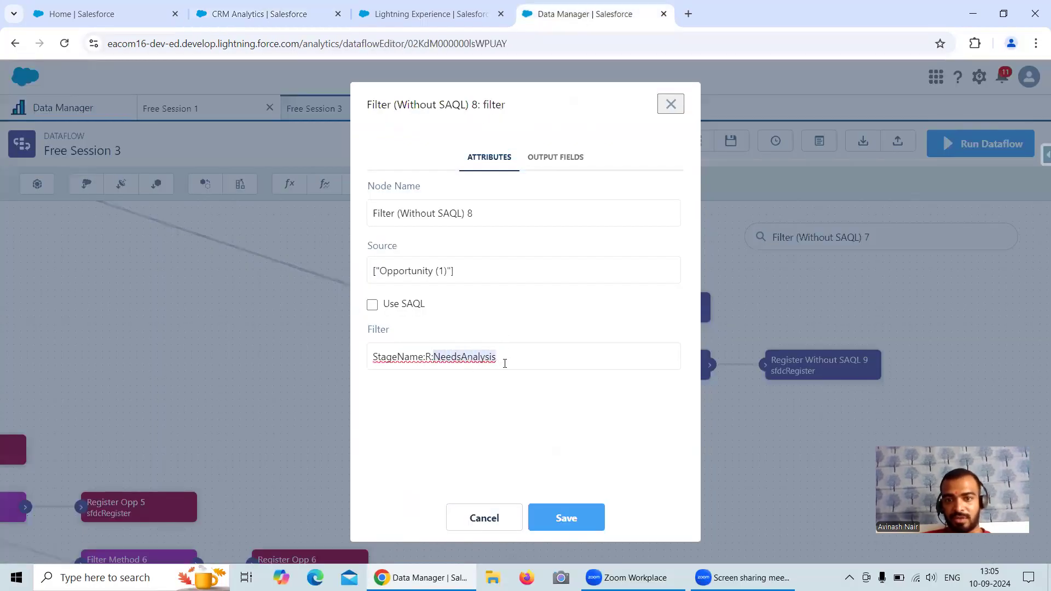
left_click(484, 517)
left_click(647, 377)
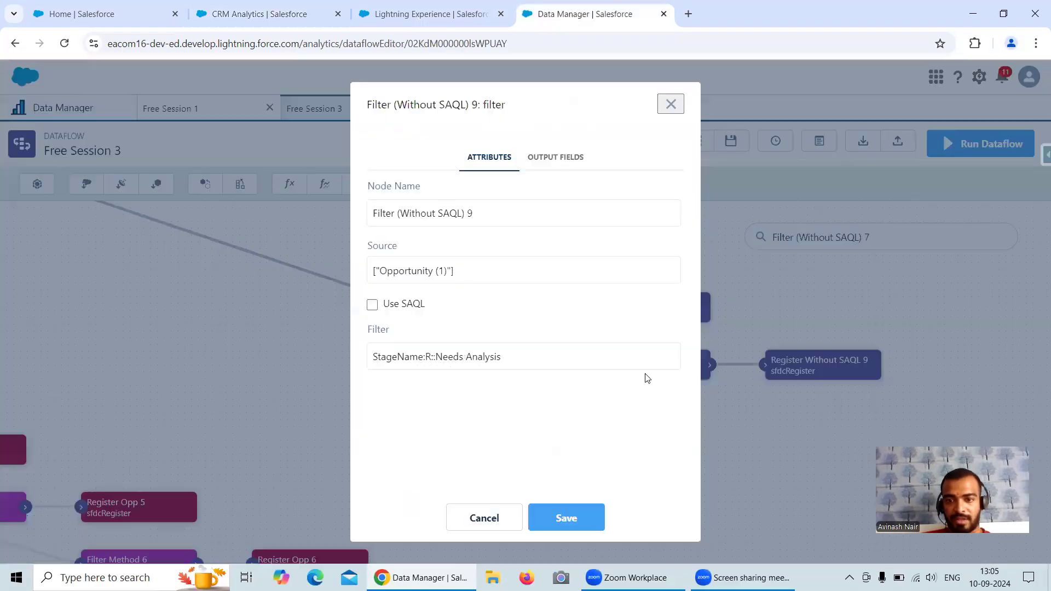
left_click(484, 517)
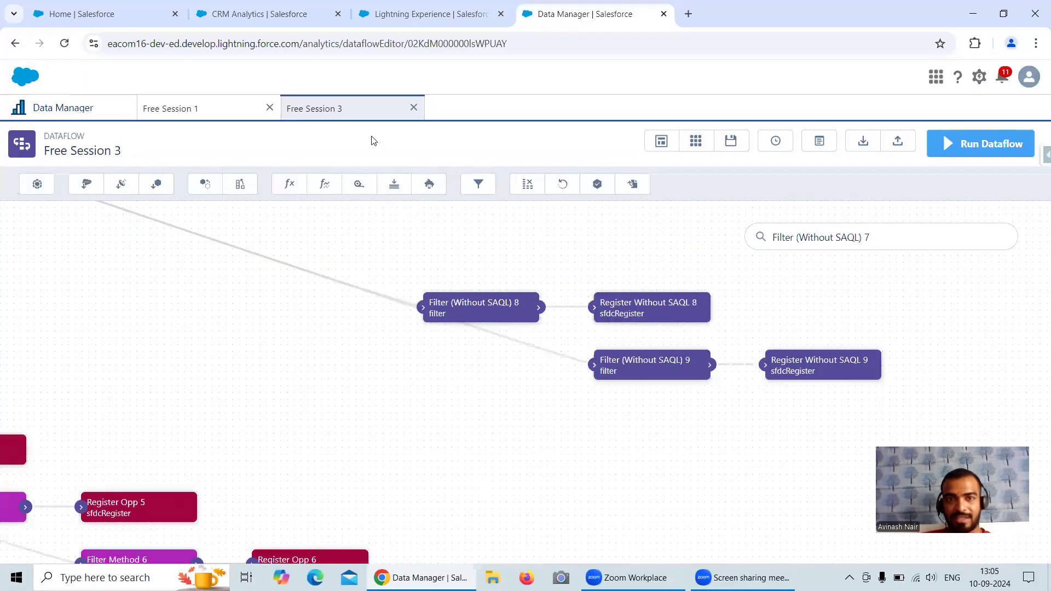
Step: Go back to CRM Analytics and group the bars of the Register Without SAQL 9 lens by Stage
left_click(255, 15)
left_click(606, 107)
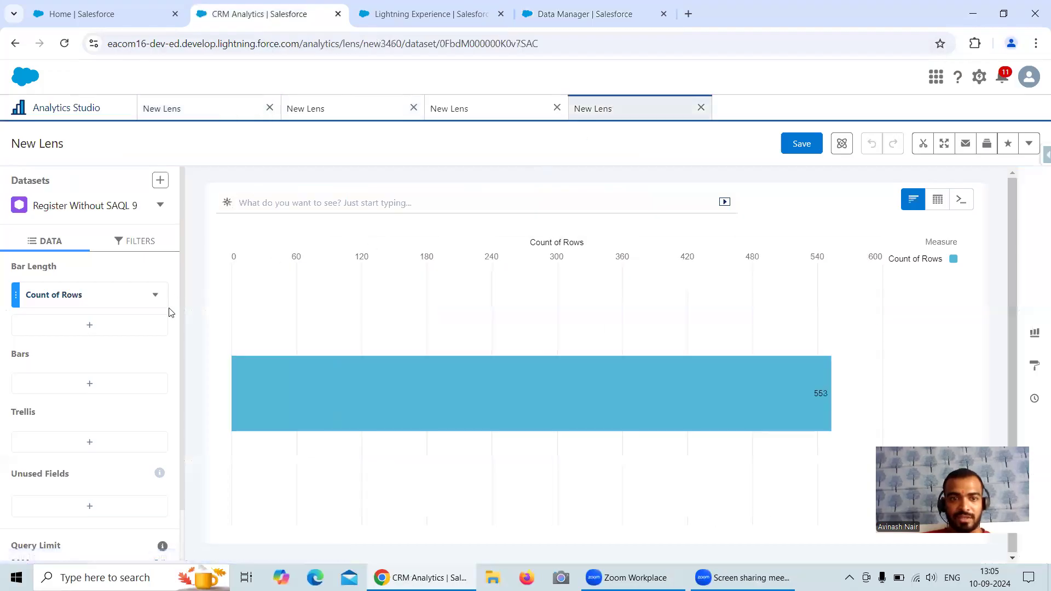
left_click(120, 383)
left_click(254, 301)
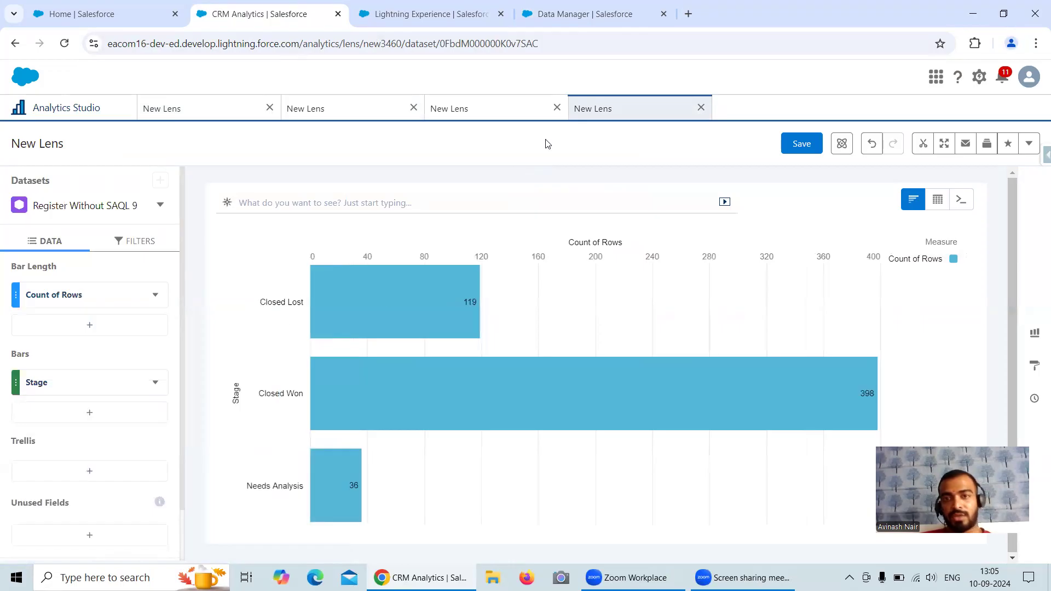
Step: Reread the range expressions in the filter 8 and 9 nodes, and review them against the unfiltered opportunity lens
left_click(549, 19)
left_click(487, 315)
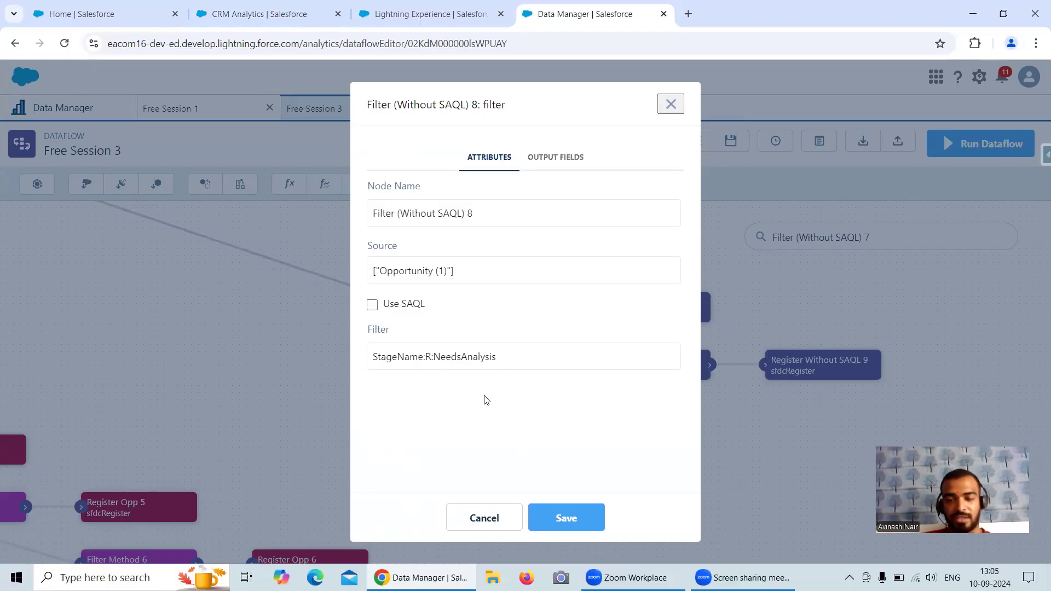
left_click(493, 521)
left_click(640, 373)
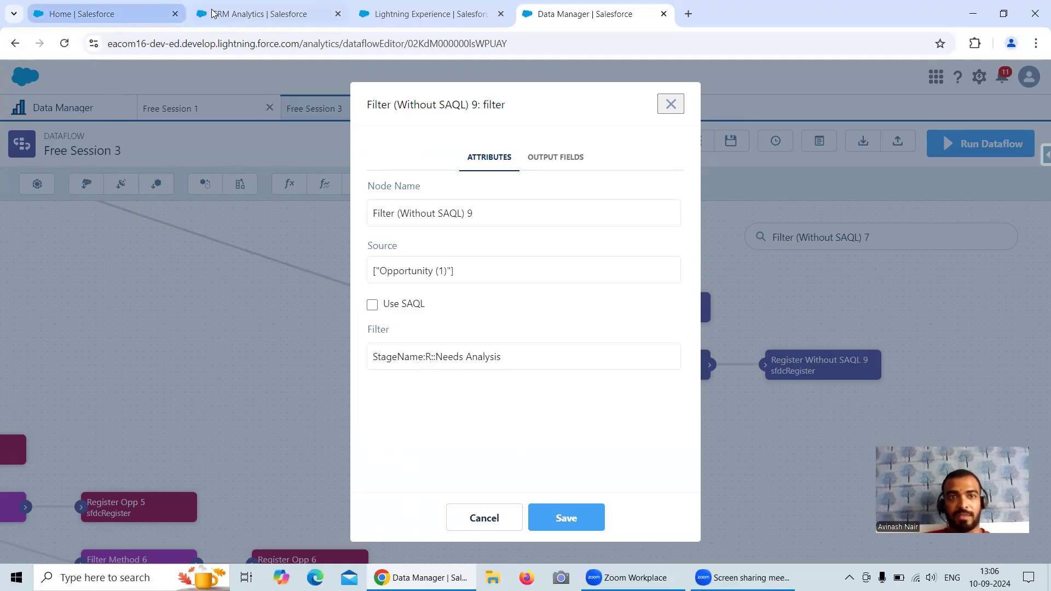
left_click(230, 14)
left_click(178, 106)
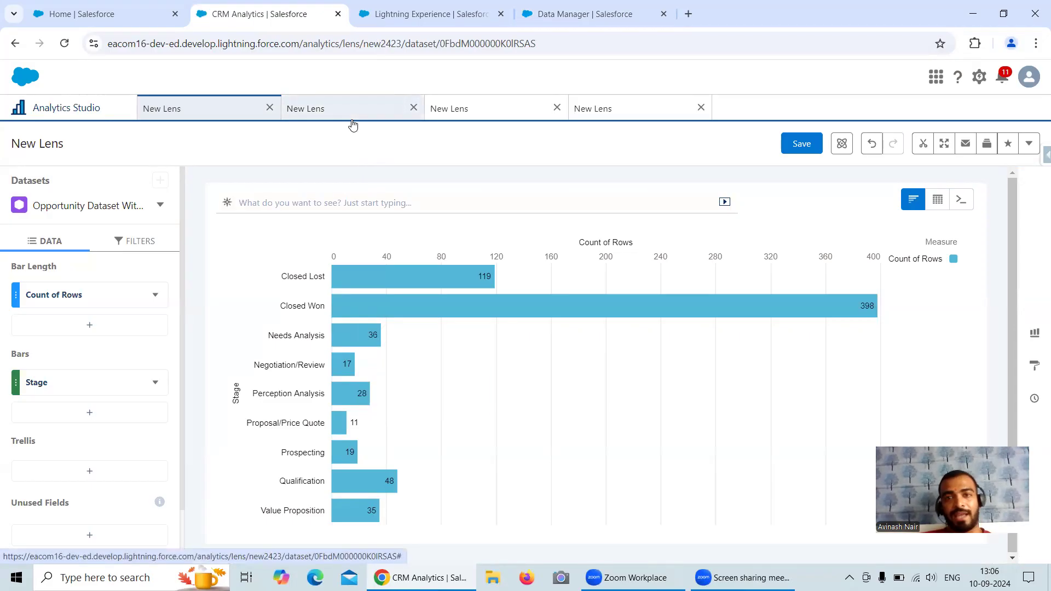
Step: Search Google in a new browser tab for "filter expression in einstein analytics" and read Salesforce Help's filter Expression Syntax table
left_click(687, 14)
left_click(441, 258)
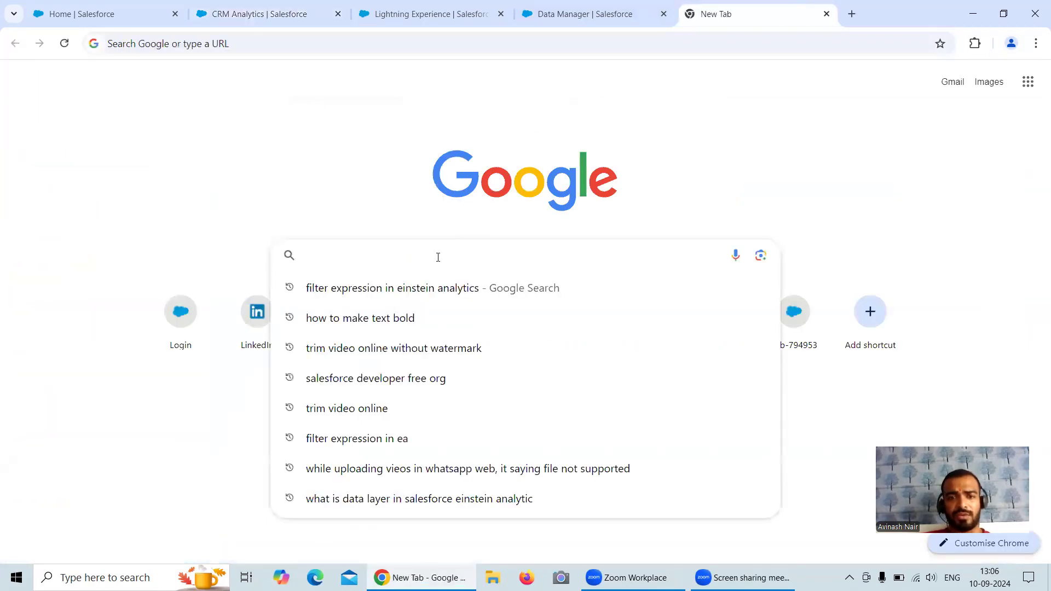
left_click(367, 295)
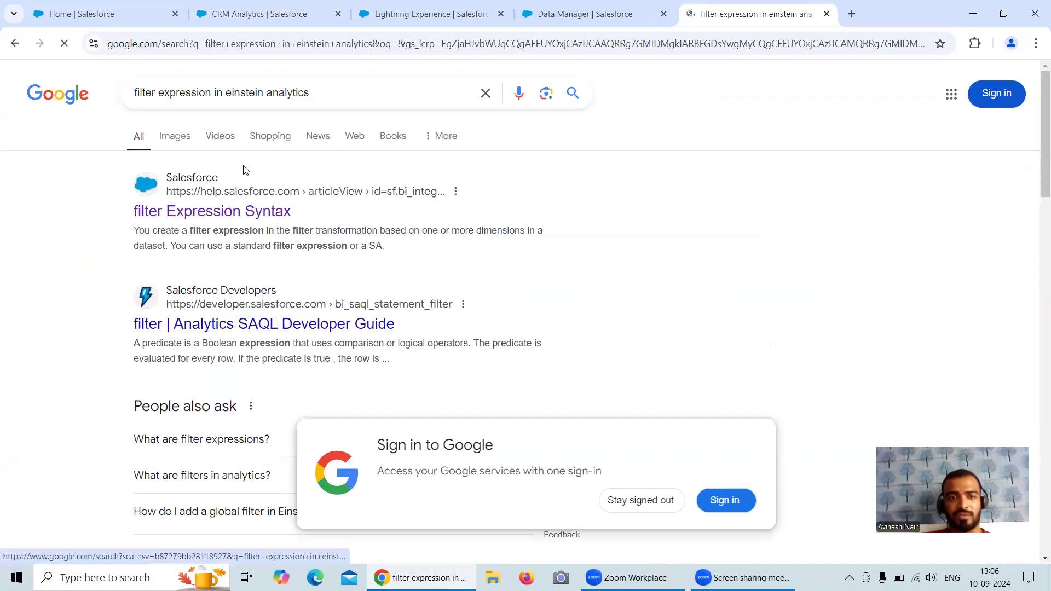
left_click(246, 215)
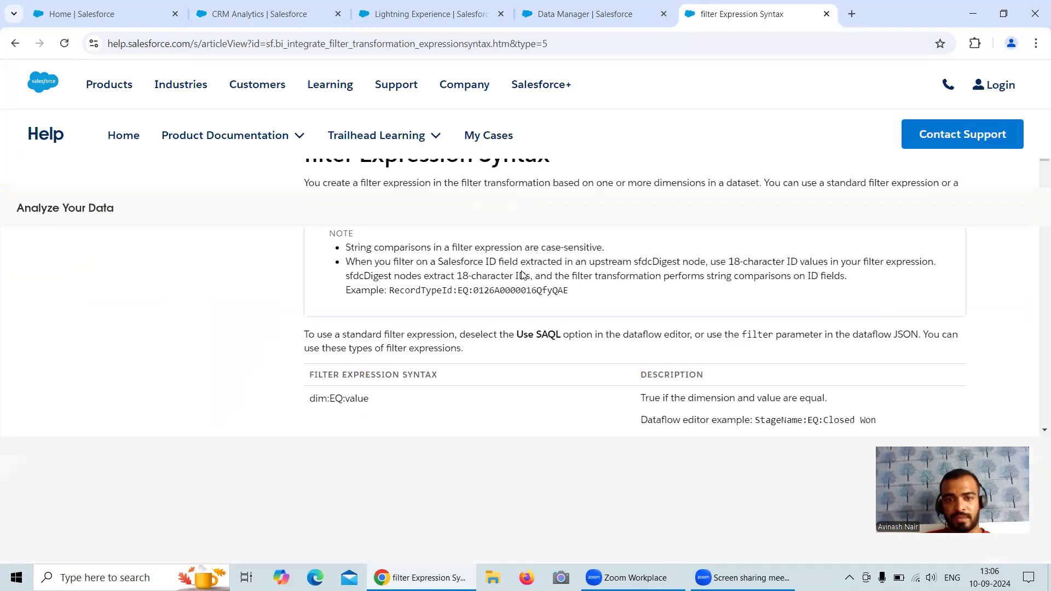
scroll(332, 329, "down", 1)
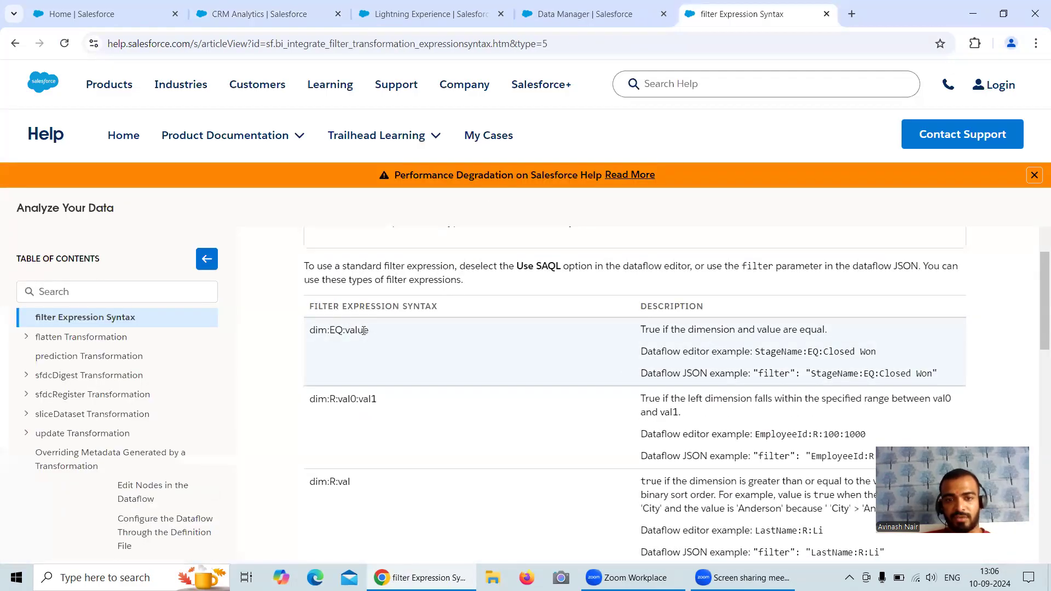
Step: Read through the standard filter expressions in the help table, from dim:EQ:value to the multi-dimension AND syntax
scroll(363, 322, "down", 1)
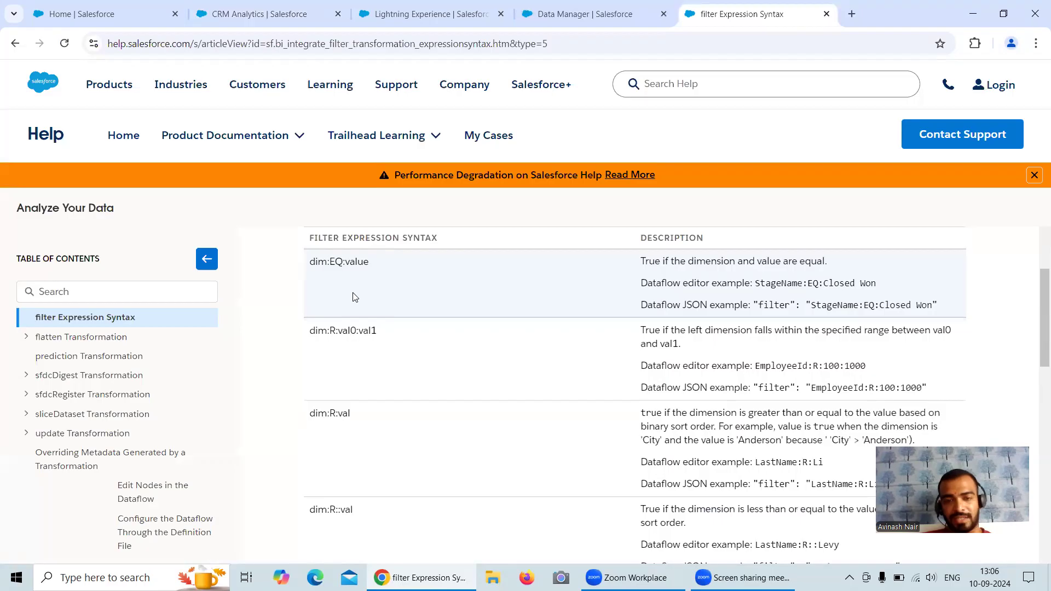
scroll(393, 293, "down", 1)
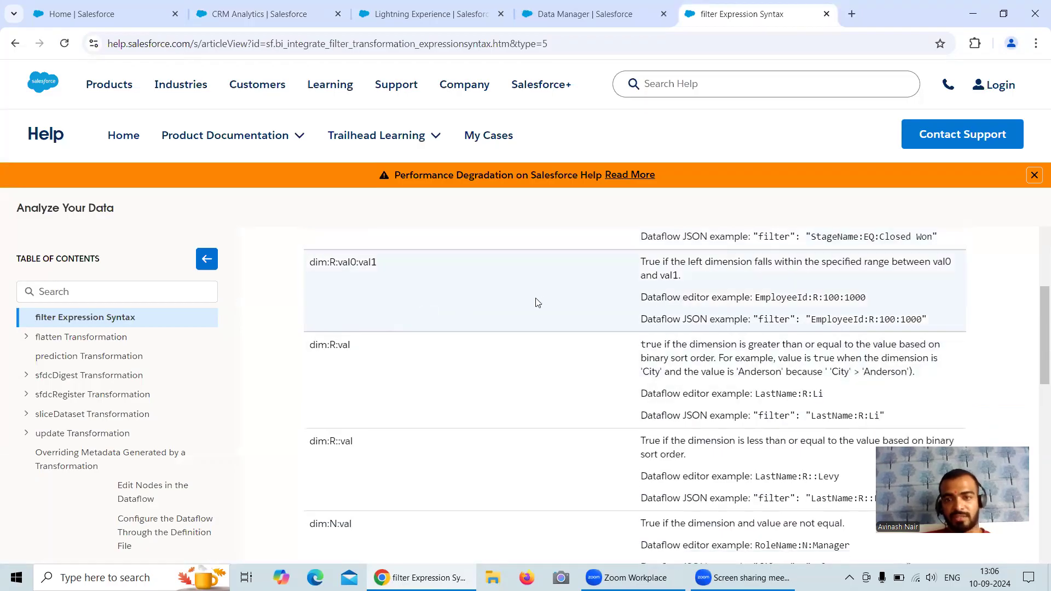
scroll(569, 299, "up", 1)
scroll(583, 299, "down", 9)
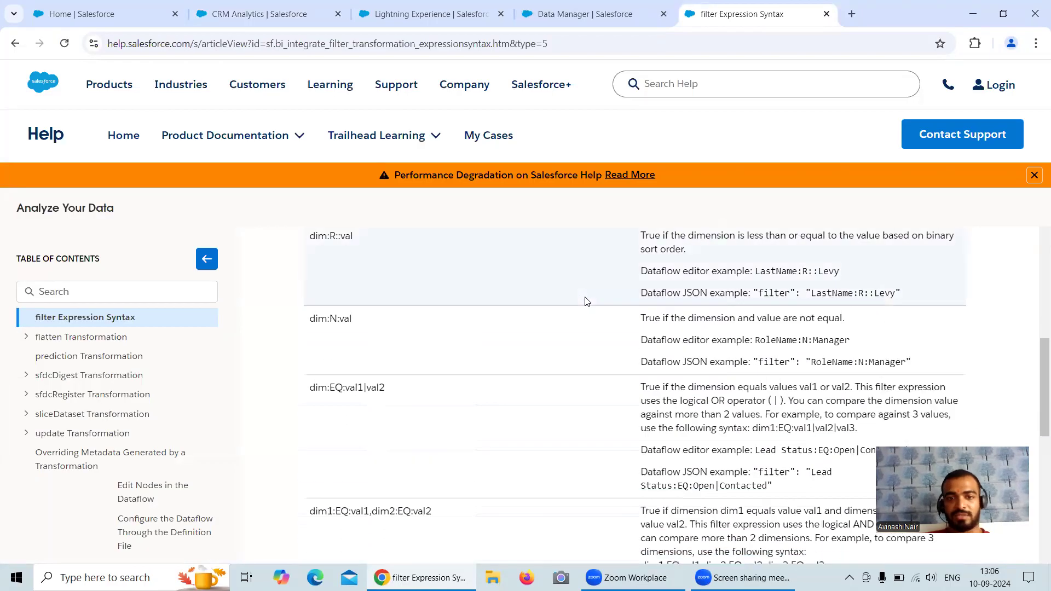
scroll(560, 298, "down", 2)
scroll(559, 298, "up", 18)
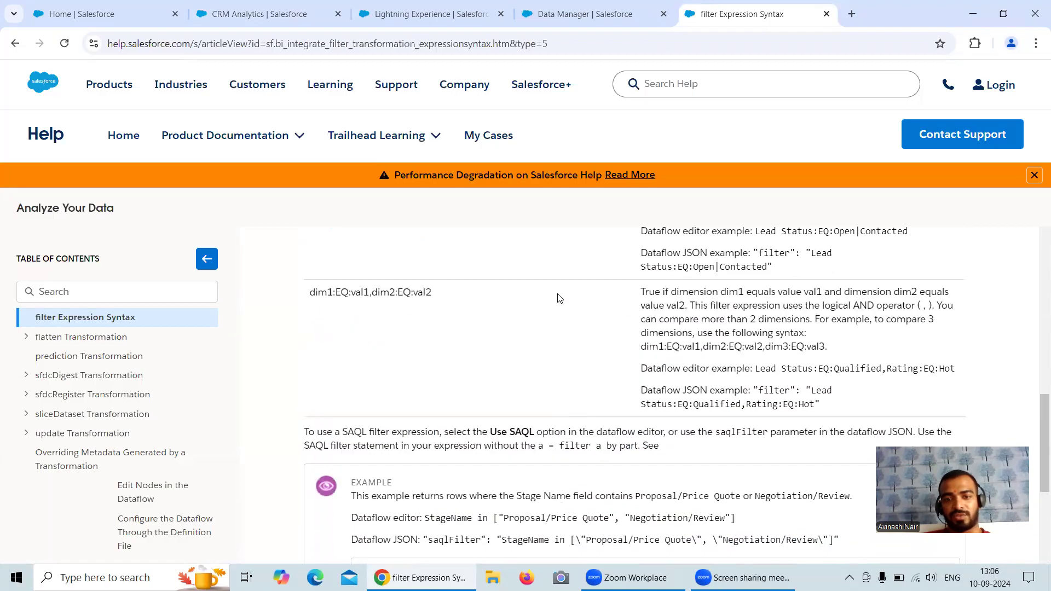
scroll(558, 296, "down", 6)
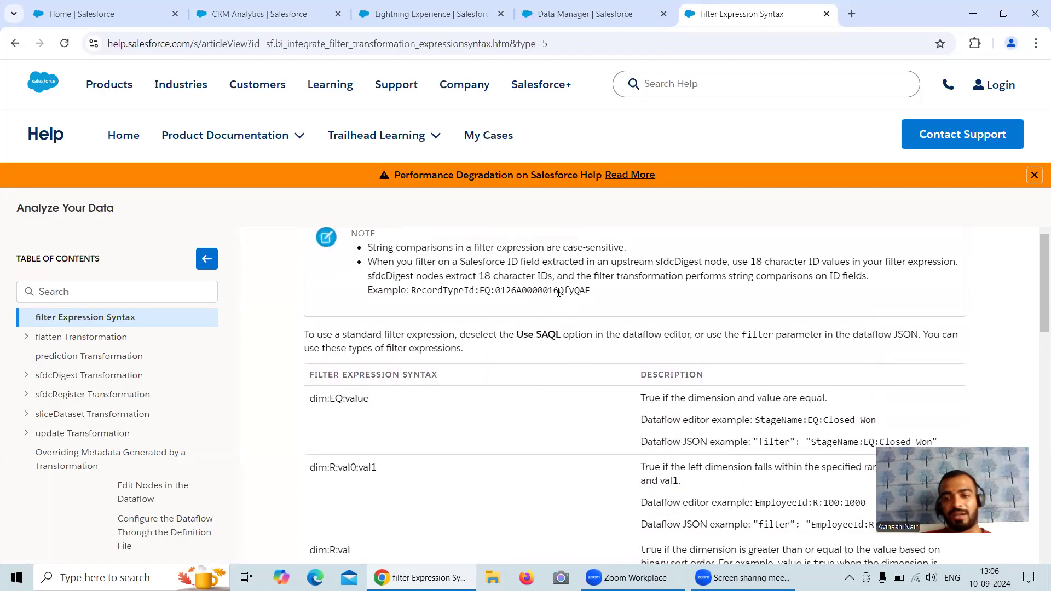
left_click_drag(674, 362, 721, 395)
scroll(744, 318, "down", 2)
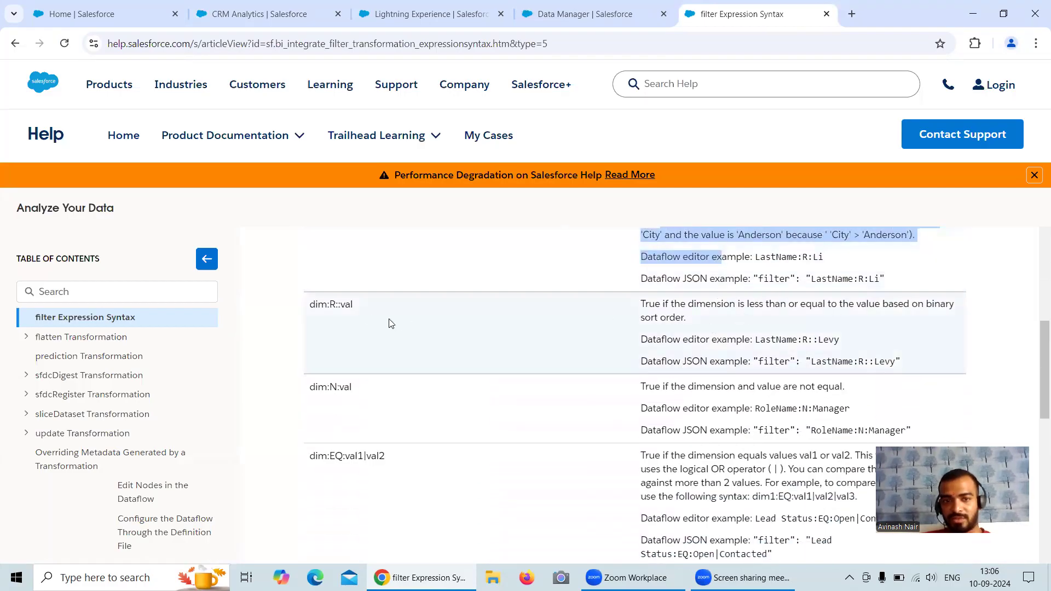
Step: Compare the dim:R:val and dim:R::val descriptions, highlighting their greater-than-or-equal and less-than-or-equal wording
left_click_drag(347, 304, 330, 304)
left_click_drag(741, 304, 833, 302)
scroll(657, 328, "up", 1)
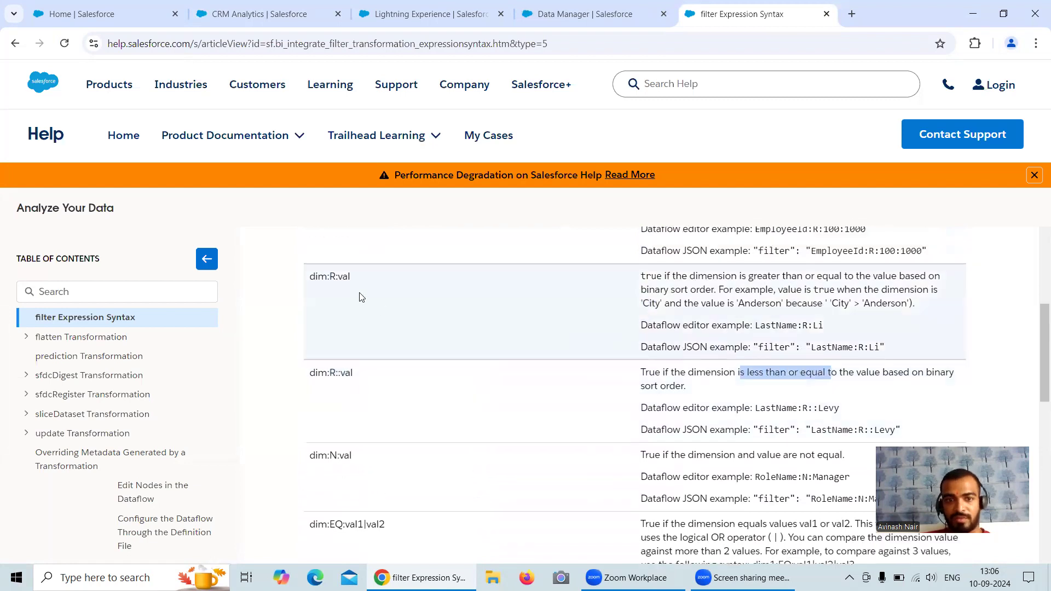
left_click_drag(336, 275, 351, 276)
left_click_drag(748, 275, 818, 276)
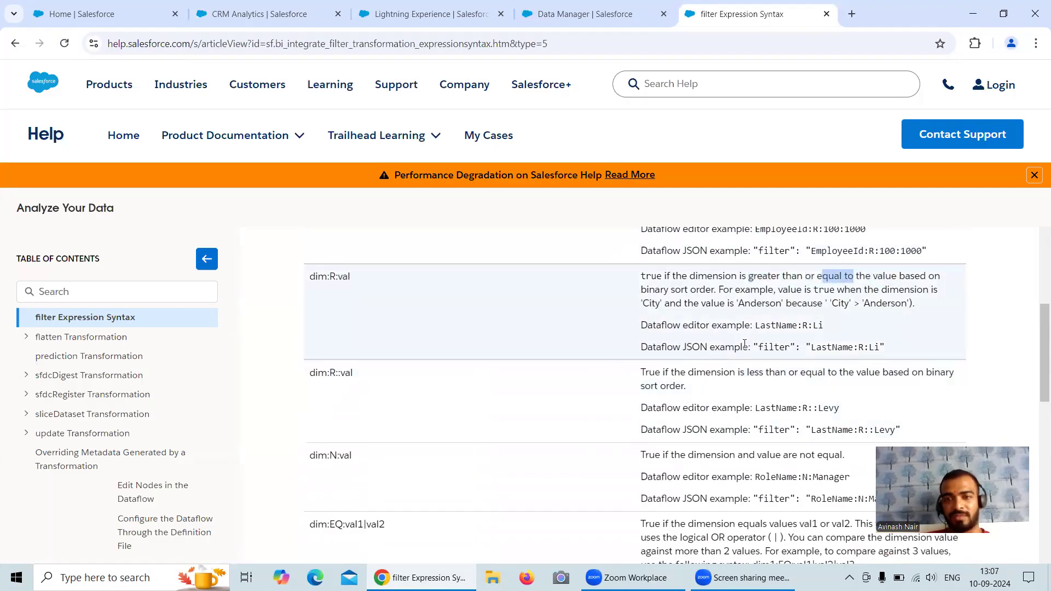
left_click_drag(752, 276, 777, 275)
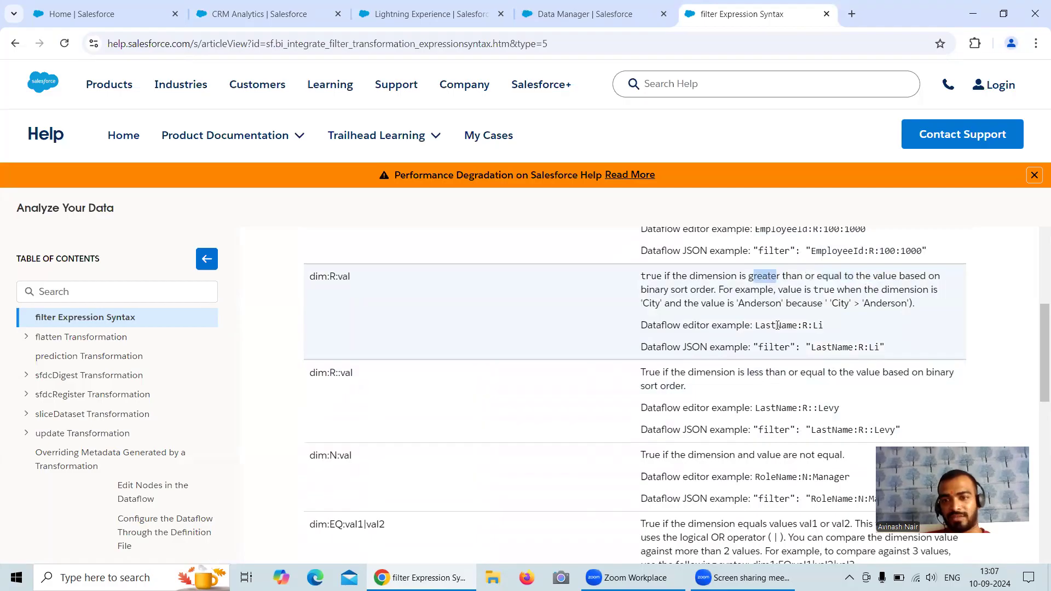
left_click_drag(747, 372, 787, 372)
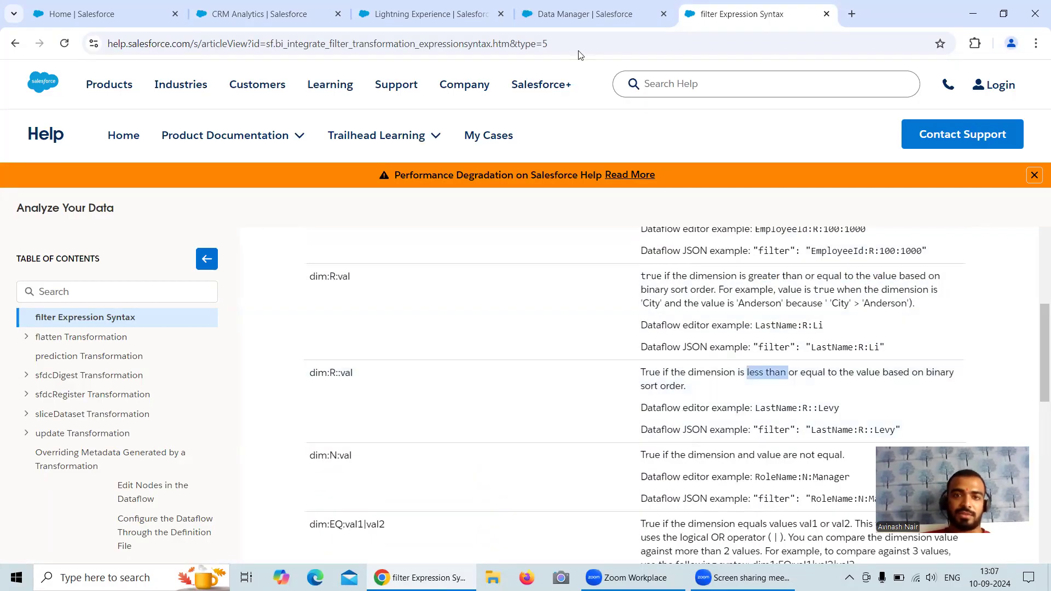
Step: In the Free Session 3 dataflow, correct the Filter (Without SAQL) 8 expression to StageName:R:Needs Analysis, and check the filter 9 expression without changing it
left_click(579, 16)
left_click(493, 516)
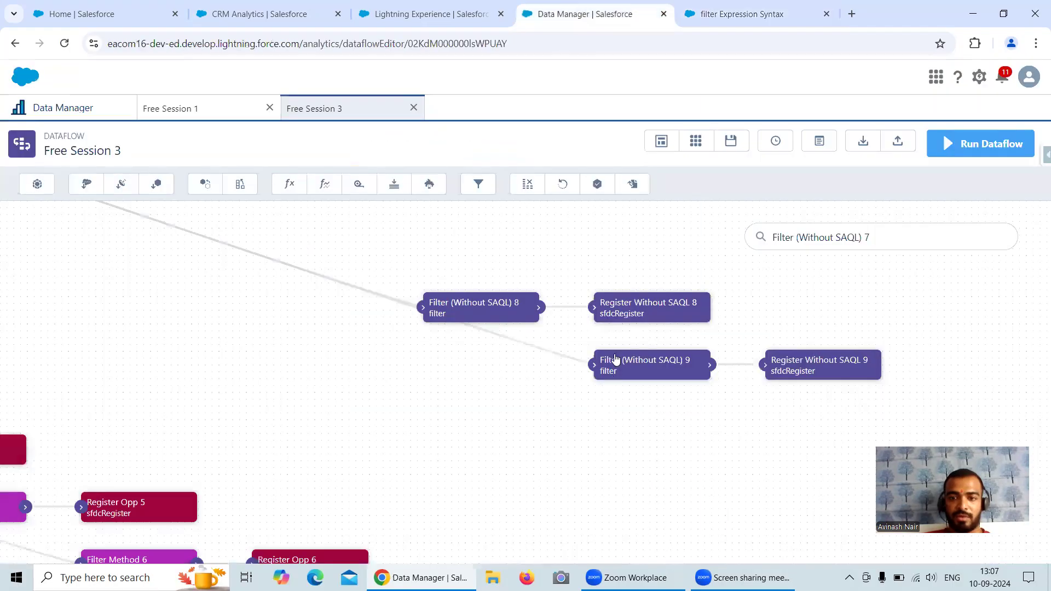
left_click(521, 308)
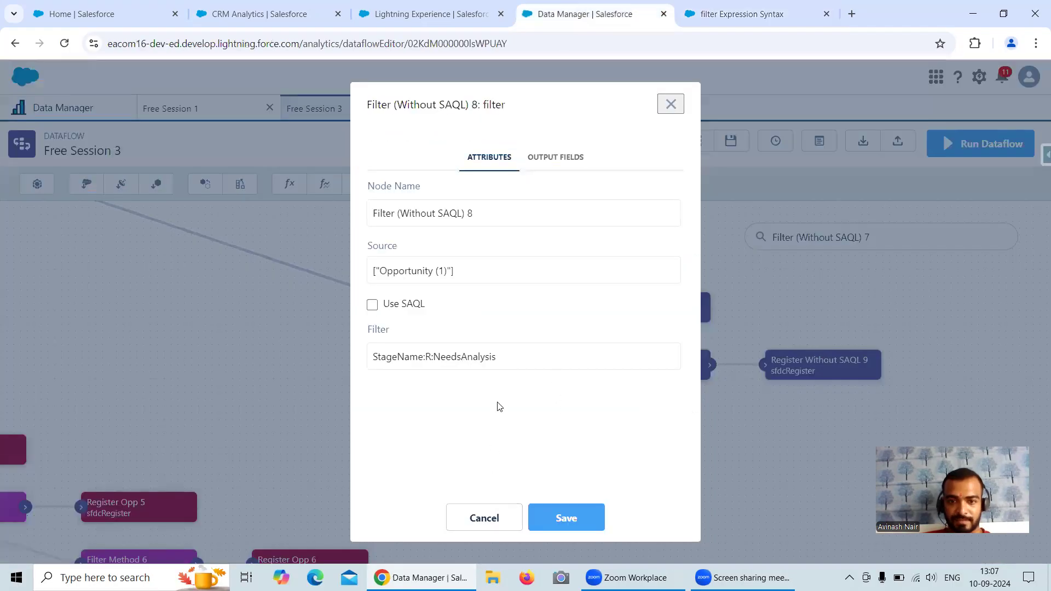
left_click(463, 356)
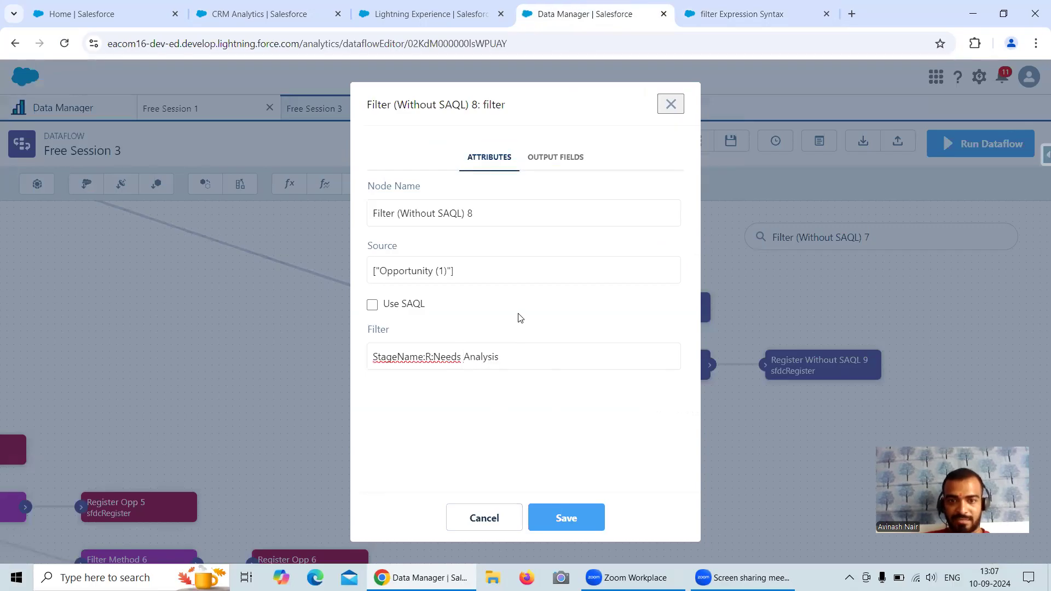
left_click(563, 516)
left_click(657, 379)
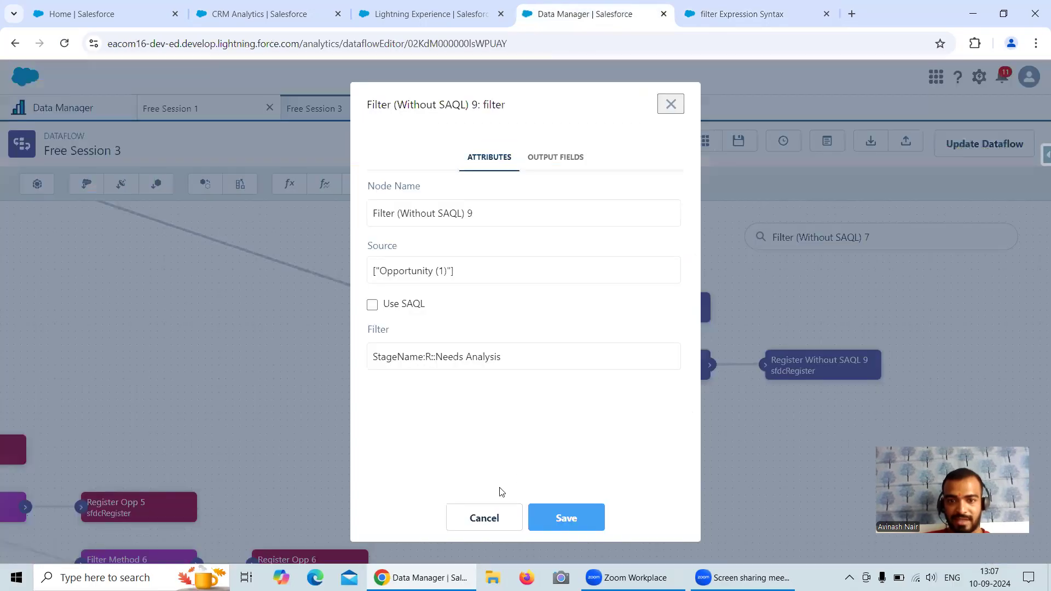
left_click(483, 519)
Step: Update the Free Session 3 dataflow, run it and open the data monitor to follow the job
left_click(975, 145)
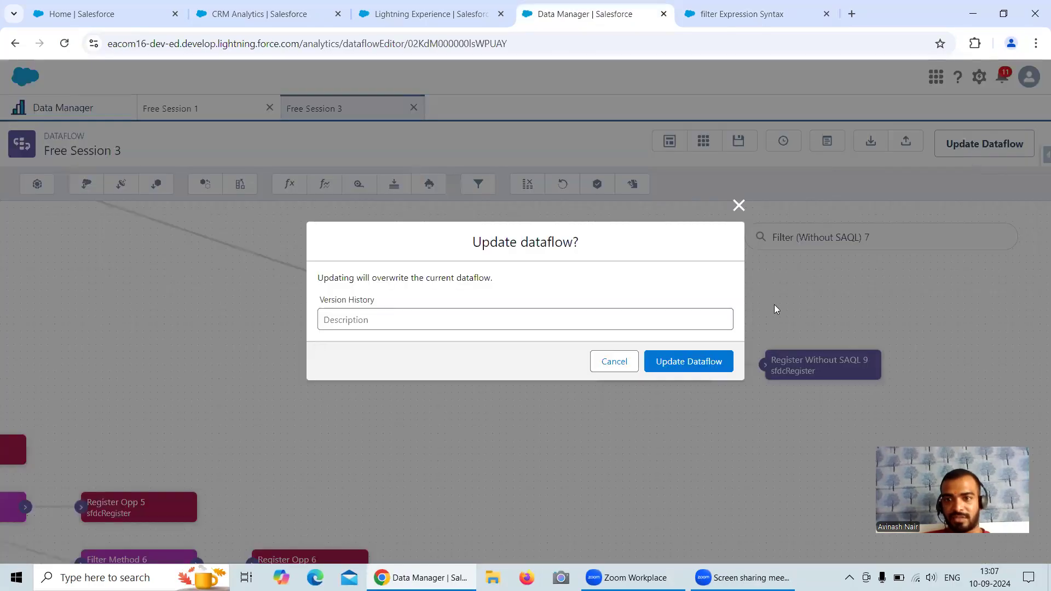
left_click(701, 362)
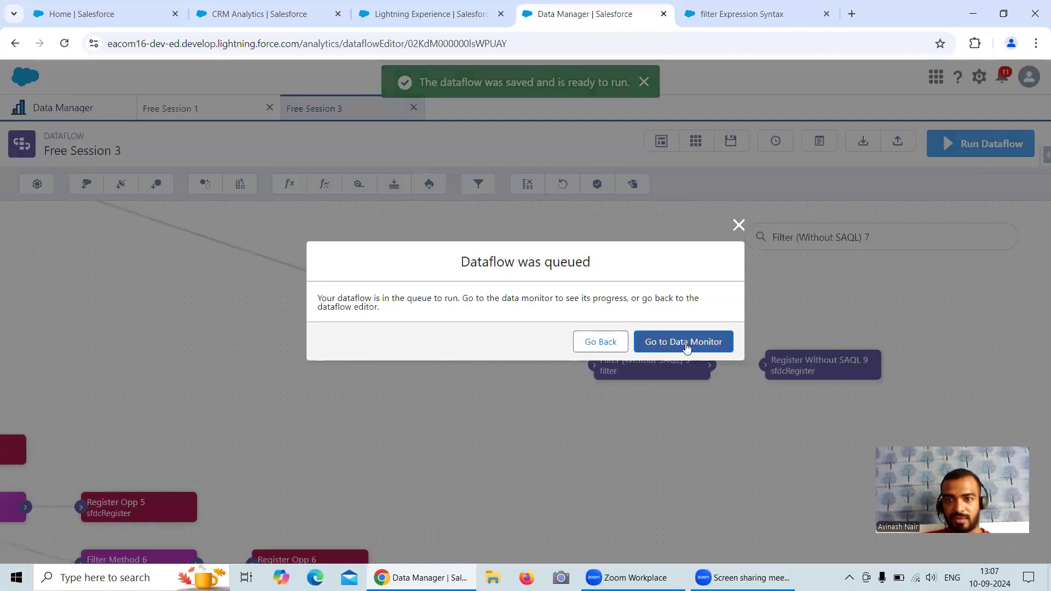
left_click(685, 343)
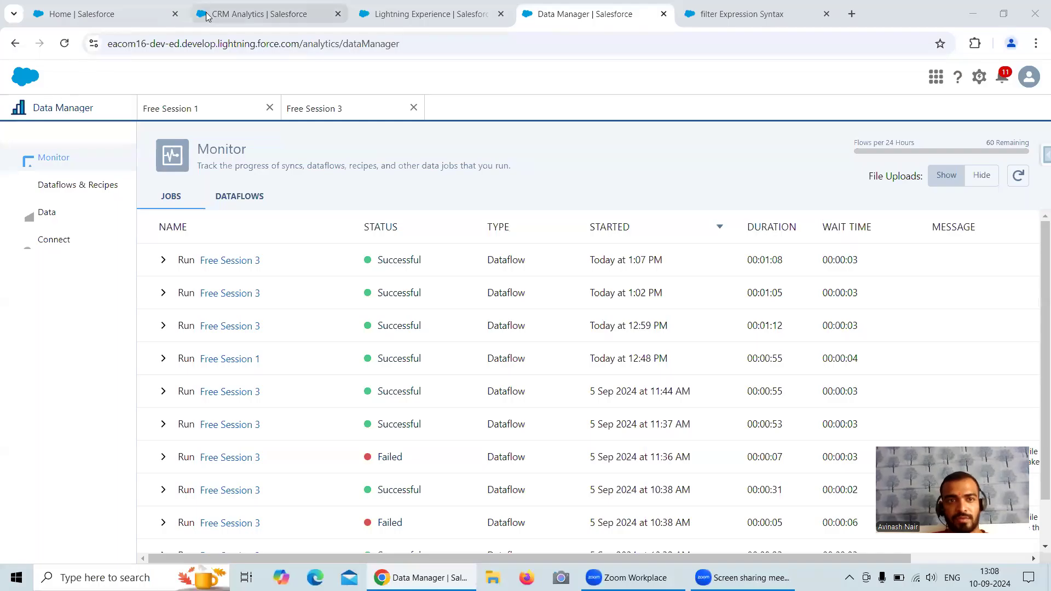
Step: Switch to CRM Analytics, reload the Register Without SAQL 8 lens and group its bars by Stage
left_click(207, 17)
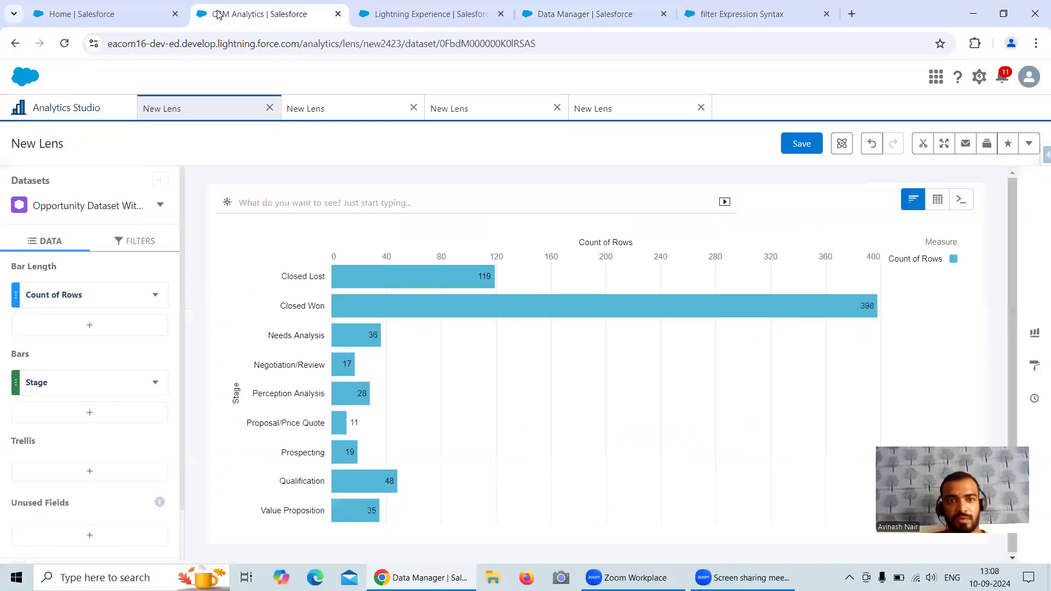
left_click(489, 112)
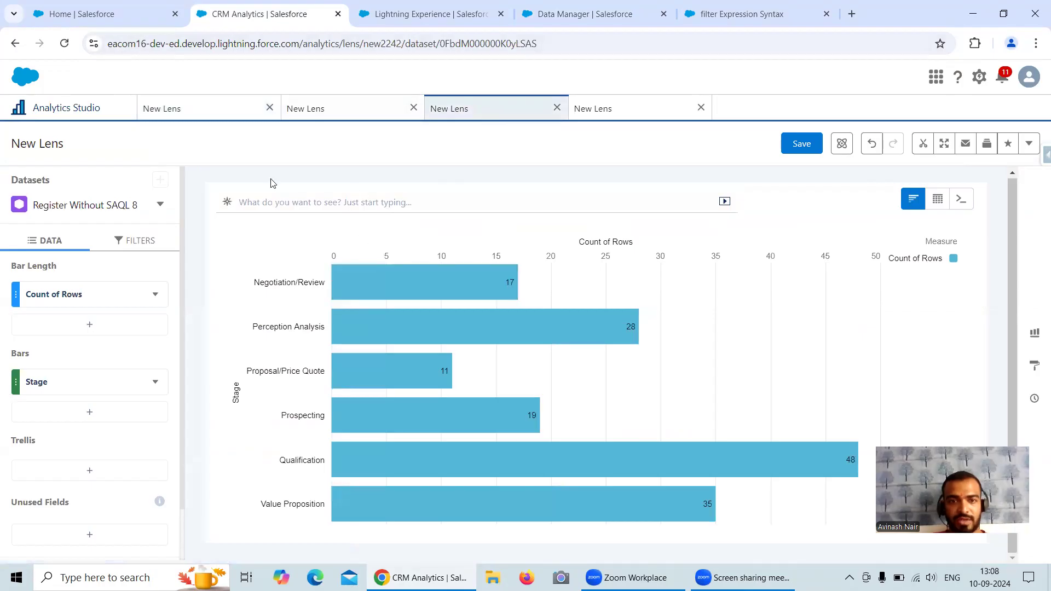
left_click(66, 46)
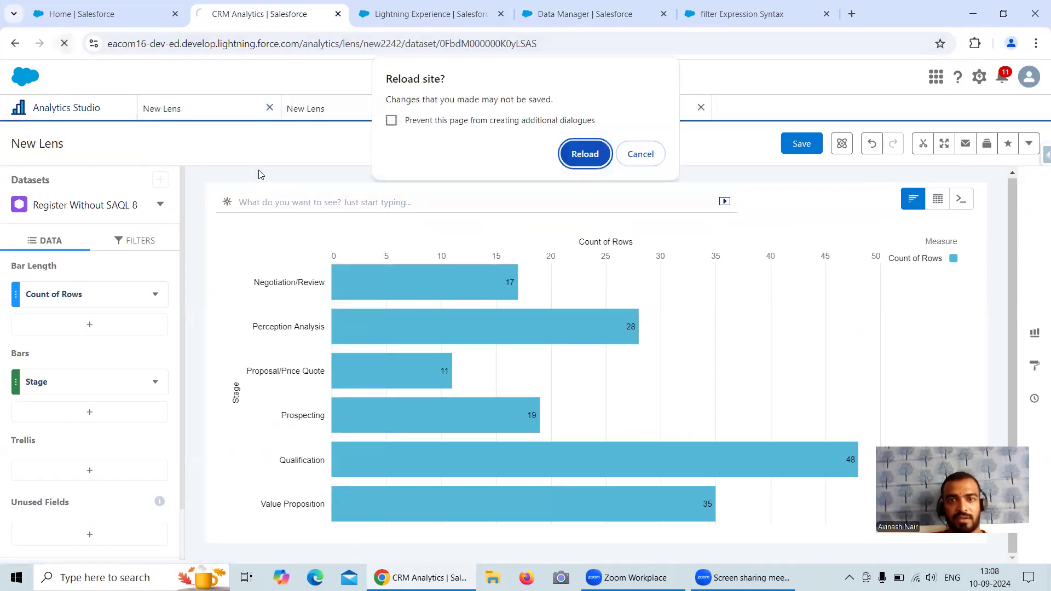
left_click(583, 153)
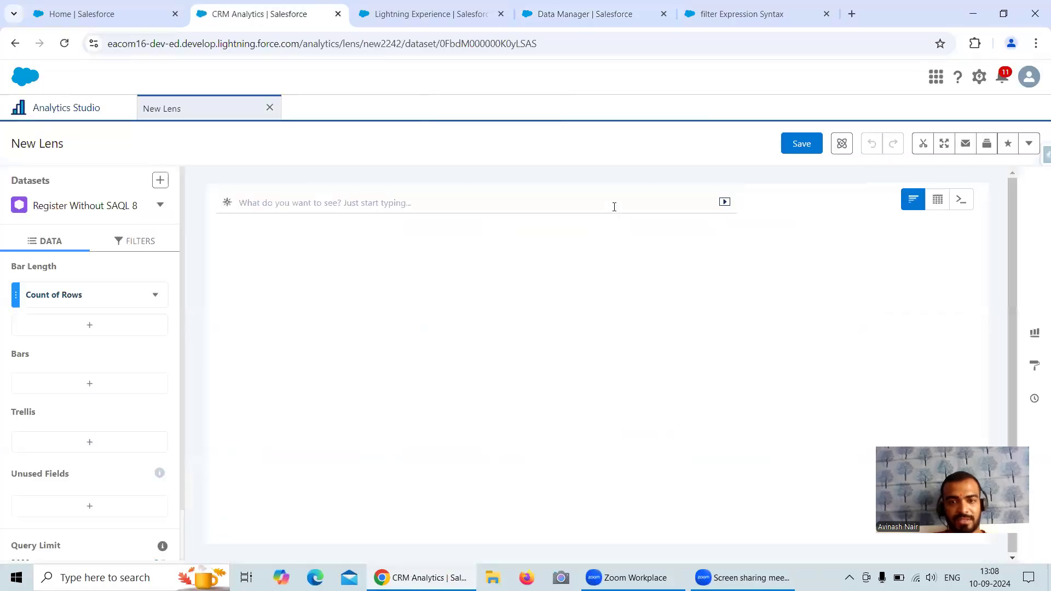
left_click(112, 380)
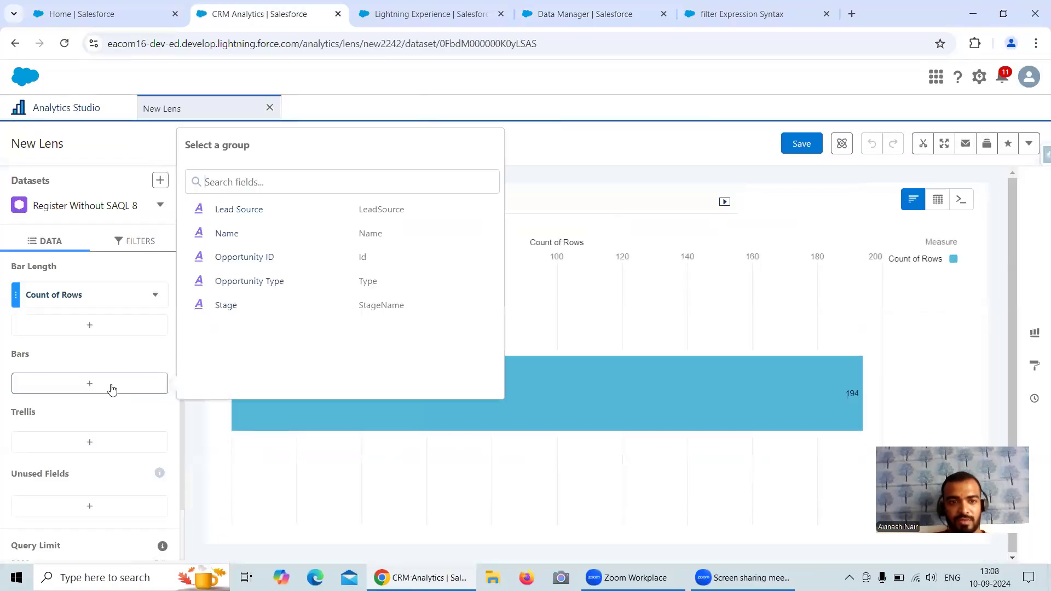
left_click(235, 311)
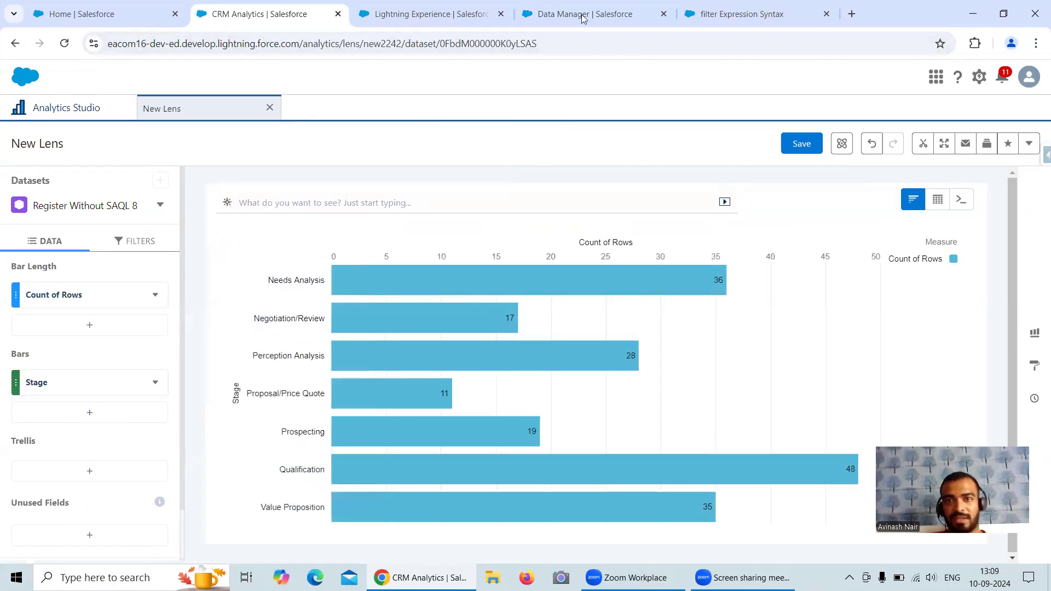
Step: Recheck the filter 8 node's expression in the Free Session 3 dataflow, and review it against the range syntax descriptions in Salesforce Help
key("ctrl+4")
left_click(223, 117)
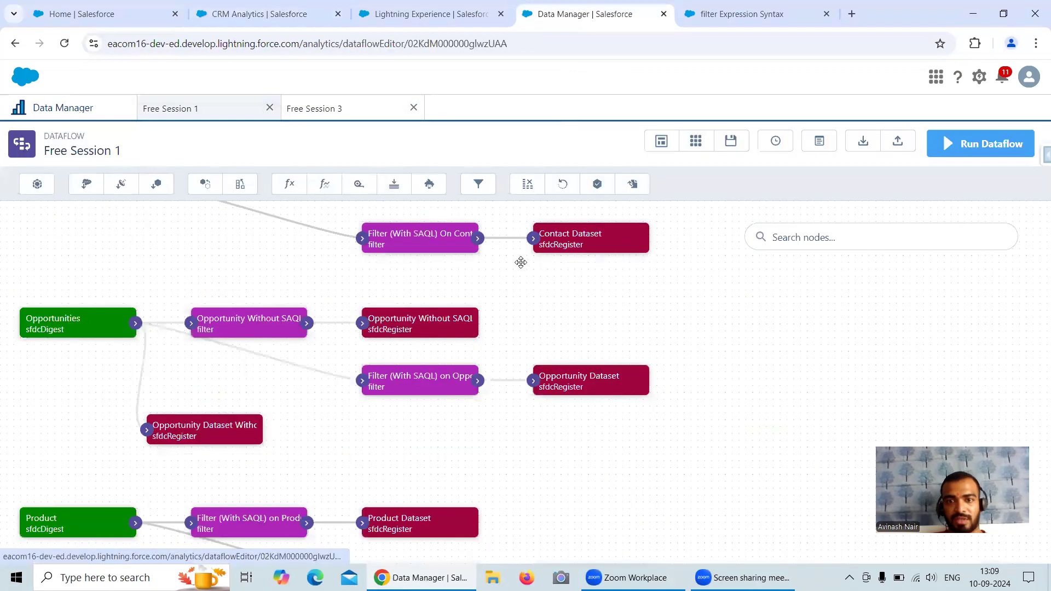
left_click(345, 112)
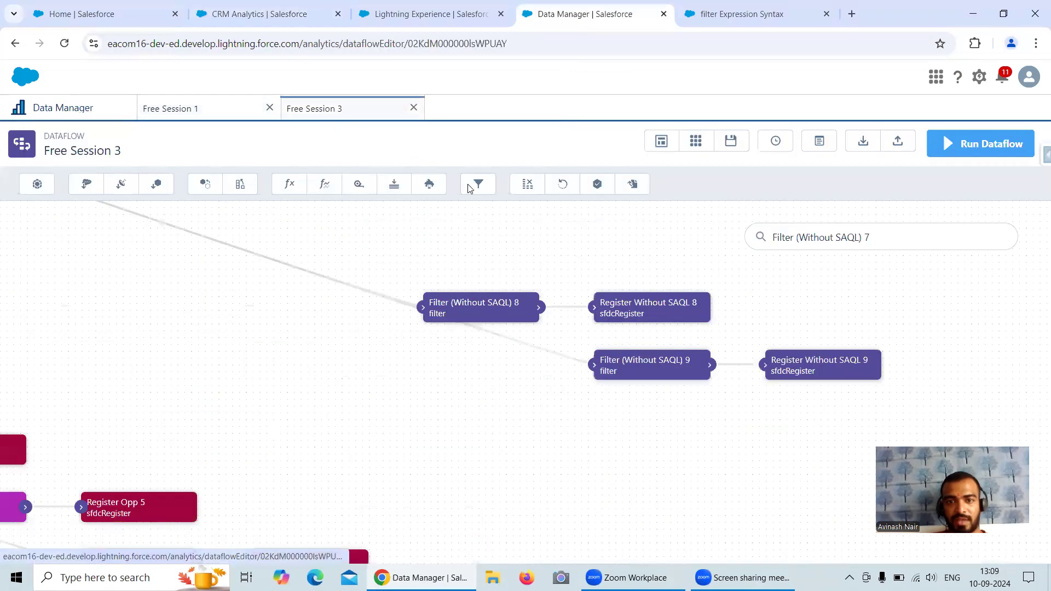
left_click(514, 310)
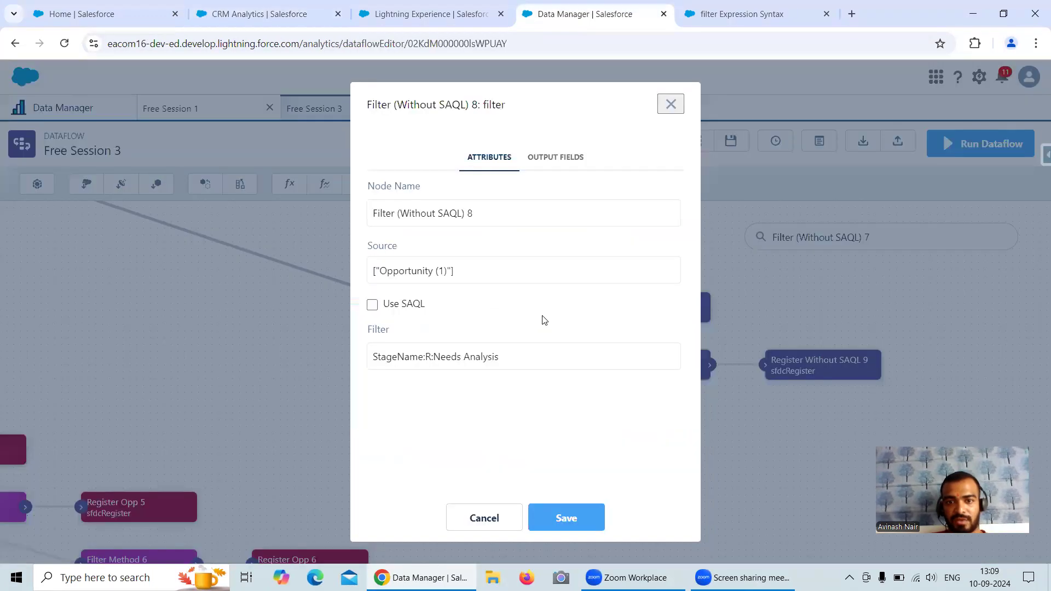
left_click(497, 523)
key("ctrl+5")
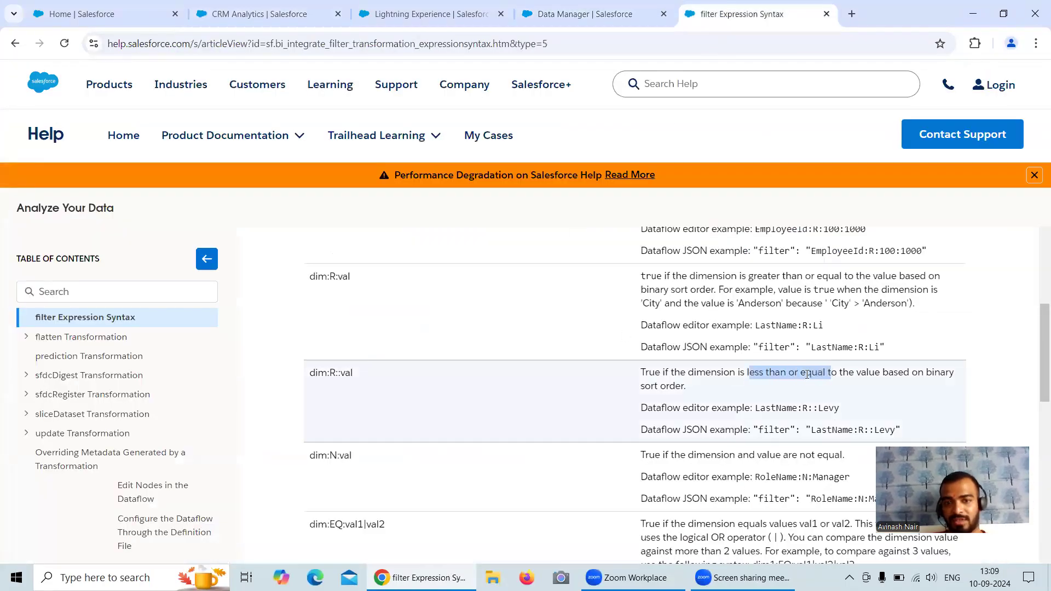
left_click_drag(749, 275, 862, 276)
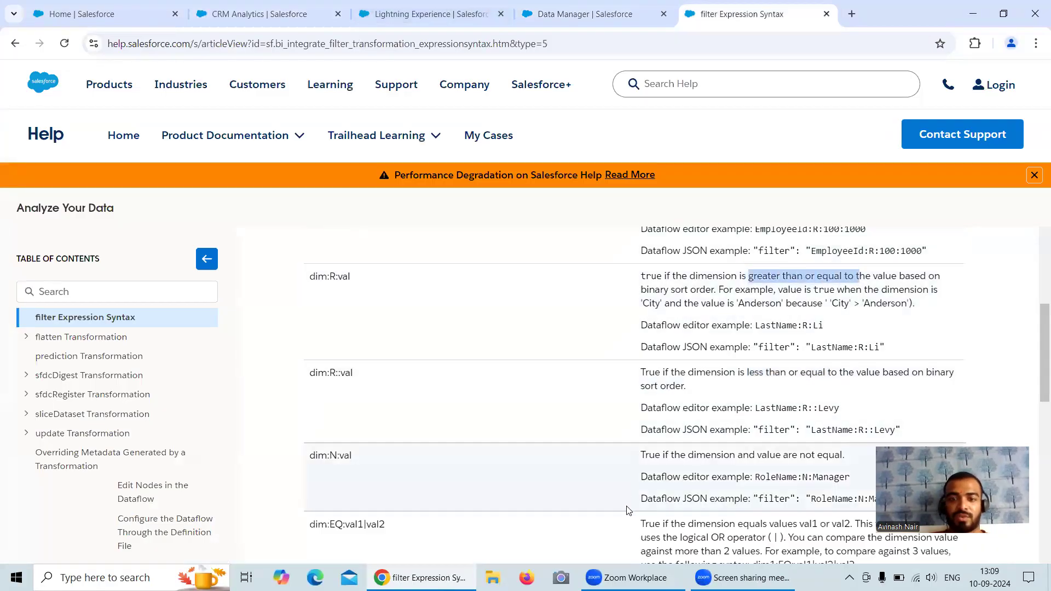